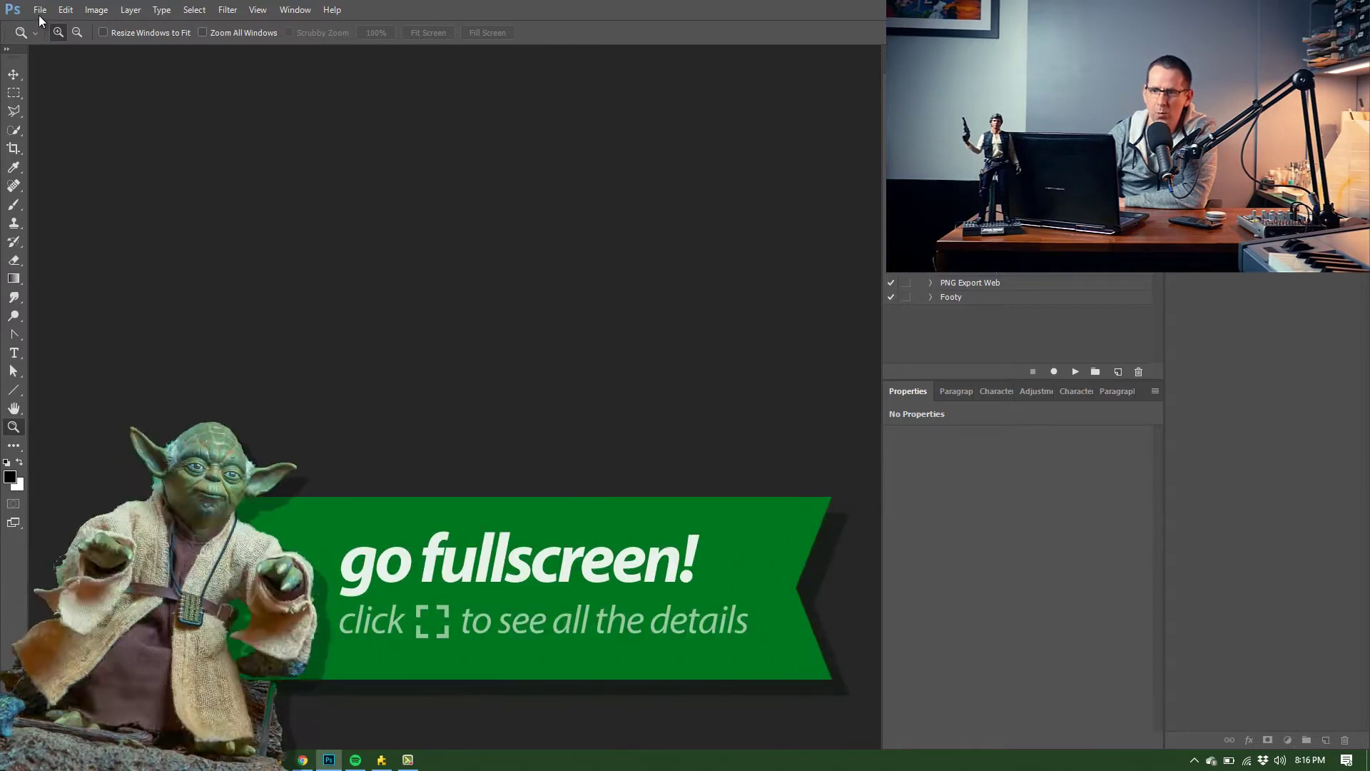
- Create a new 4000×4000 px document with a black background
left_click(40, 10)
left_click(65, 26)
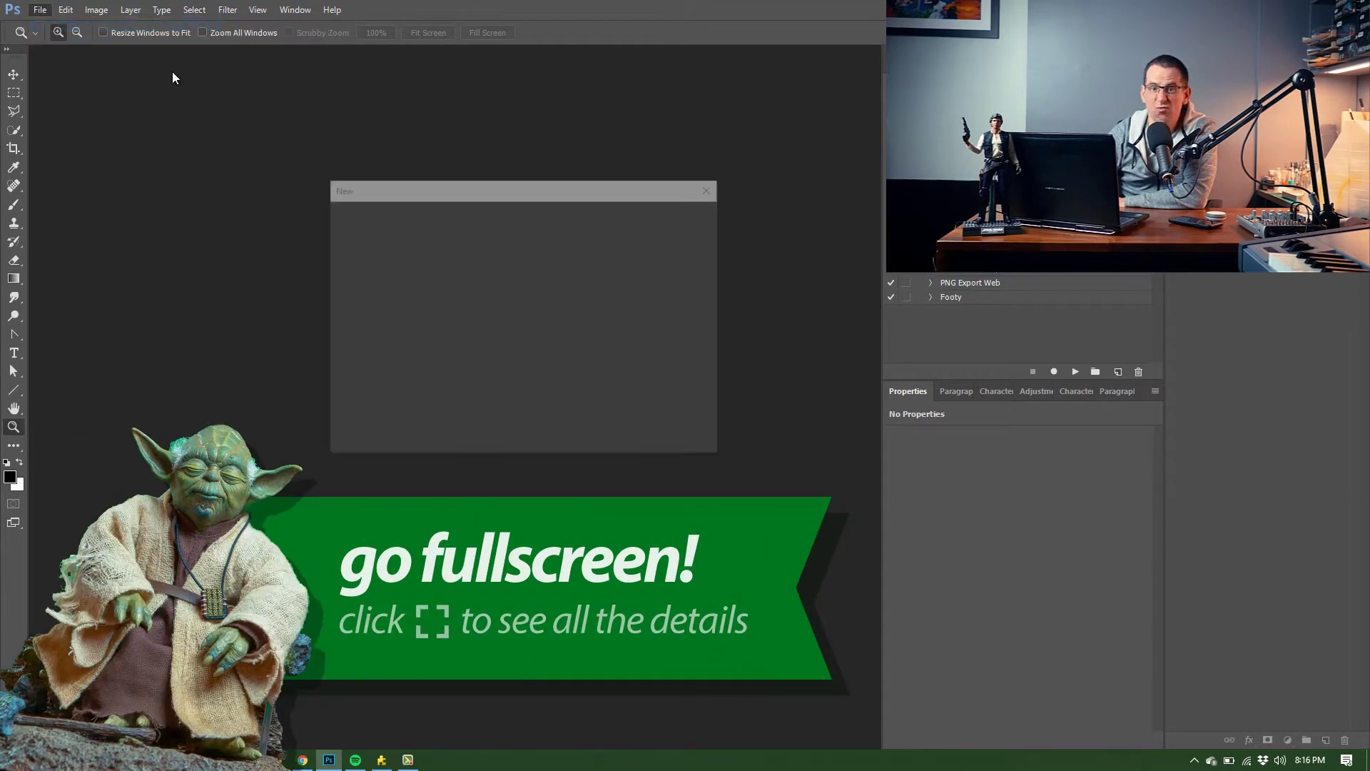
left_click(485, 275)
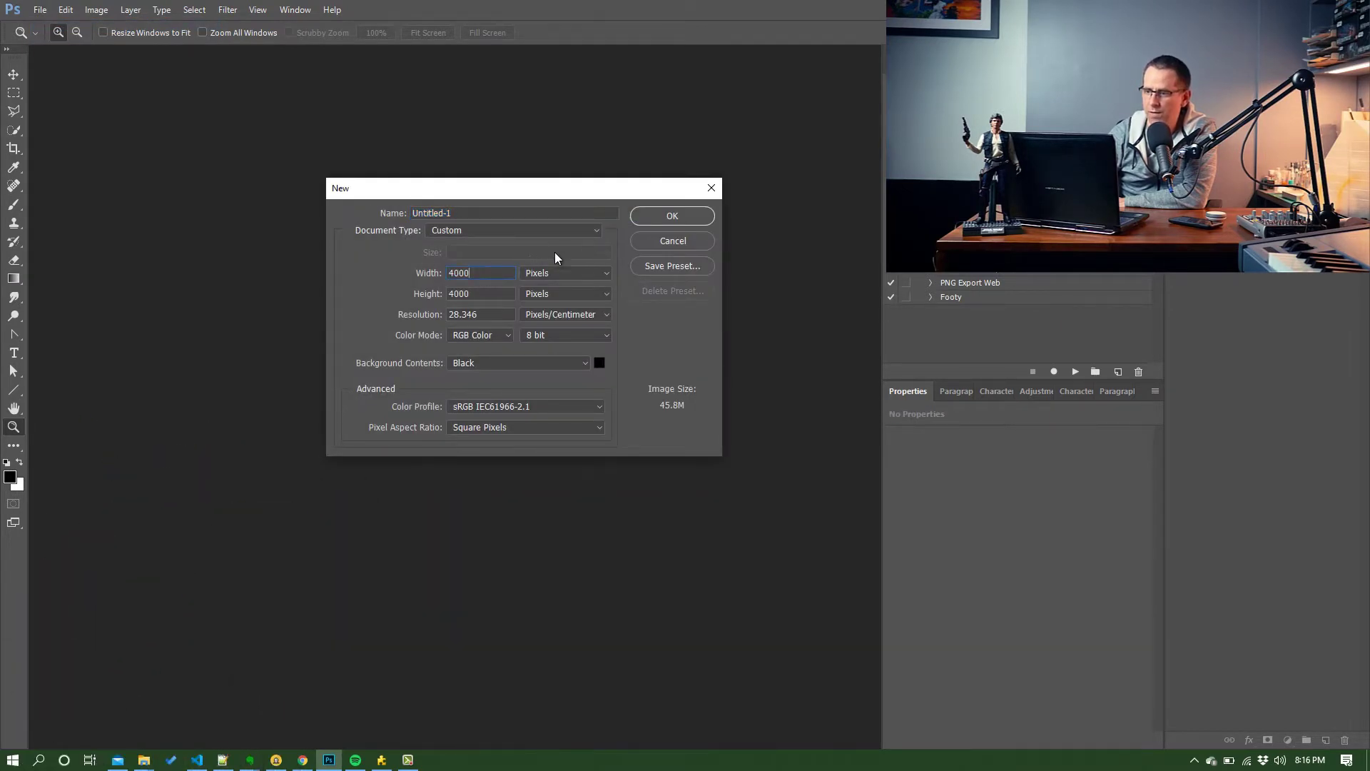
left_click(657, 214)
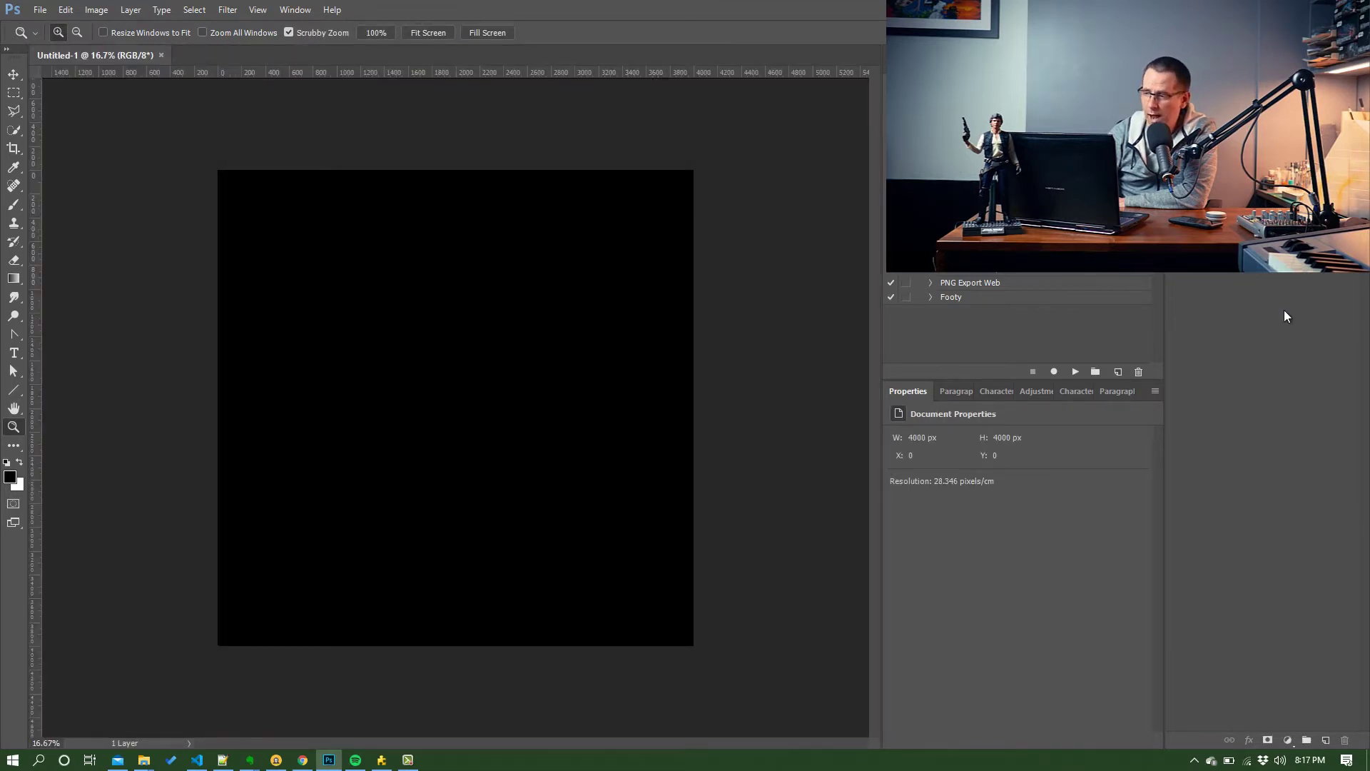
- Add a new layer and fill it with black
left_click(1325, 739)
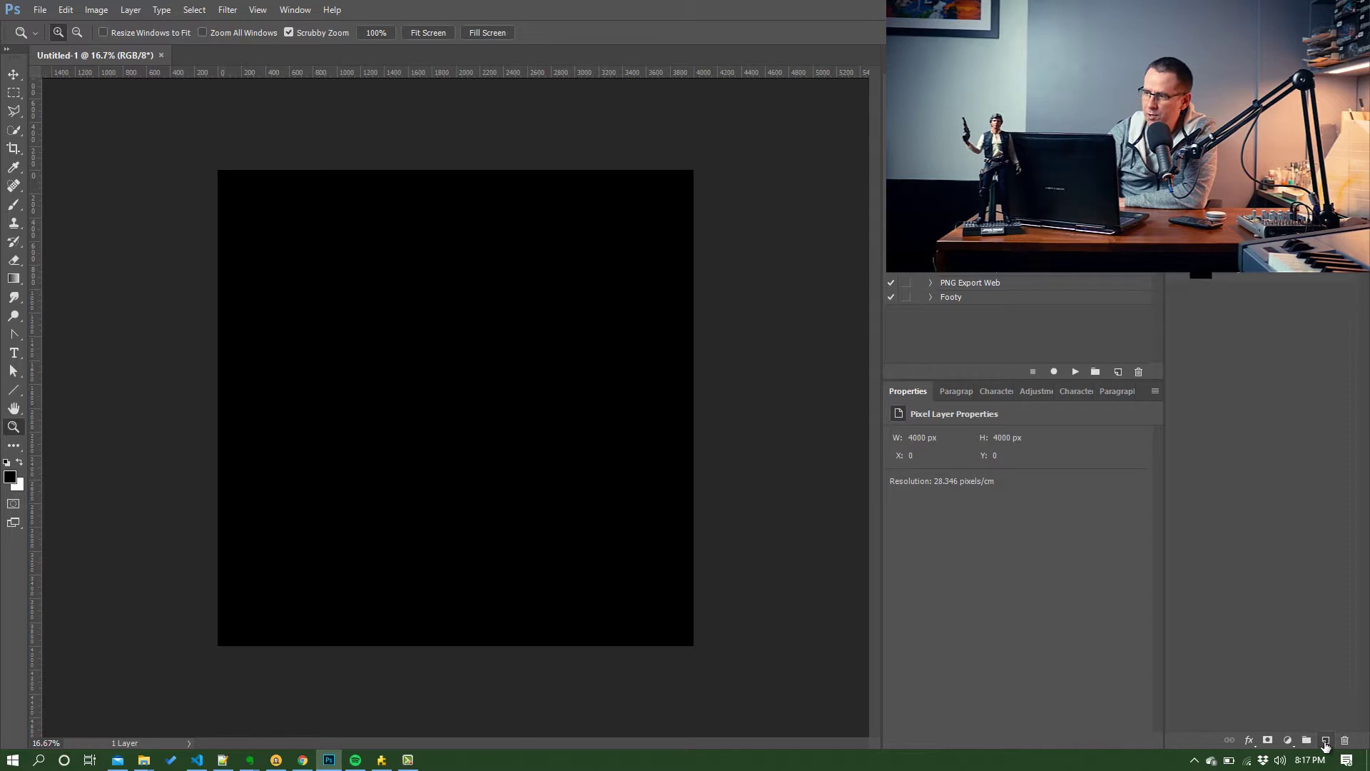
key("shift+F5")
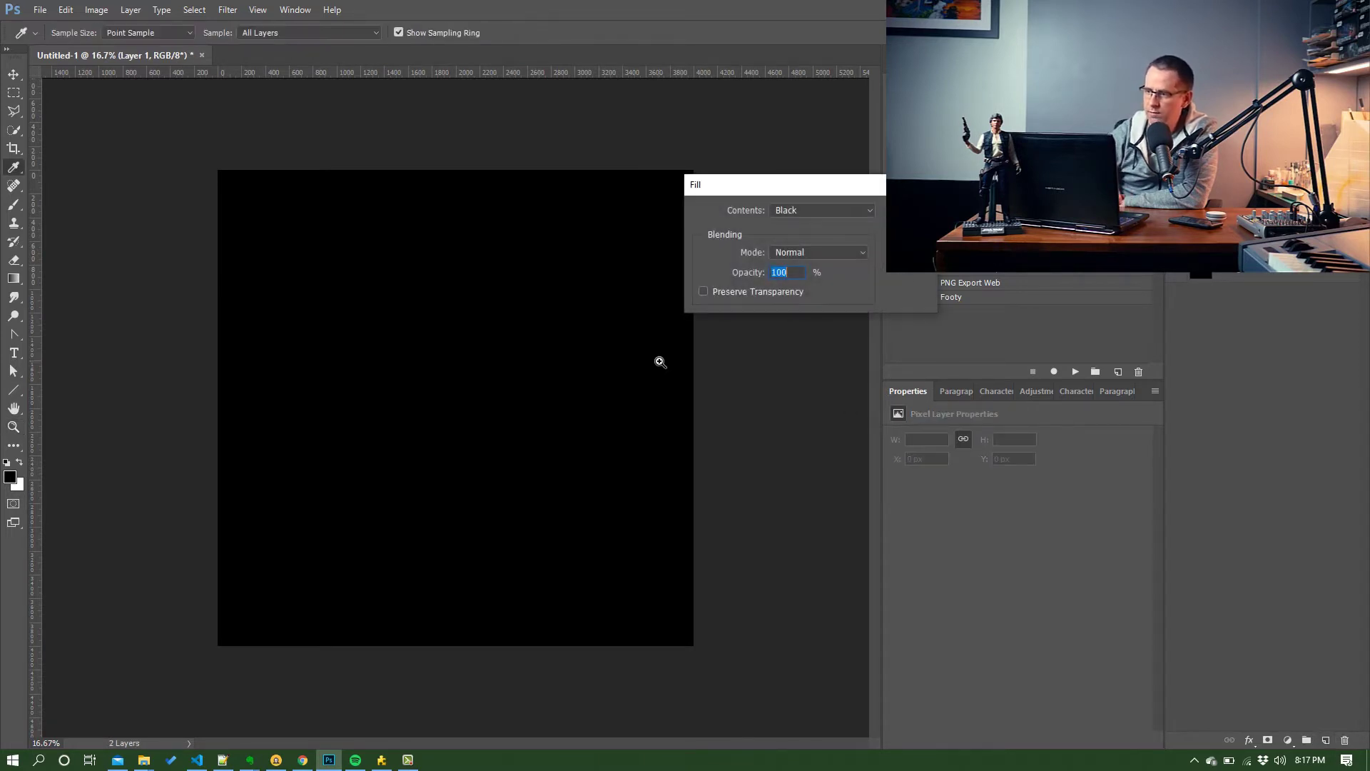
key("Return")
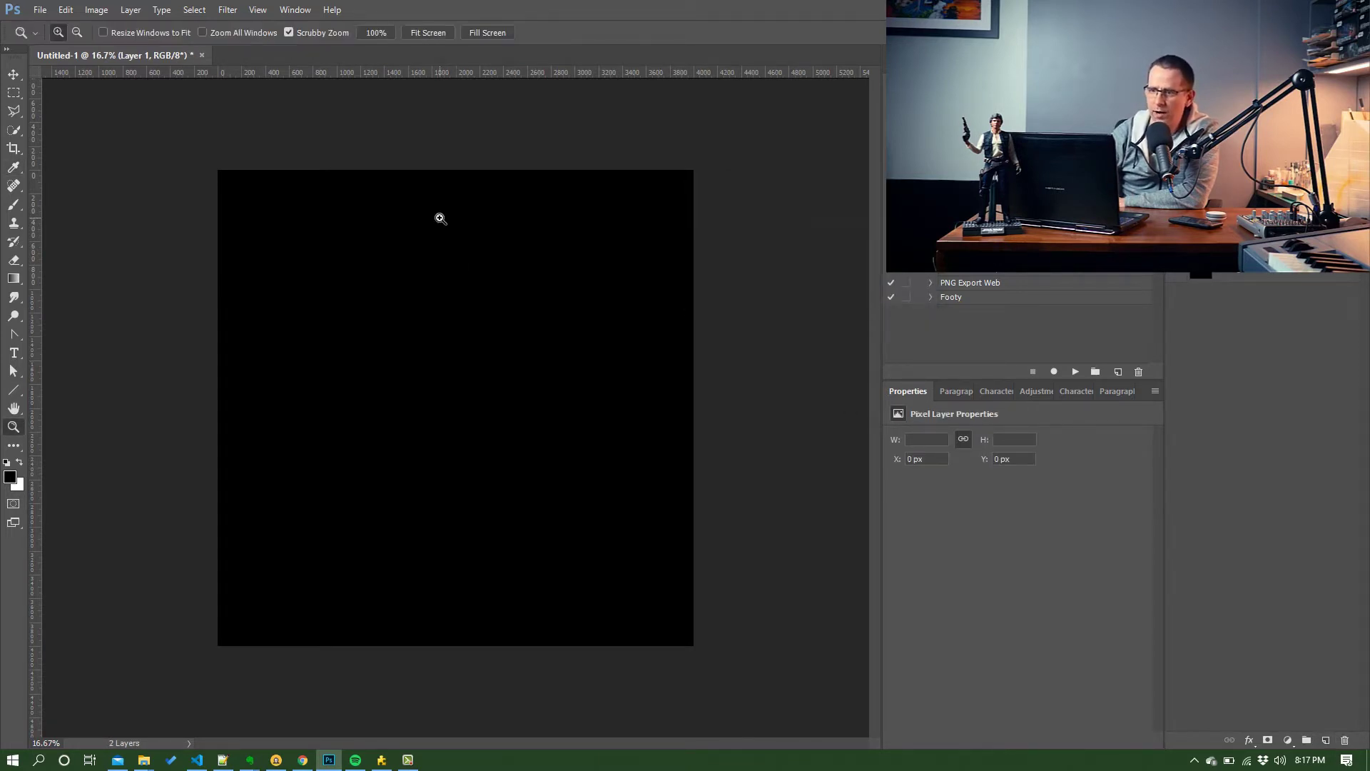
- Preview the Fibers render filter on Layer 1 at Variance 42 and Strength 24
left_click(12, 76)
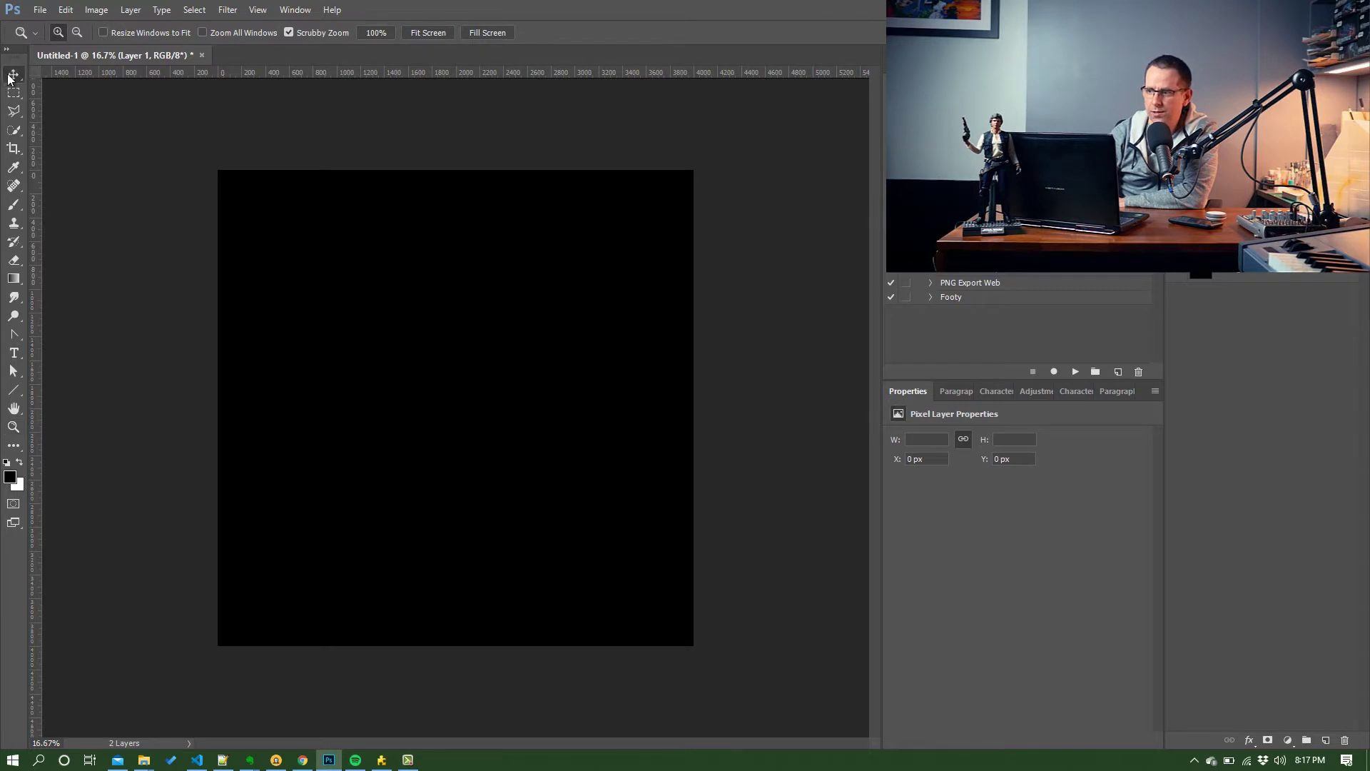
left_click(228, 10)
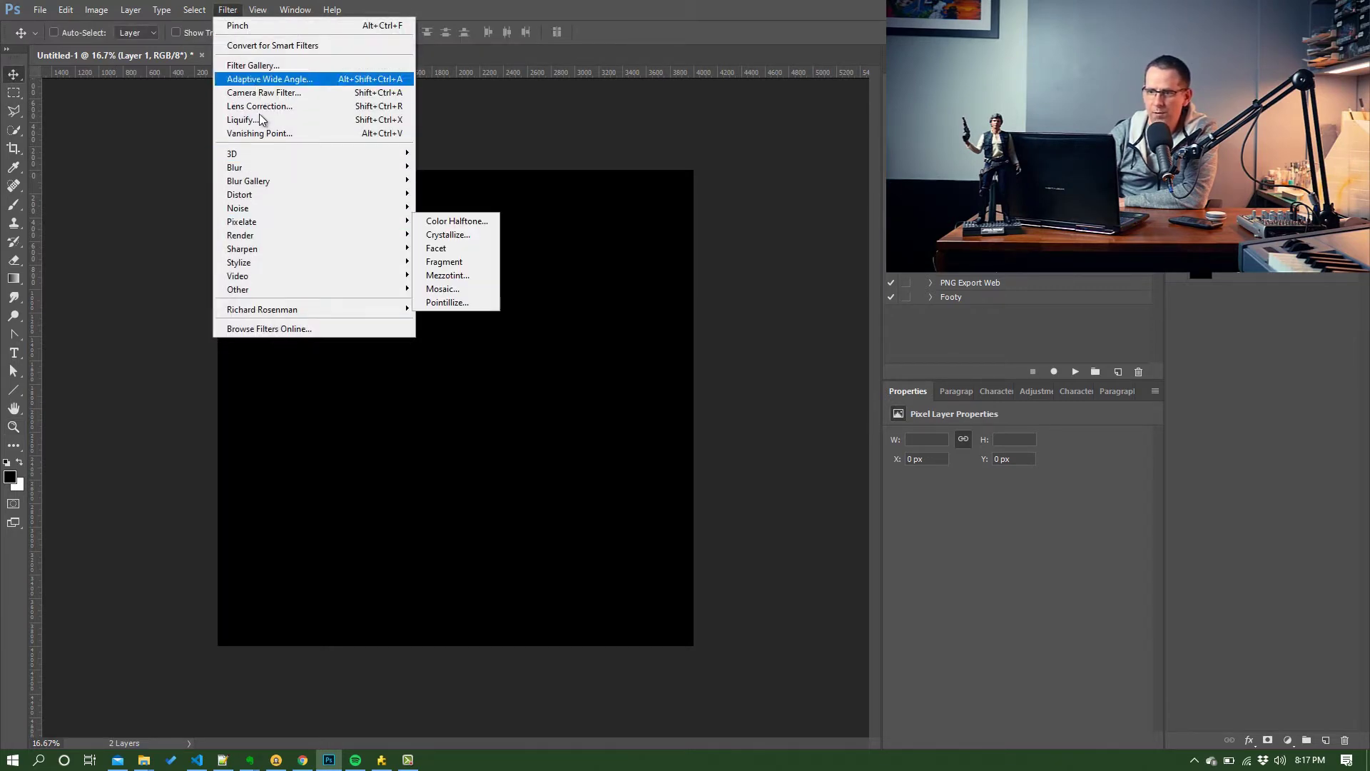
mouse_move(311, 235)
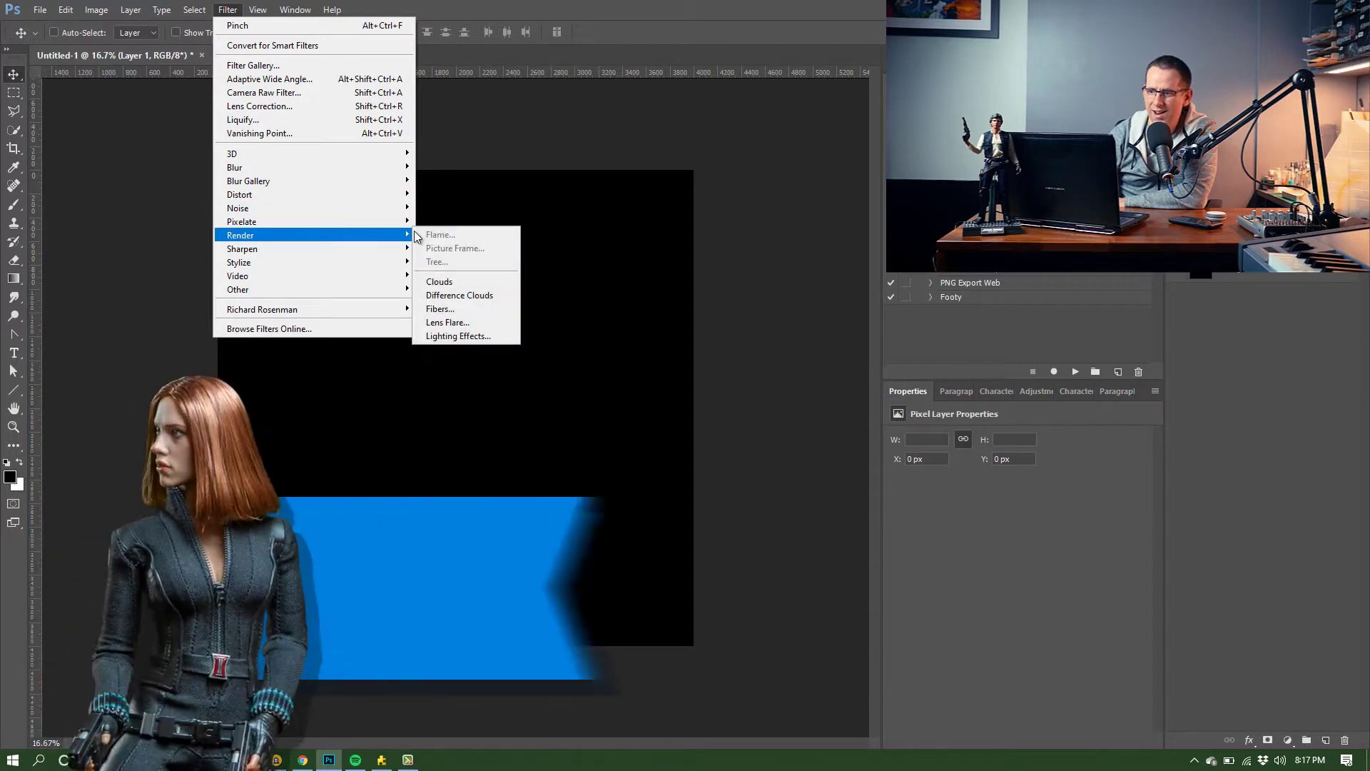
left_click(442, 309)
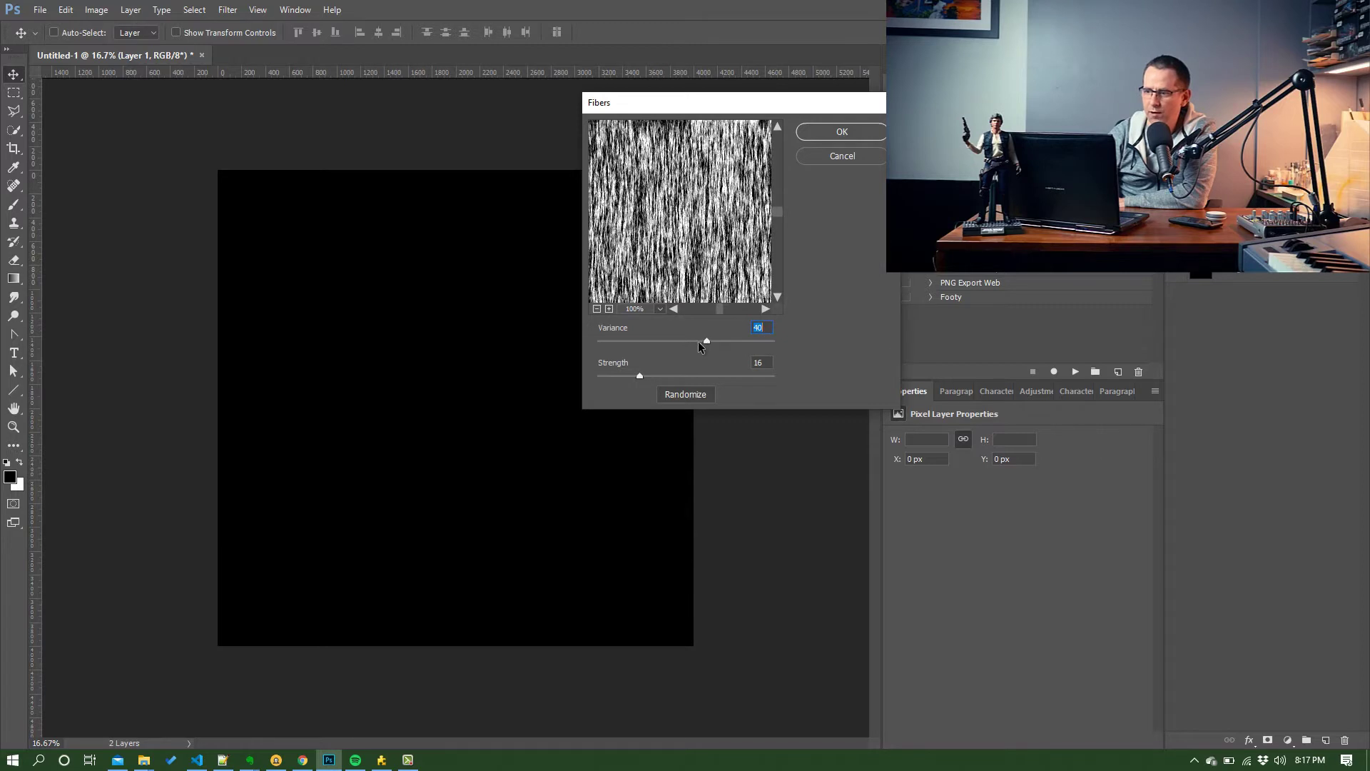
left_click(651, 341)
left_click_drag(649, 342, 622, 376)
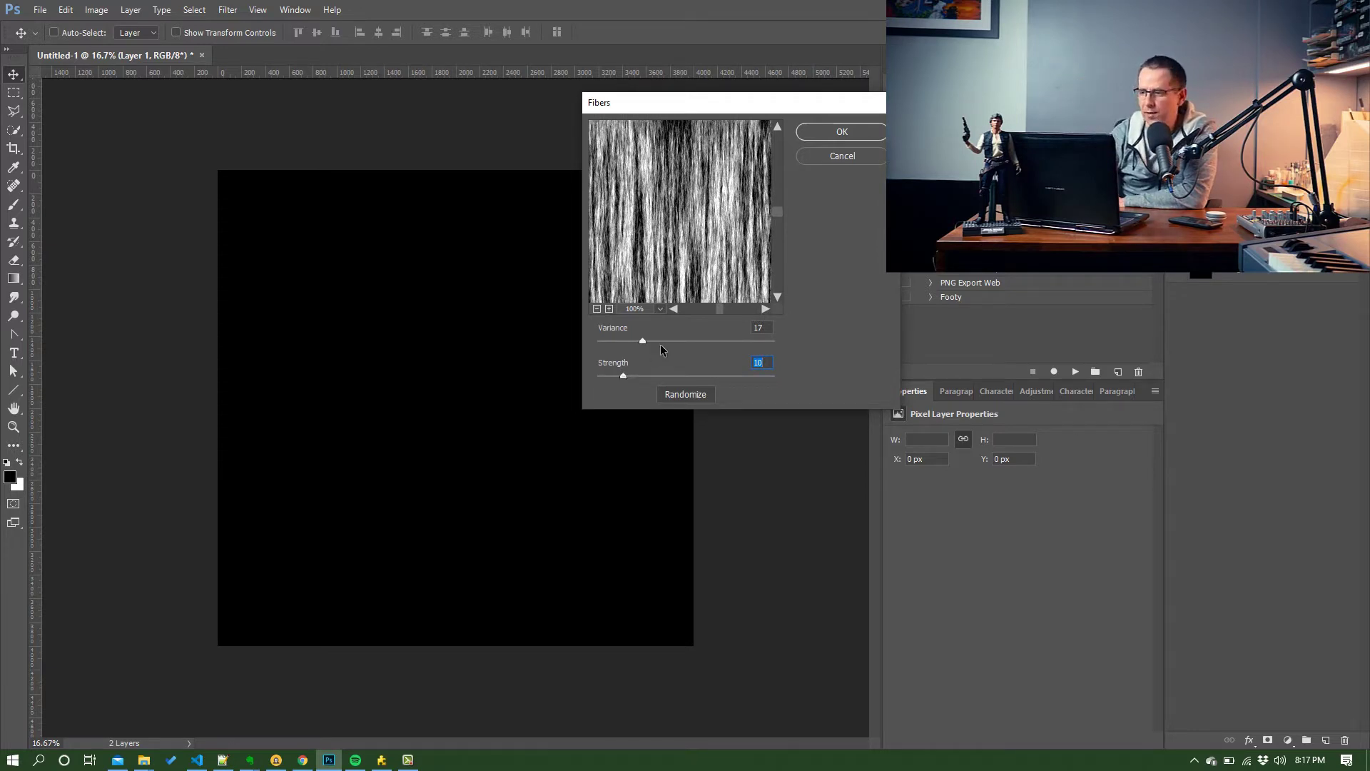
left_click_drag(633, 343, 622, 341)
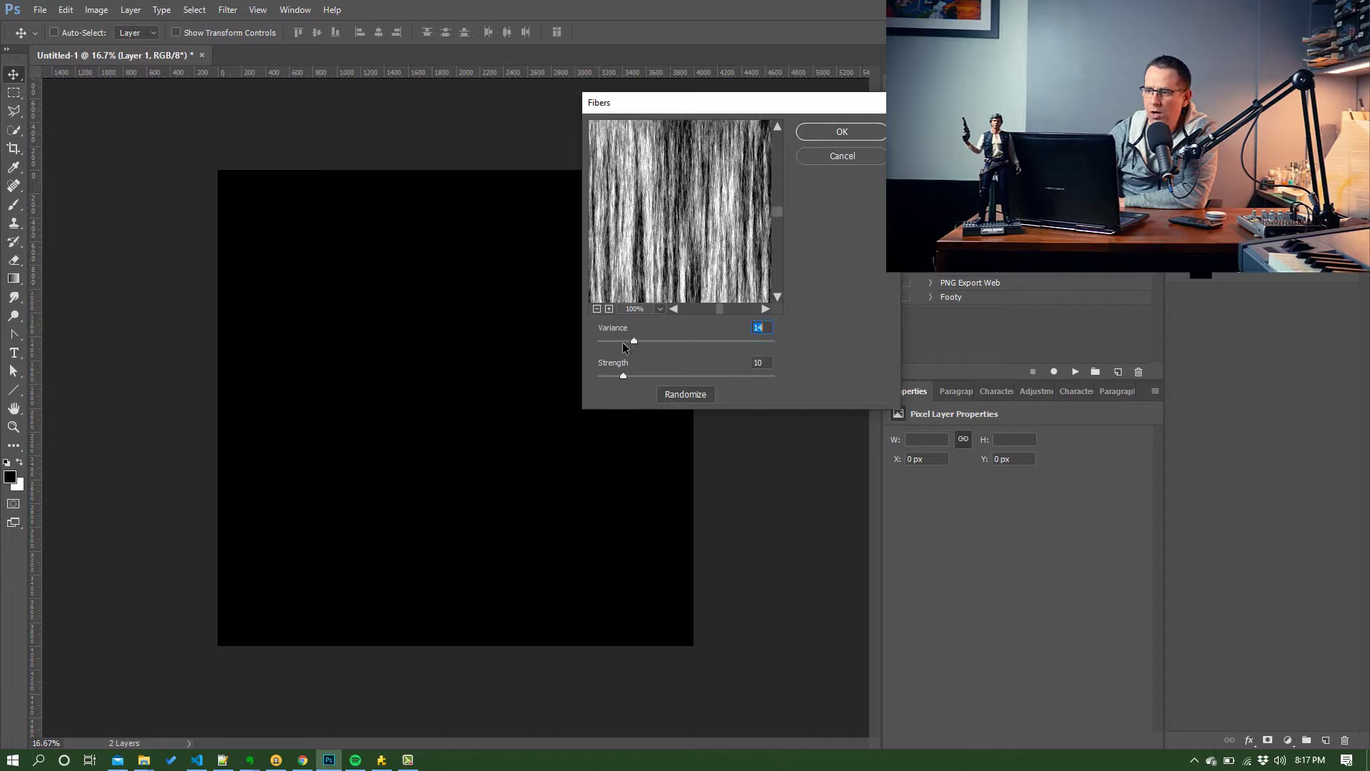
left_click(699, 340)
left_click_drag(701, 338, 708, 340)
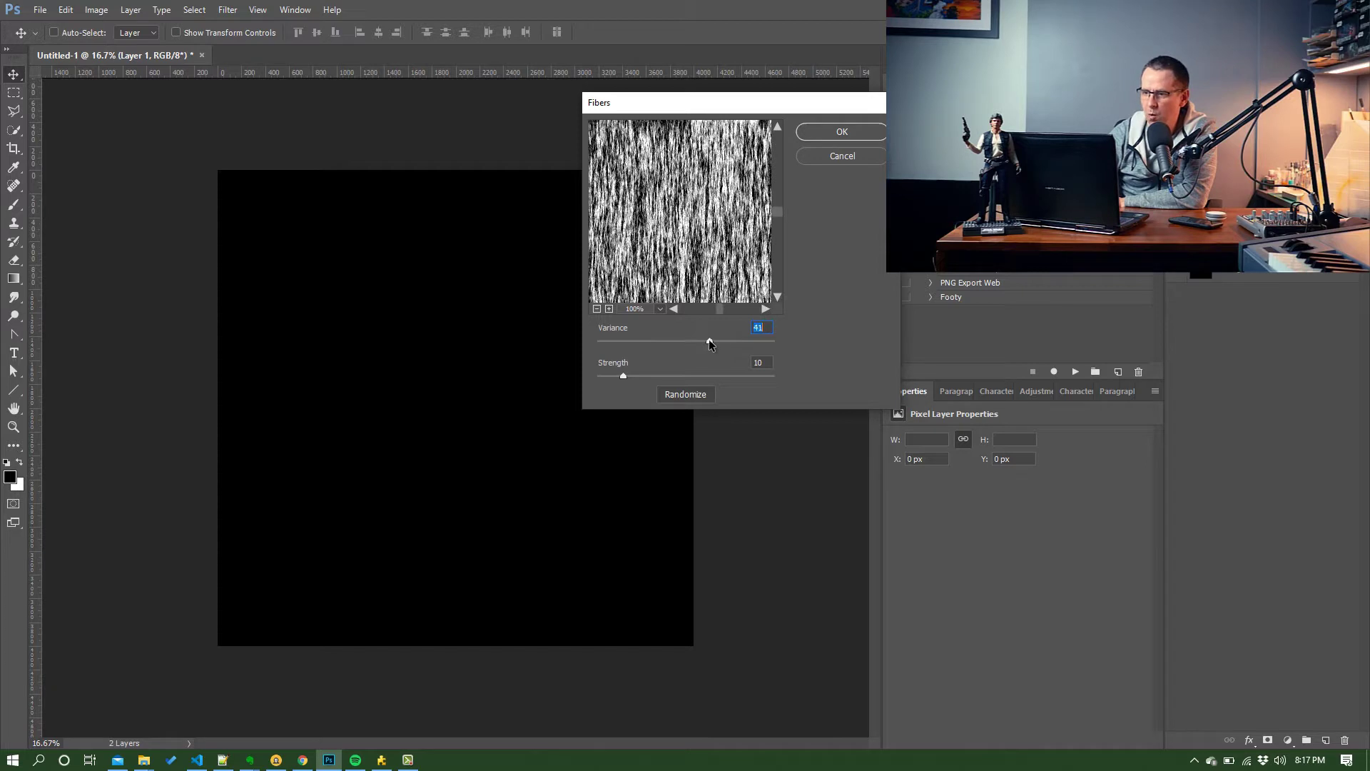
left_click(721, 341)
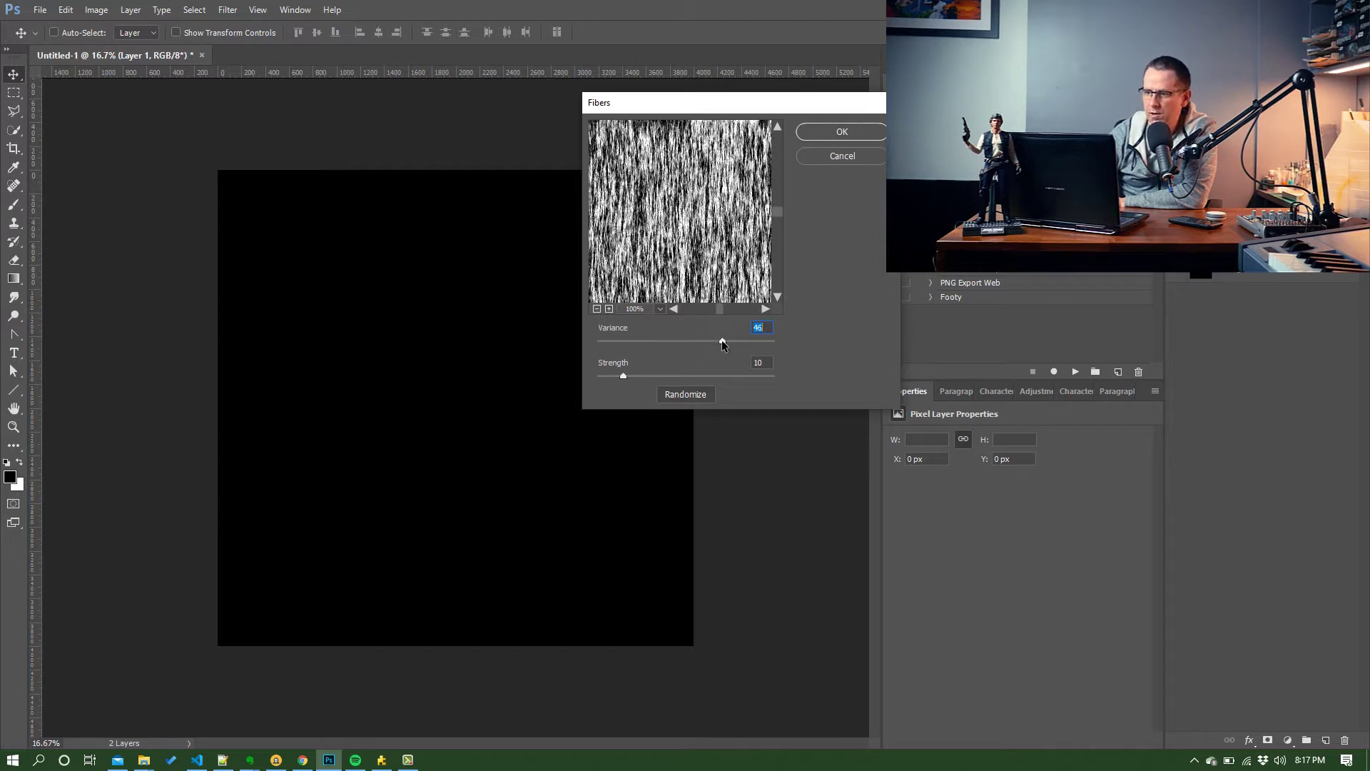
left_click(660, 377)
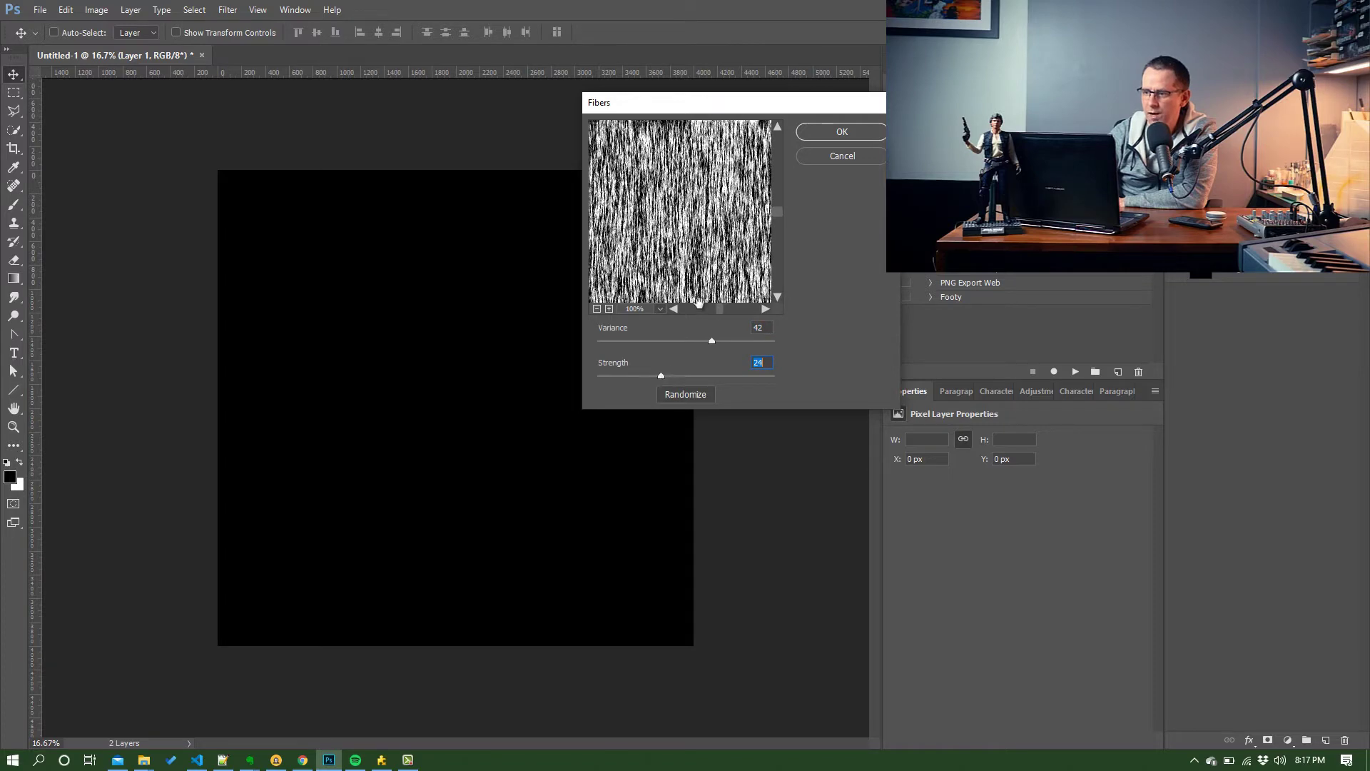
- Apply the fibres texture, inspect it at 100% zoom, then undo it
left_click(828, 136)
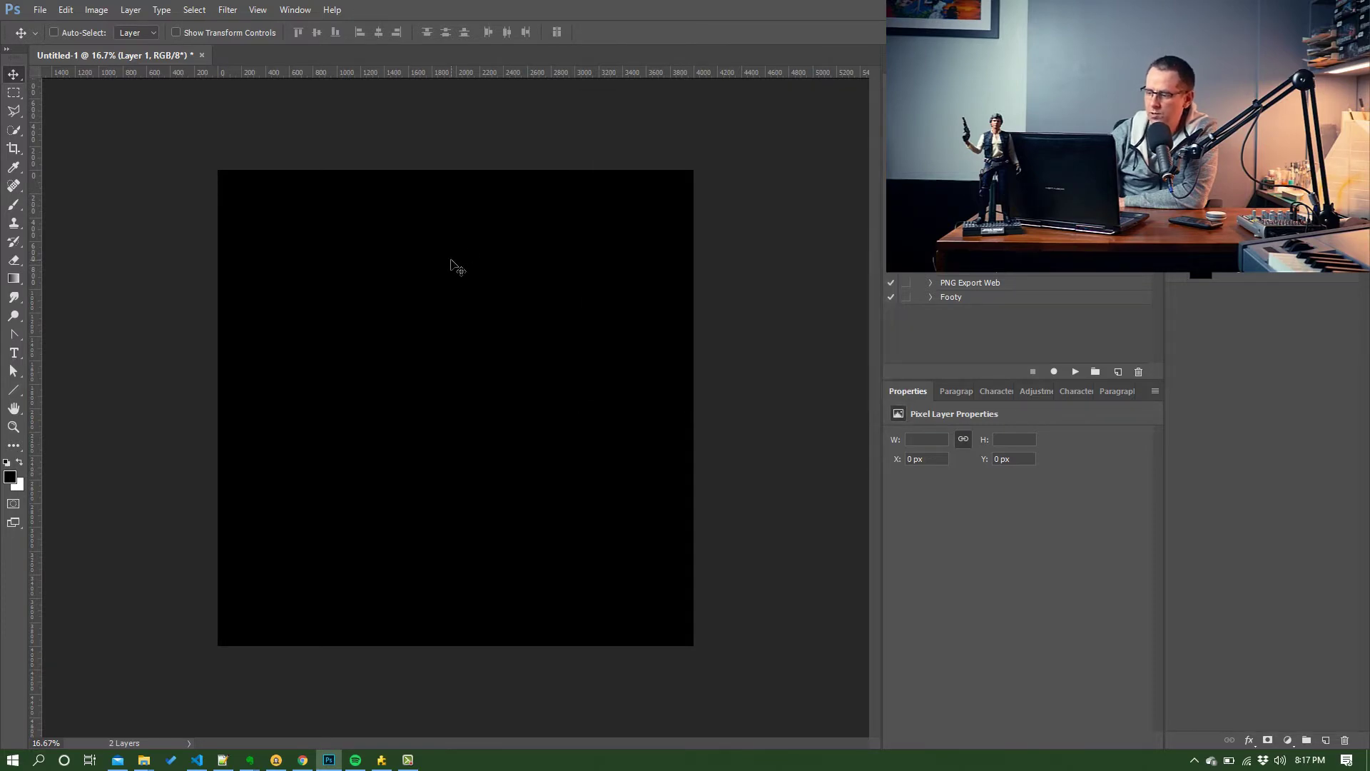
key("ctrl+plus")
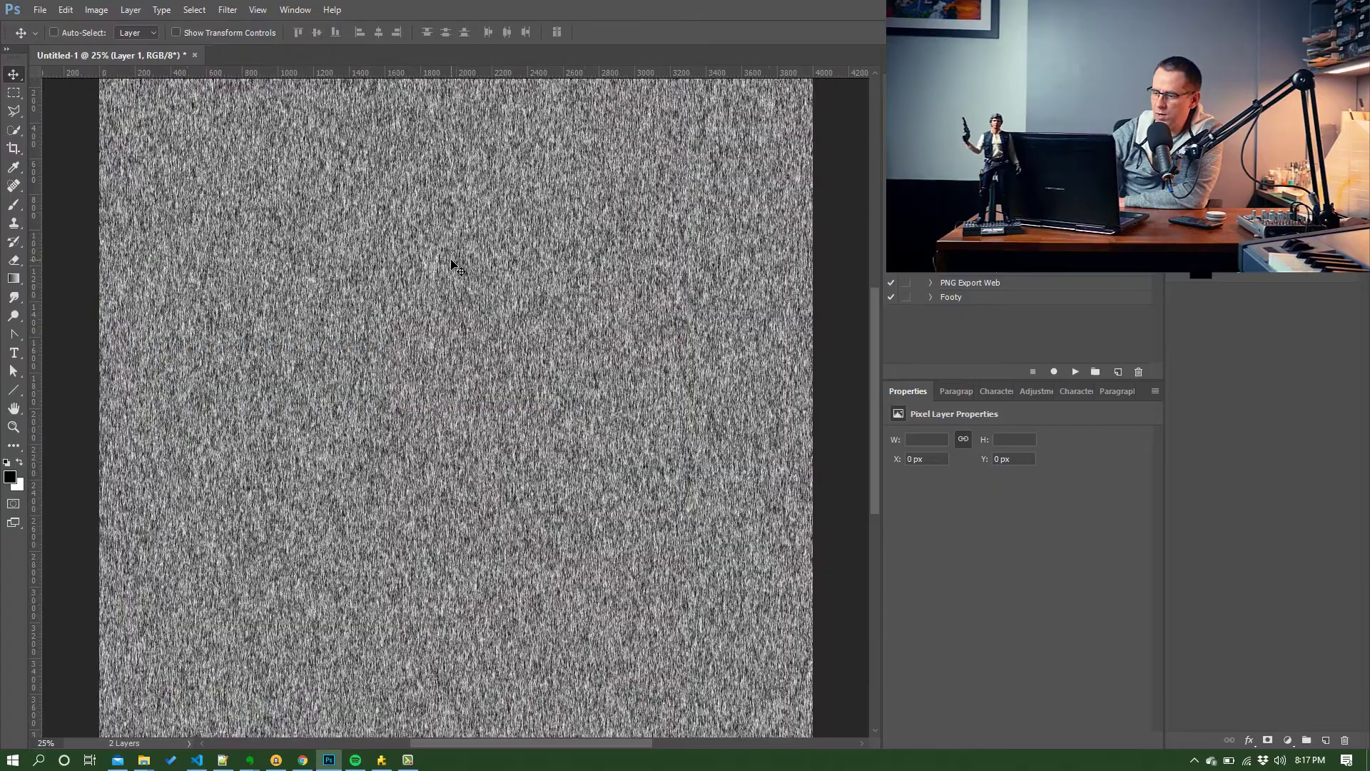
key("ctrl+plus")
key("ctrl+plus")
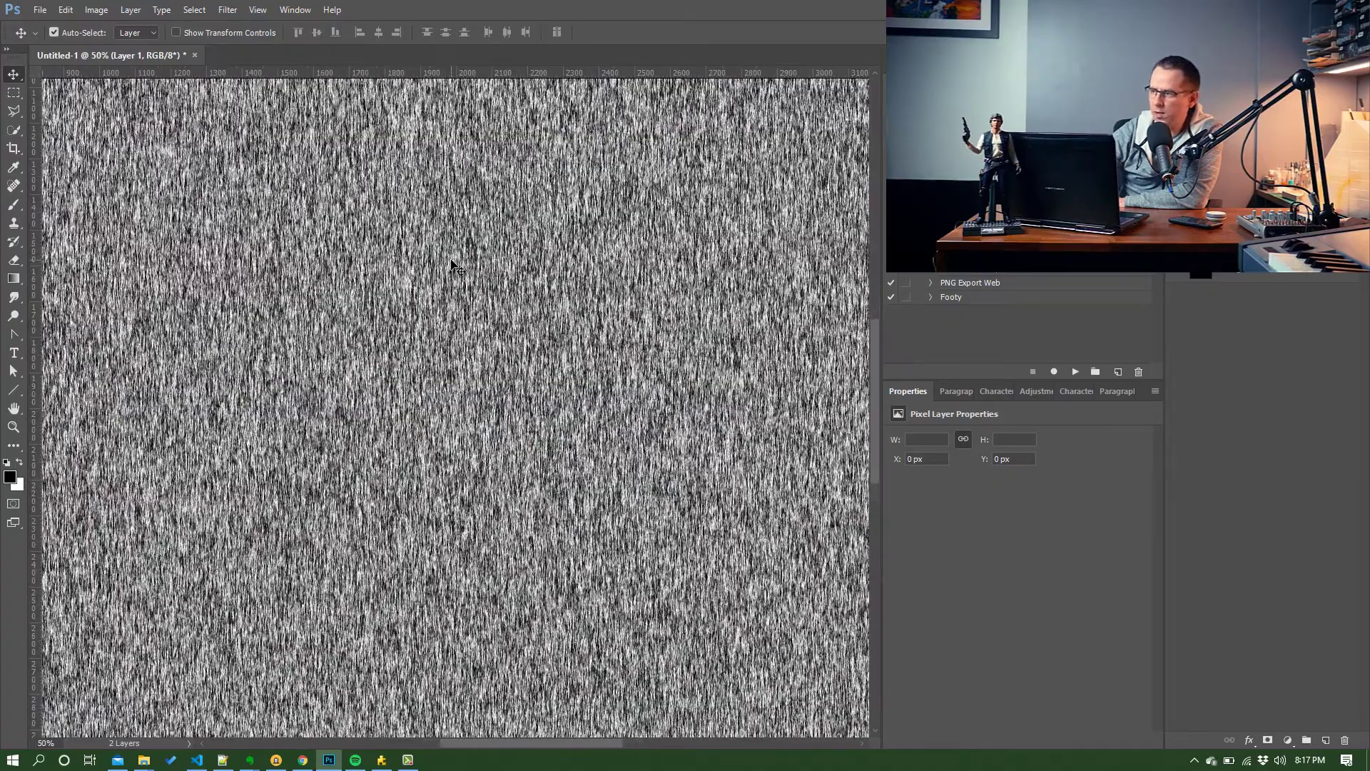
key("ctrl+plus")
key("ctrl+plus")
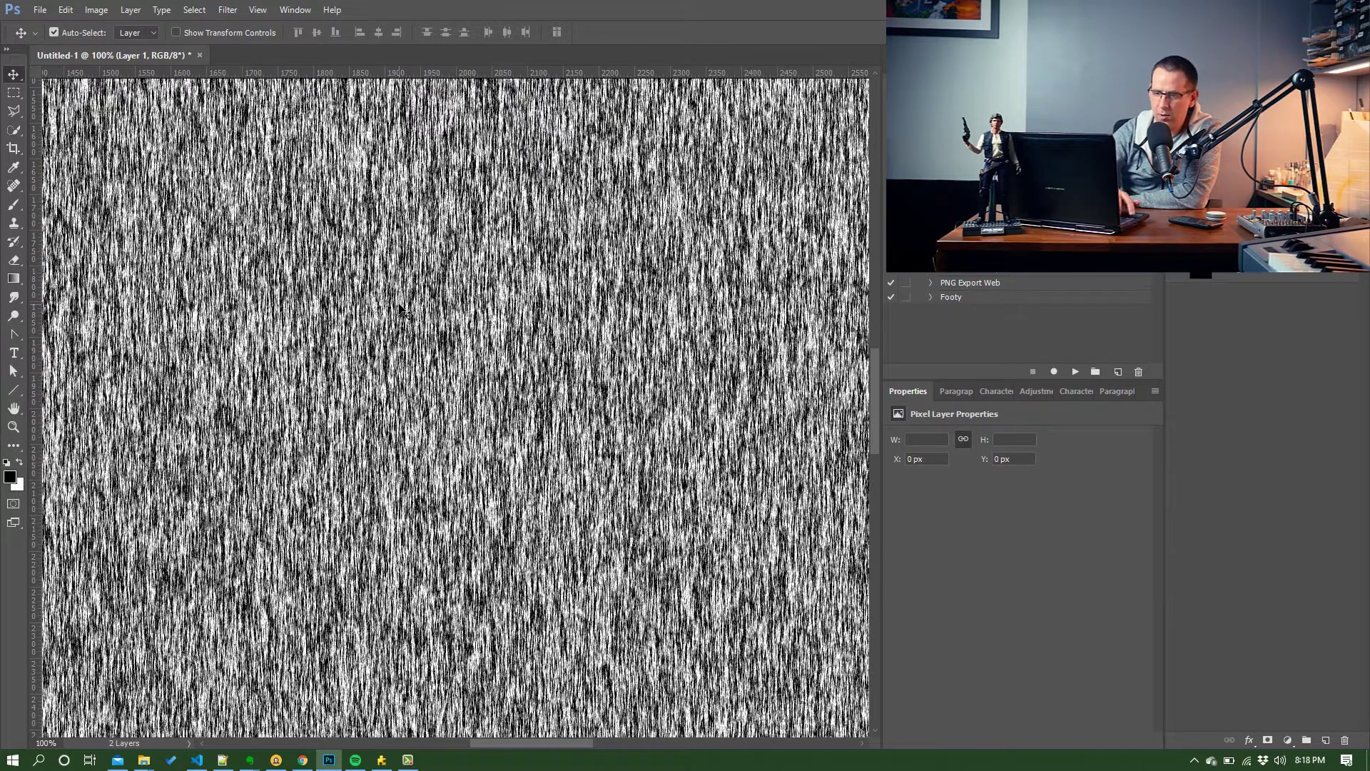
key("ctrl+z")
- Re-render Fibers on Layer 1 with Strength 10 and Variance about 25
left_click(229, 10)
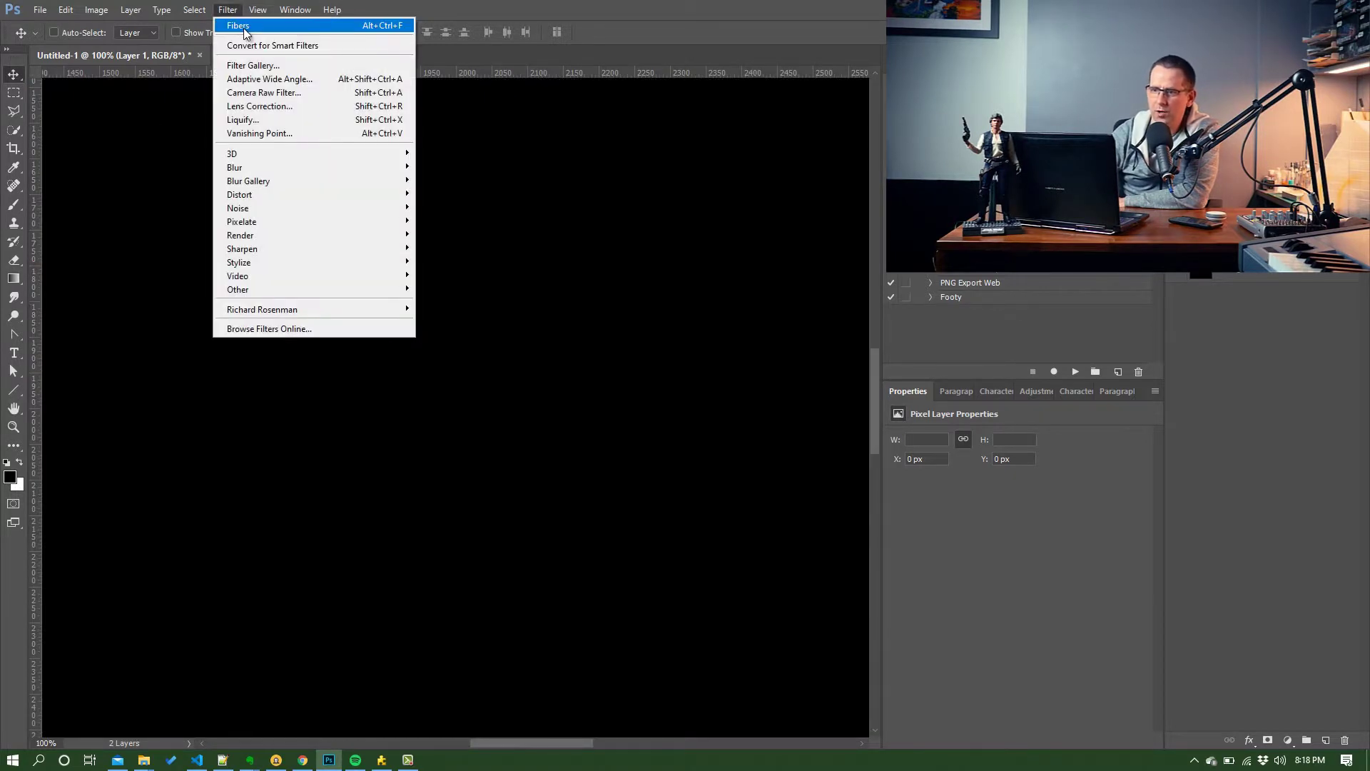
mouse_move(394, 241)
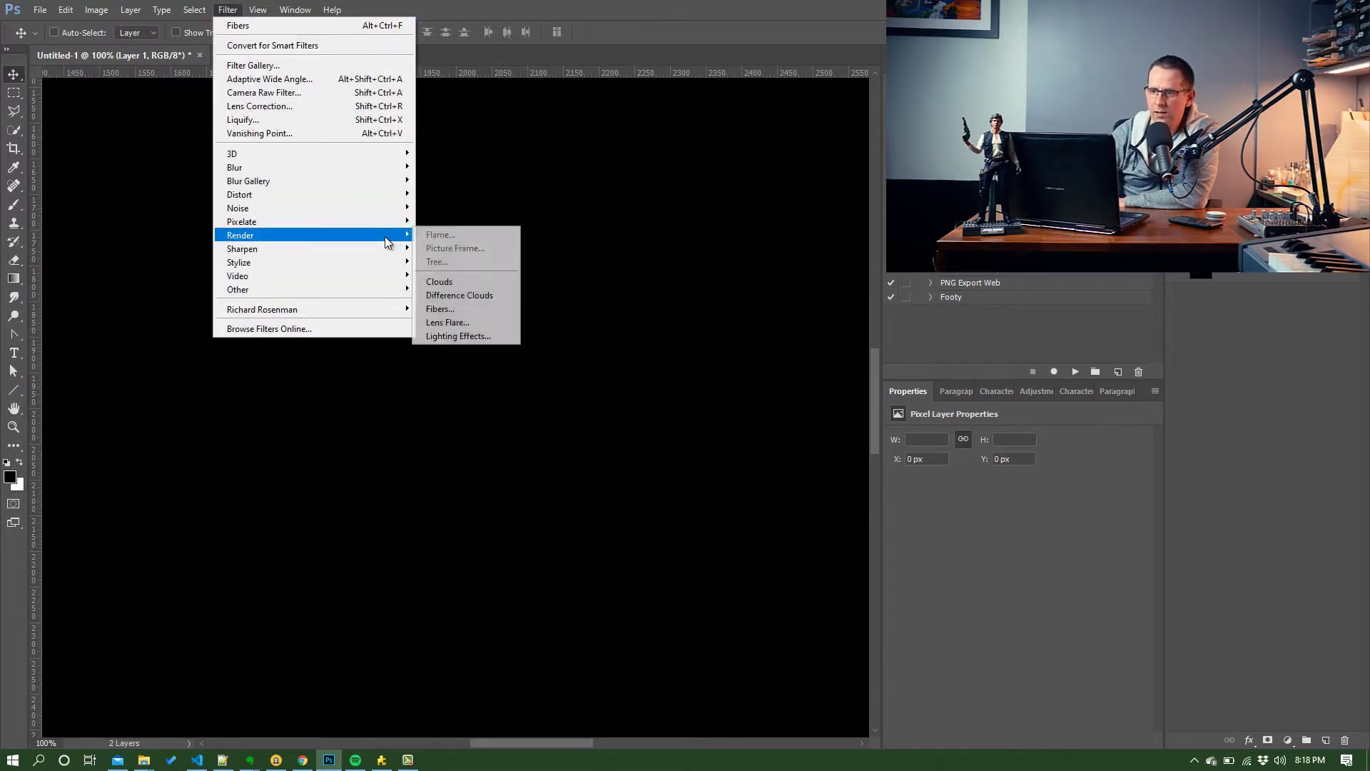
left_click(455, 312)
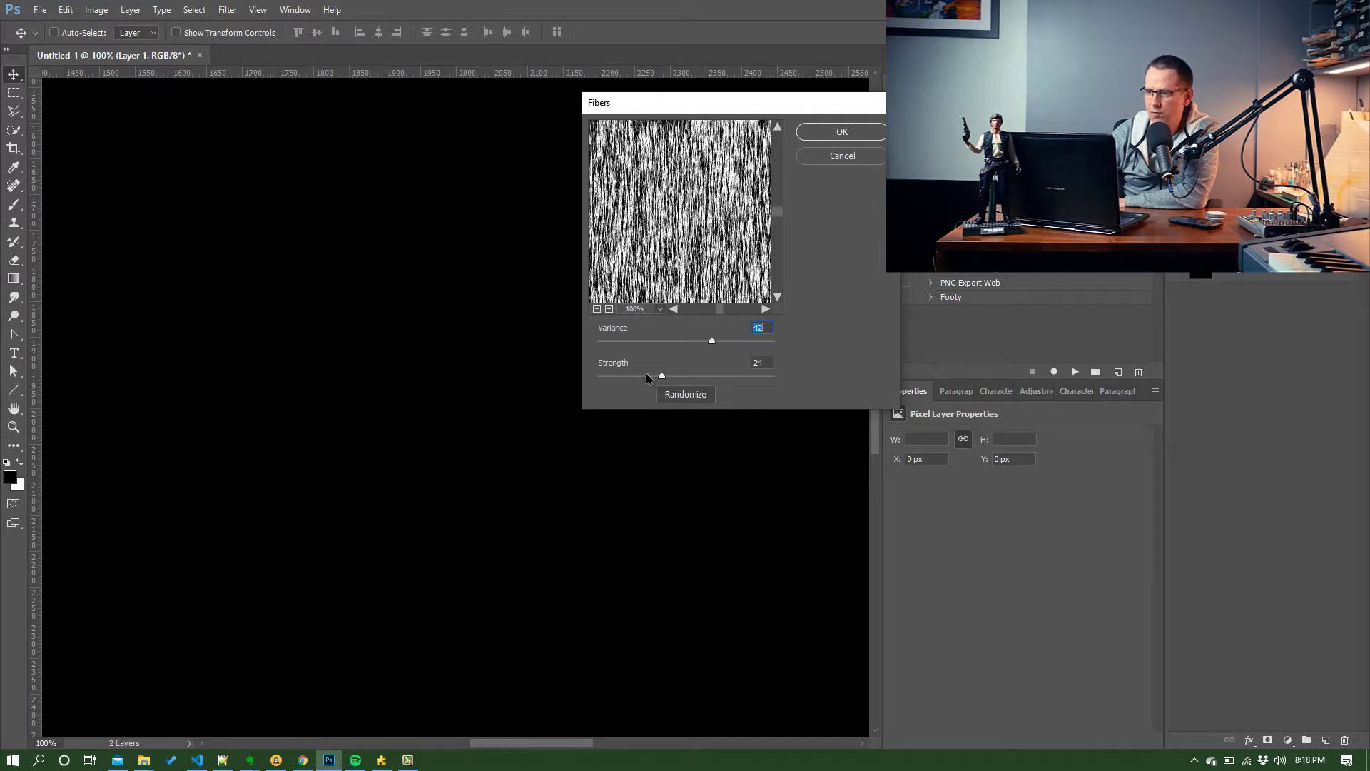
left_click_drag(626, 377, 598, 376)
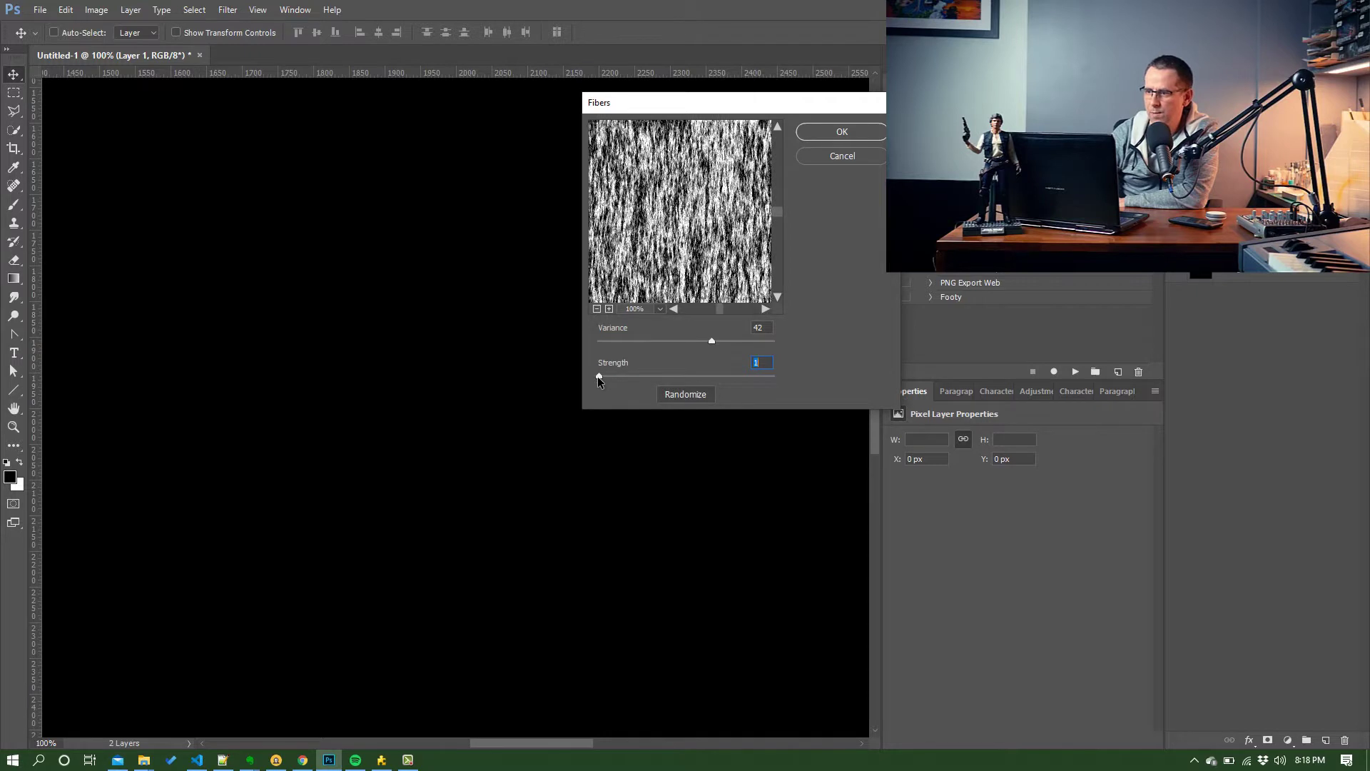
type("10")
left_click_drag(725, 341, 654, 340)
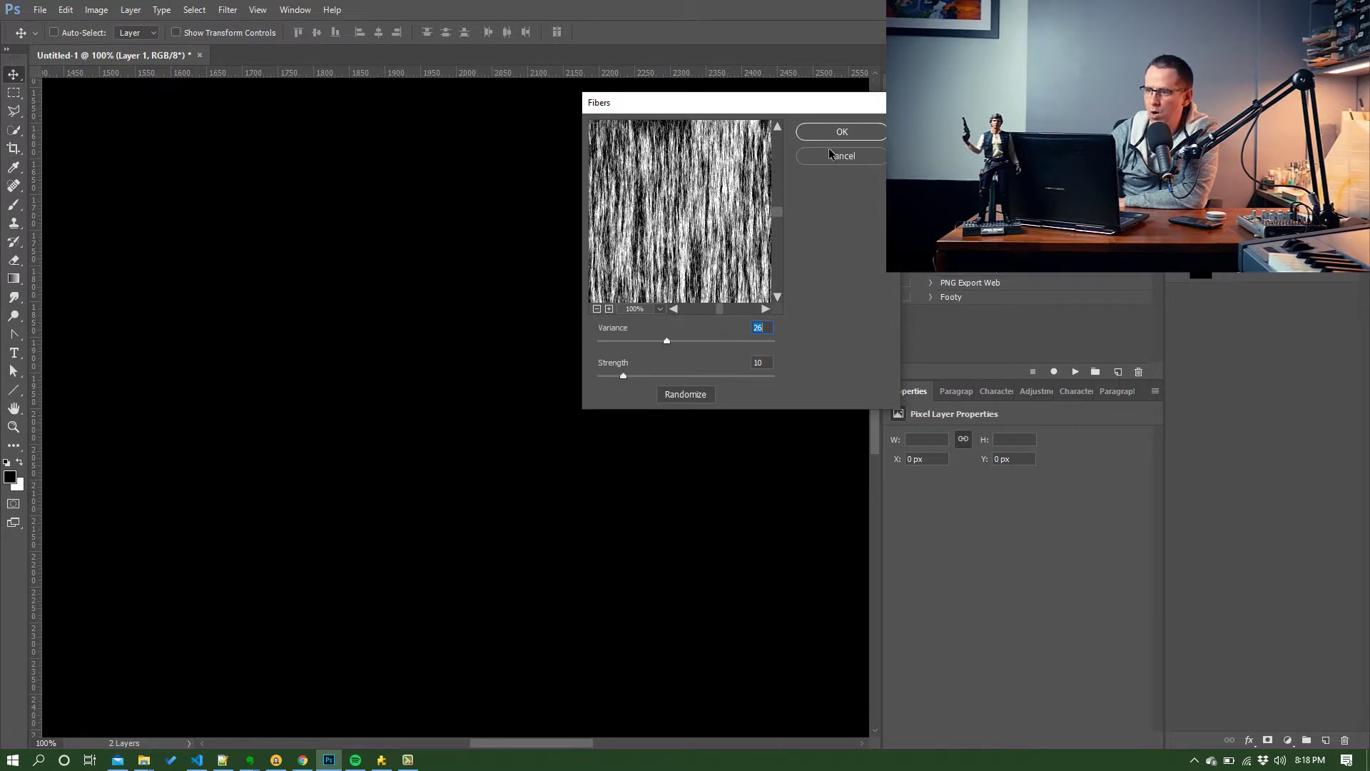
left_click(841, 131)
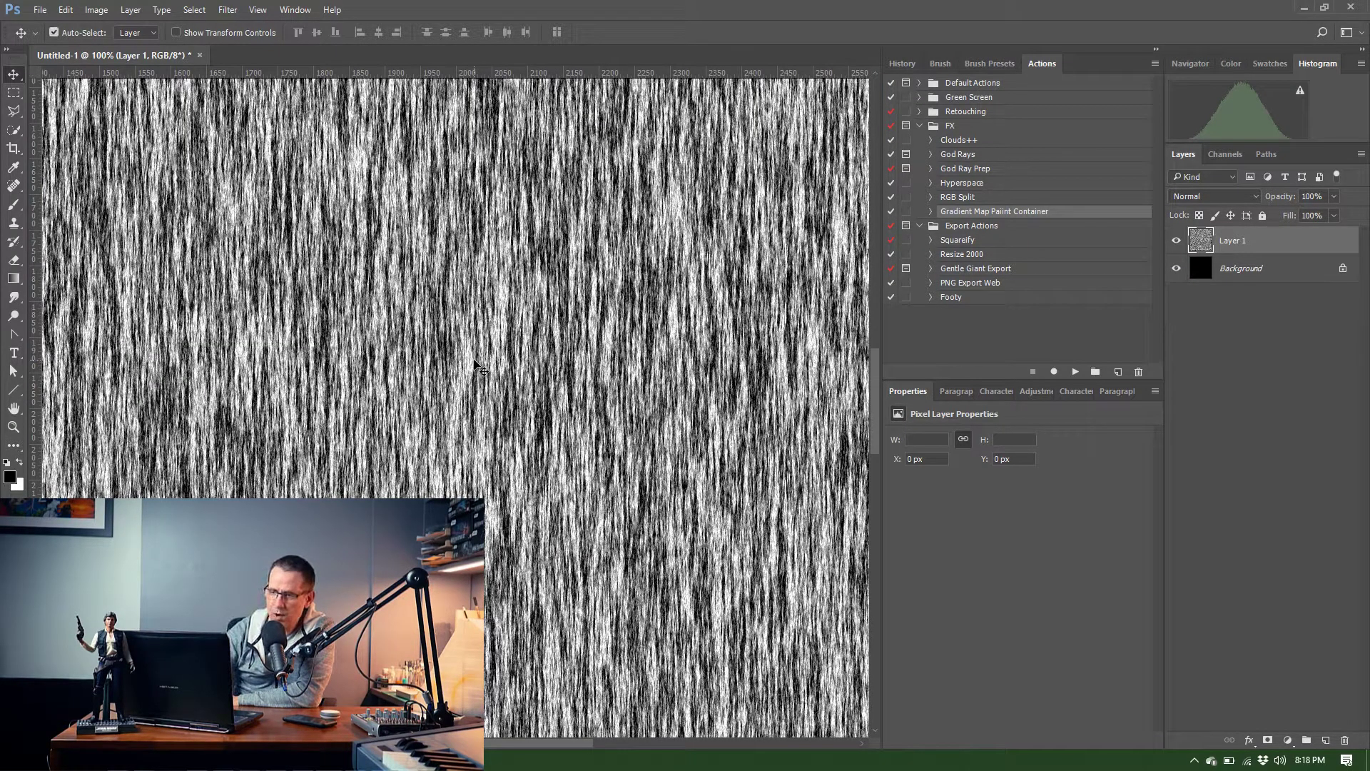
- Apply Levels to Layer 1 with input values 38, 0.12 and 249
key("ctrl+l")
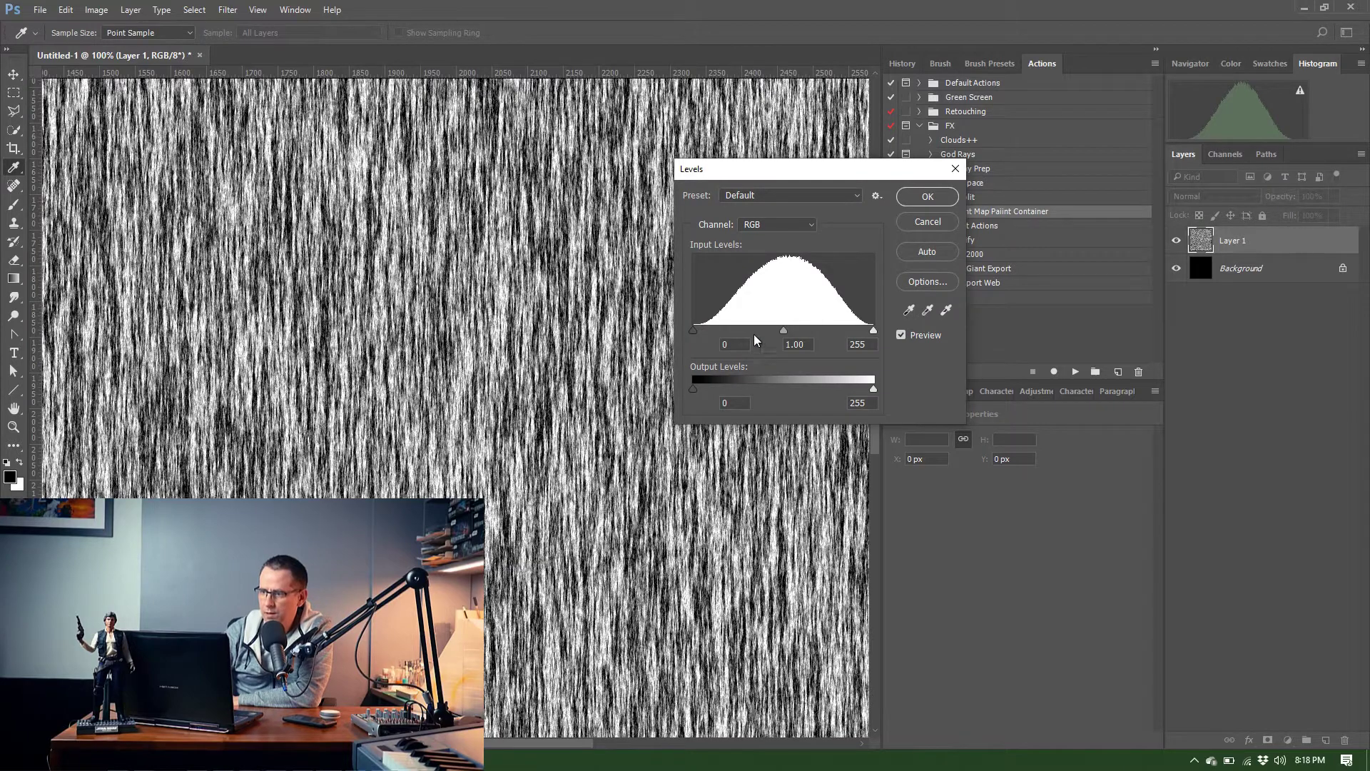
left_click_drag(782, 331, 861, 337)
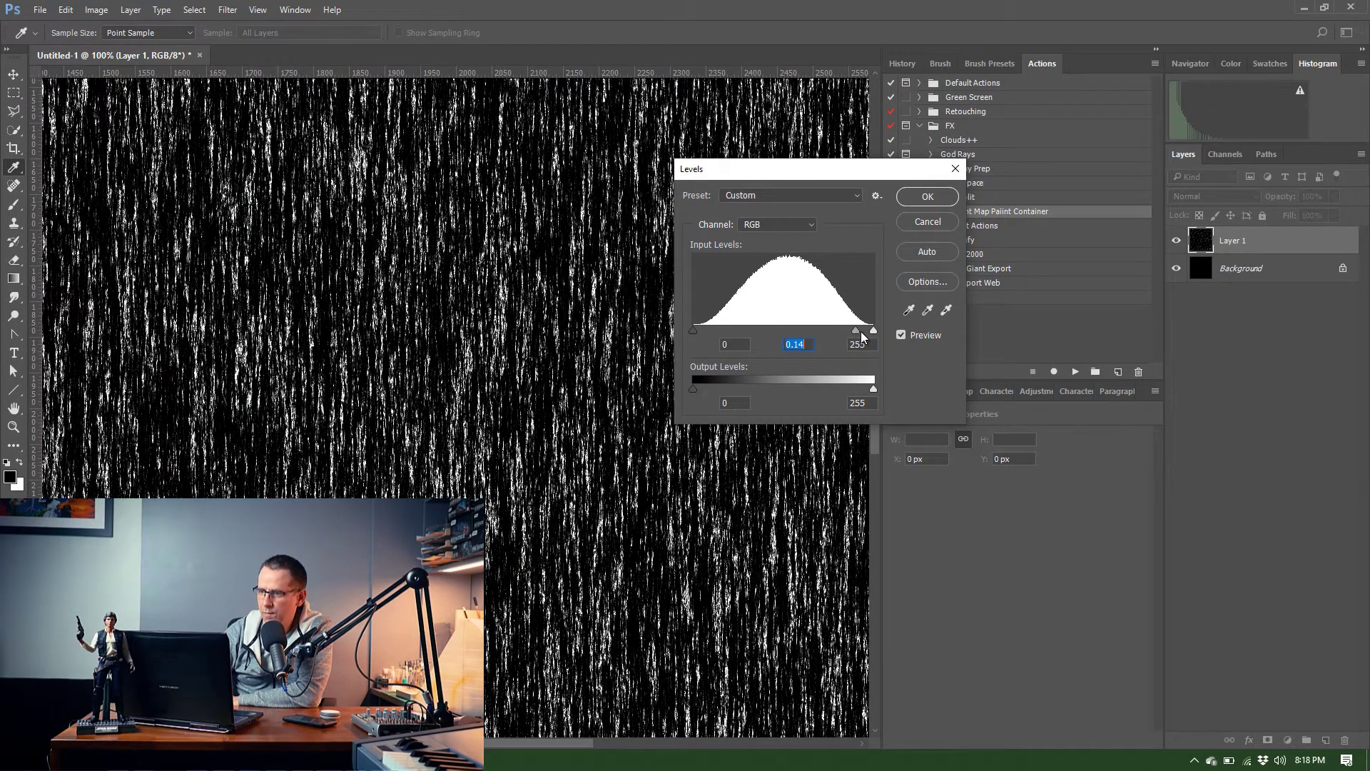
left_click(861, 342)
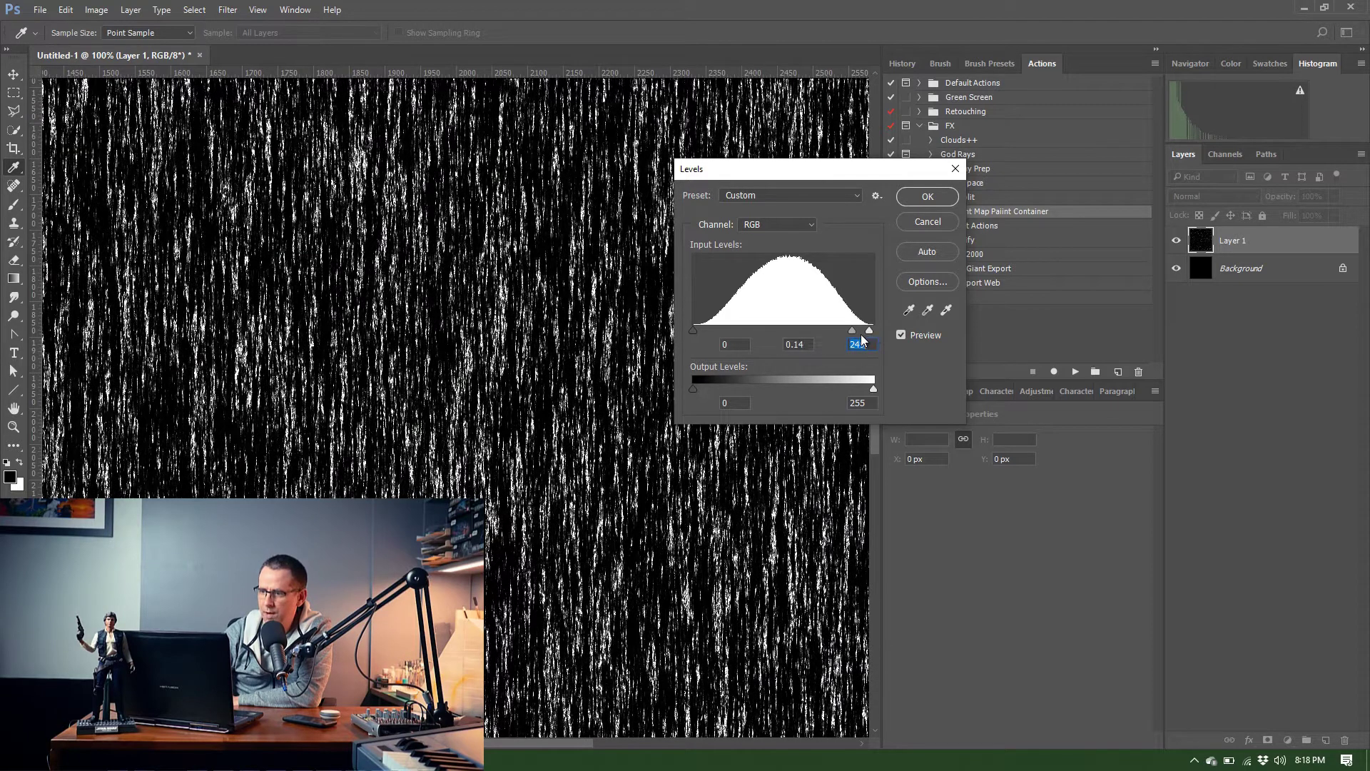
key("shift+Tab")
key("Down")
key("Down")
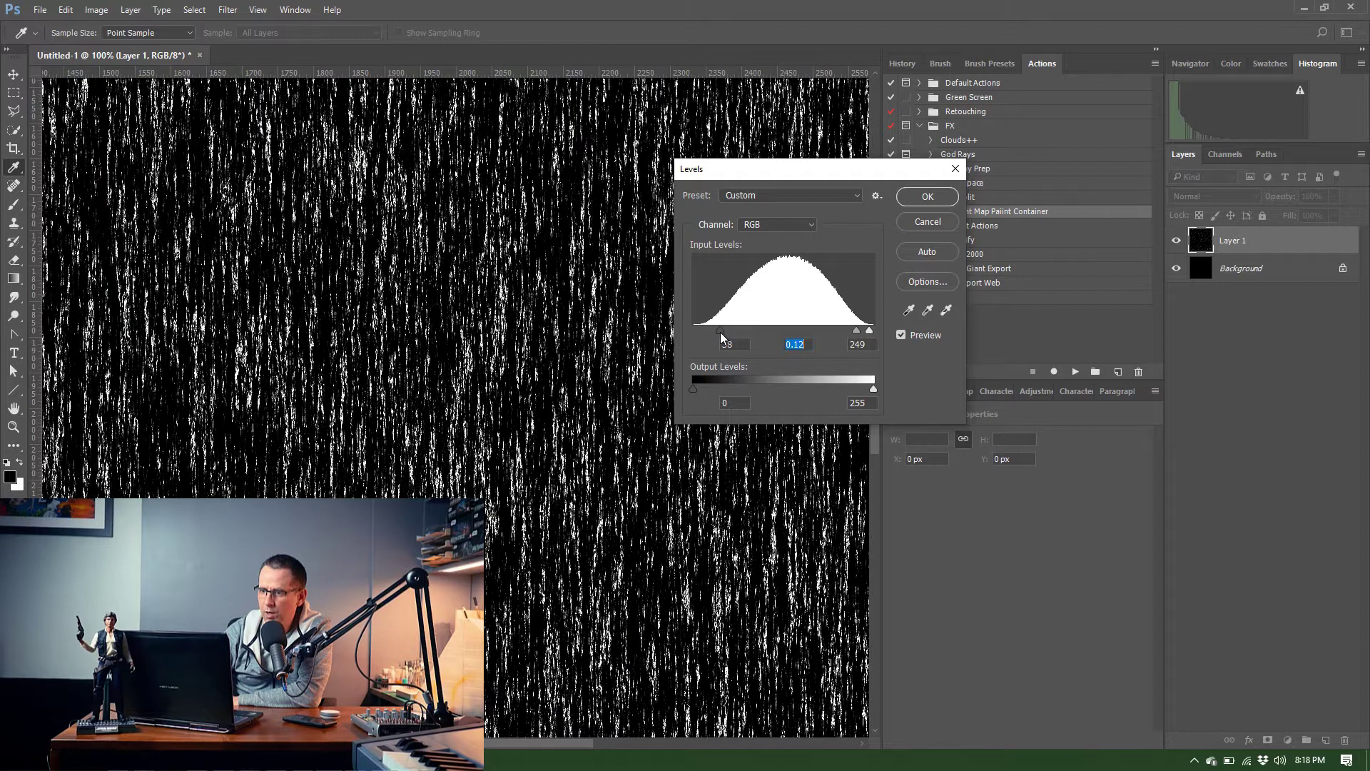
left_click(721, 332)
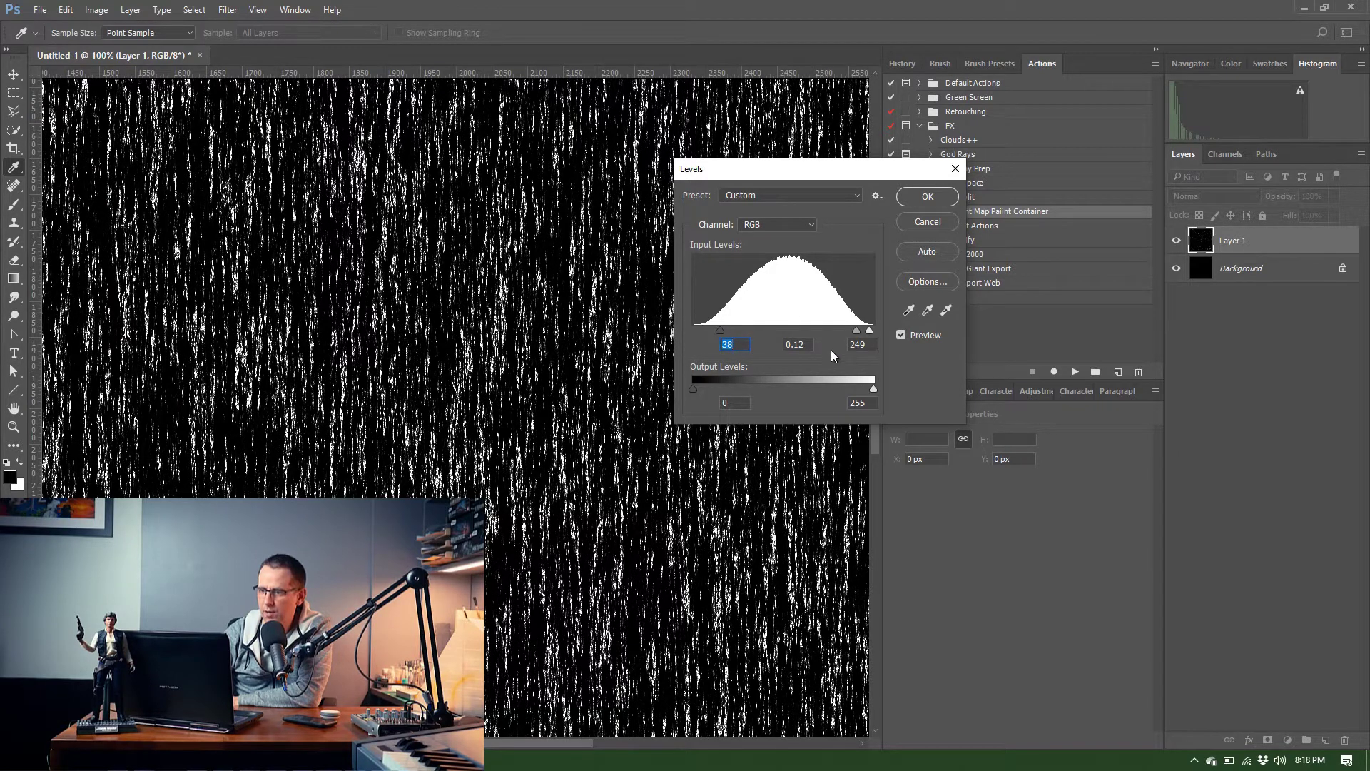
left_click(927, 197)
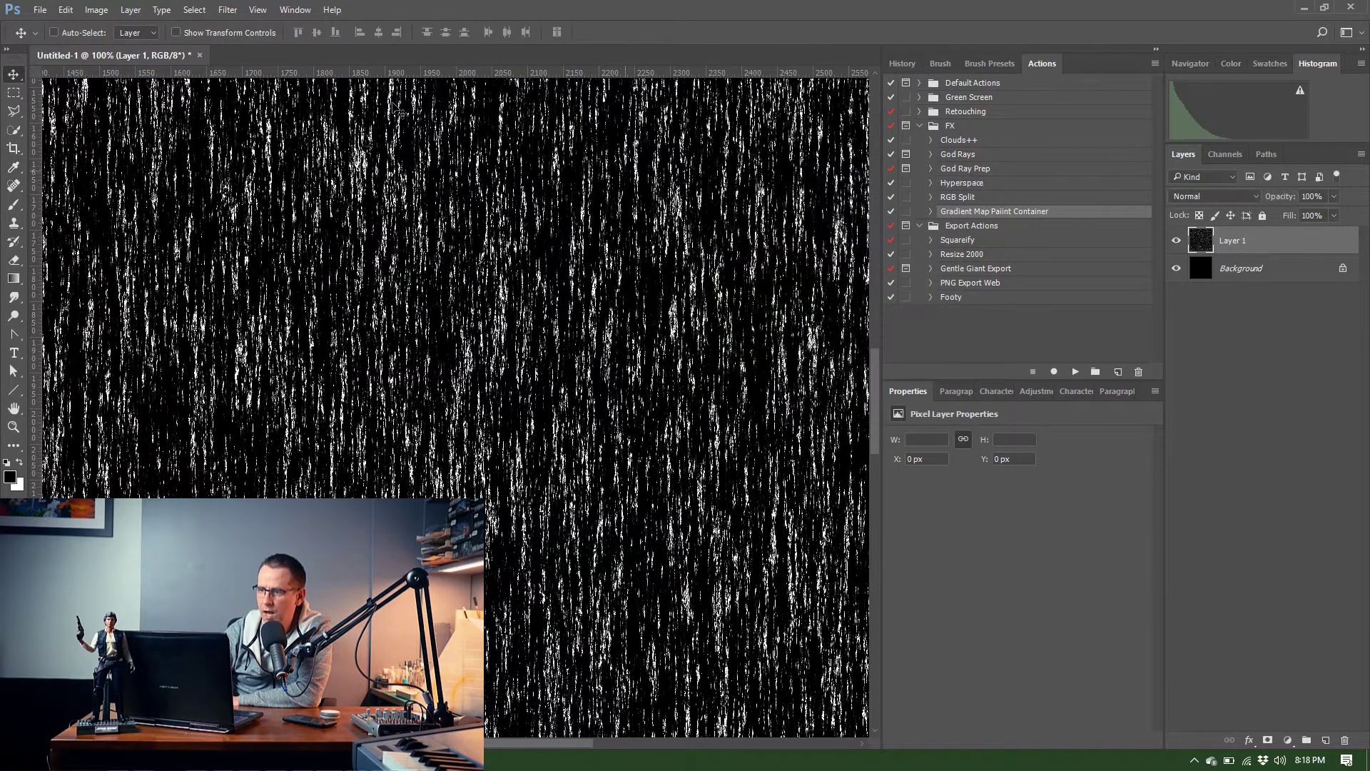
- Apply a 1.0 px Gaussian Blur to the streak layer
left_click(227, 9)
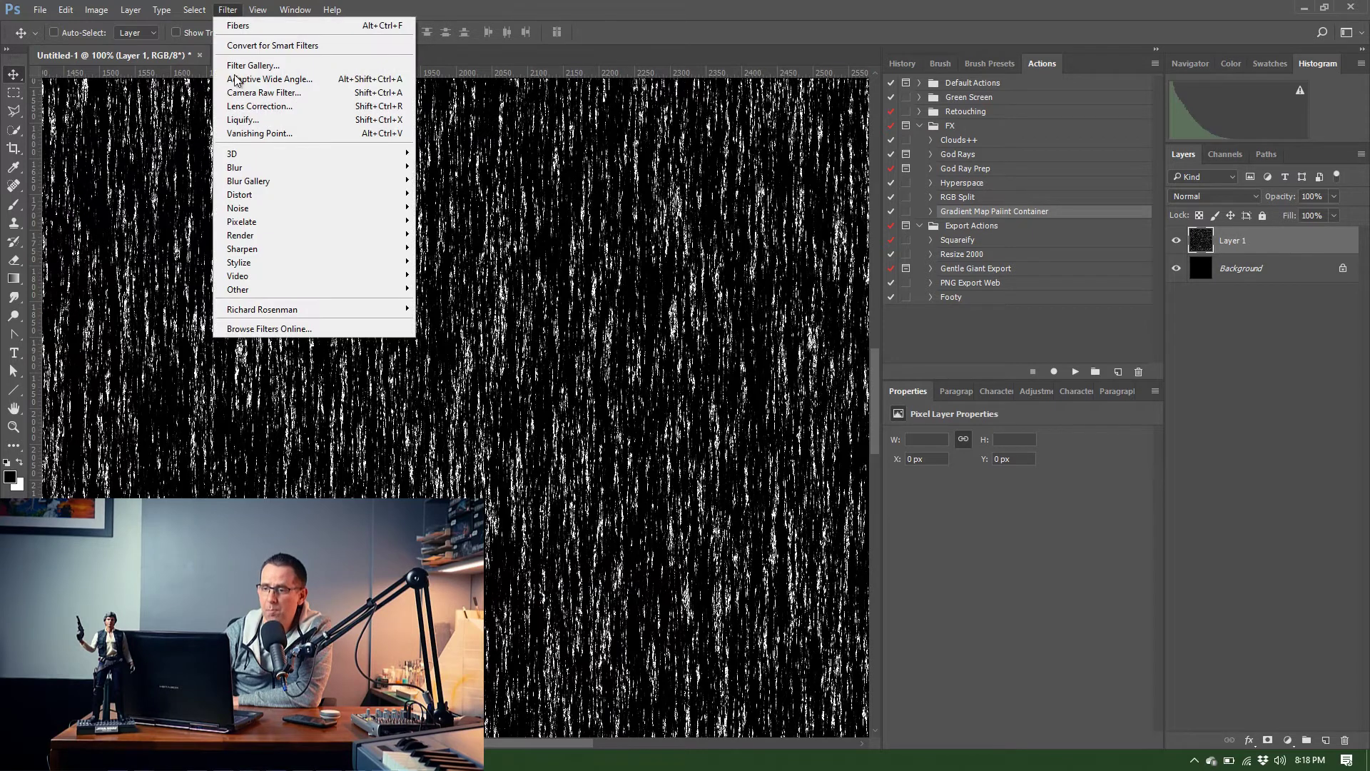
mouse_move(359, 170)
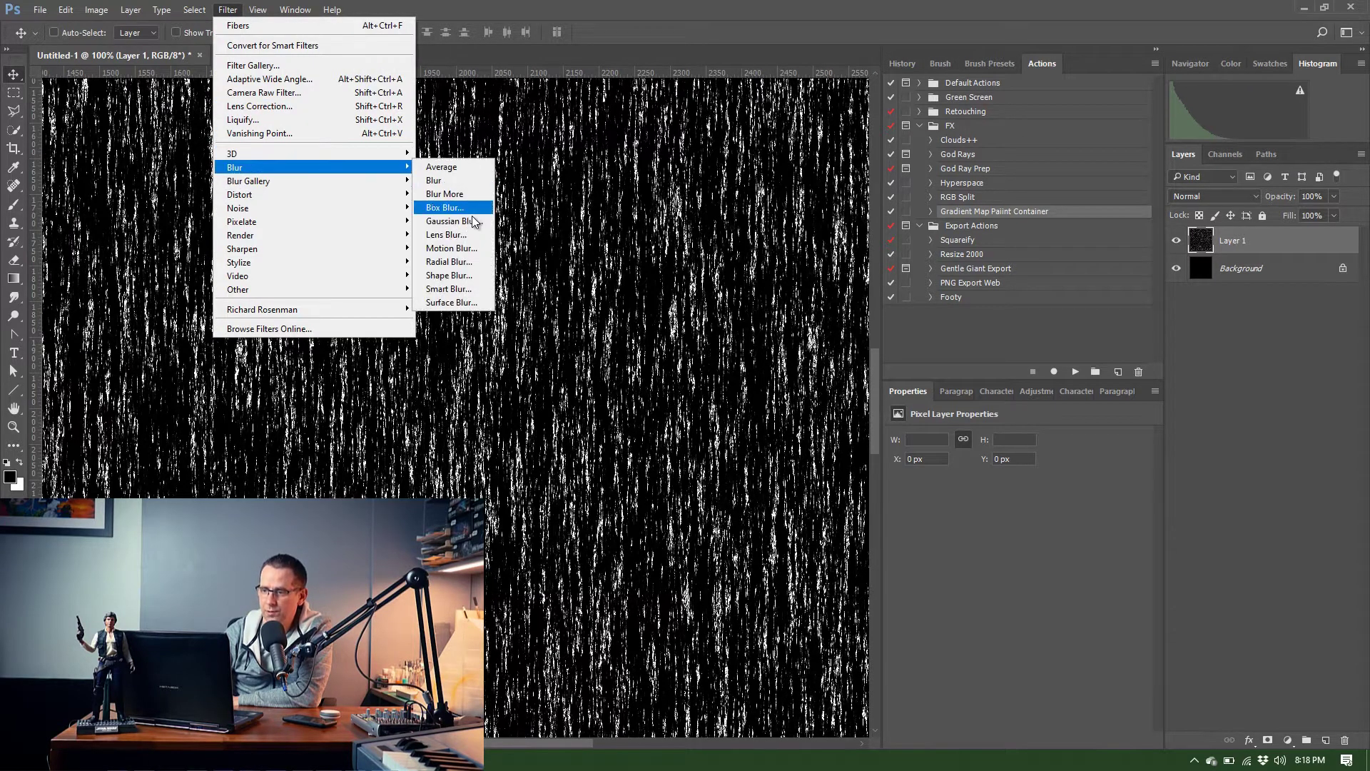
left_click(474, 222)
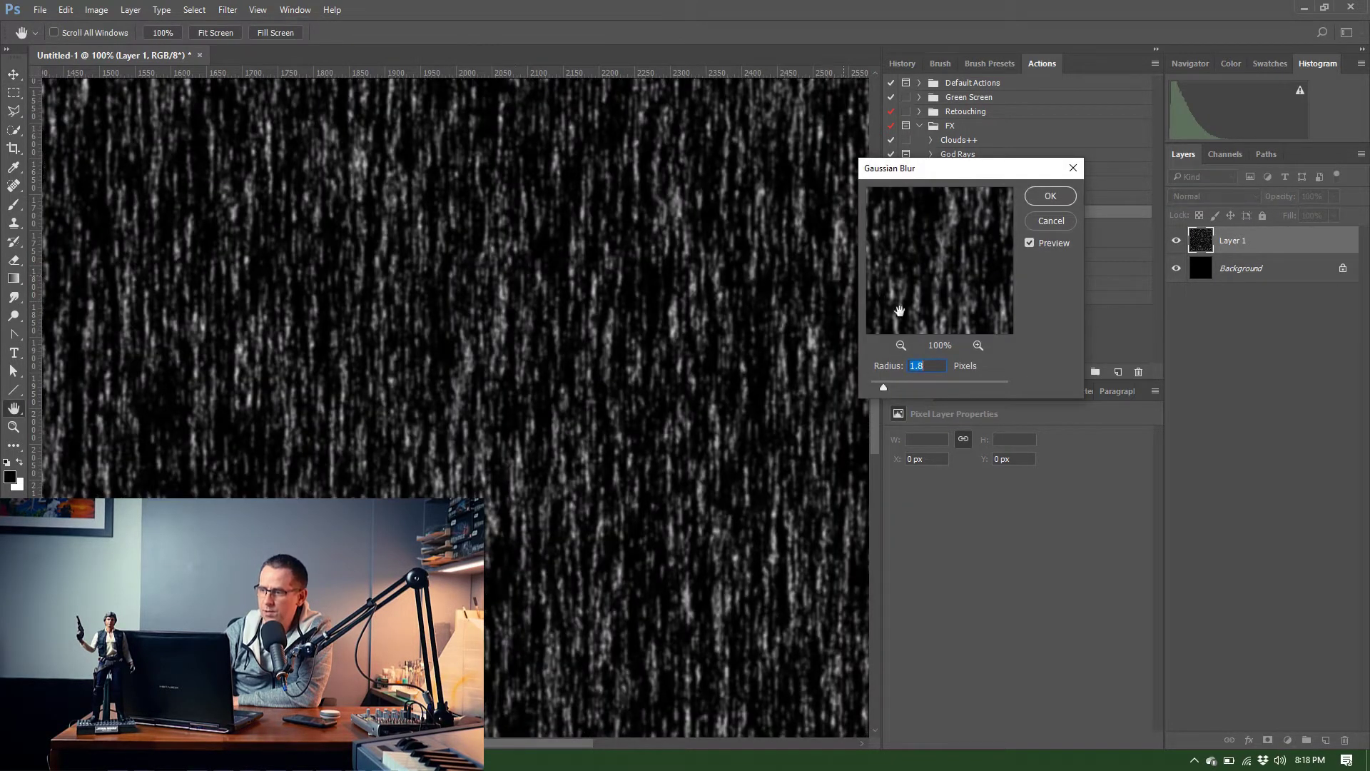
left_click_drag(883, 383, 875, 390)
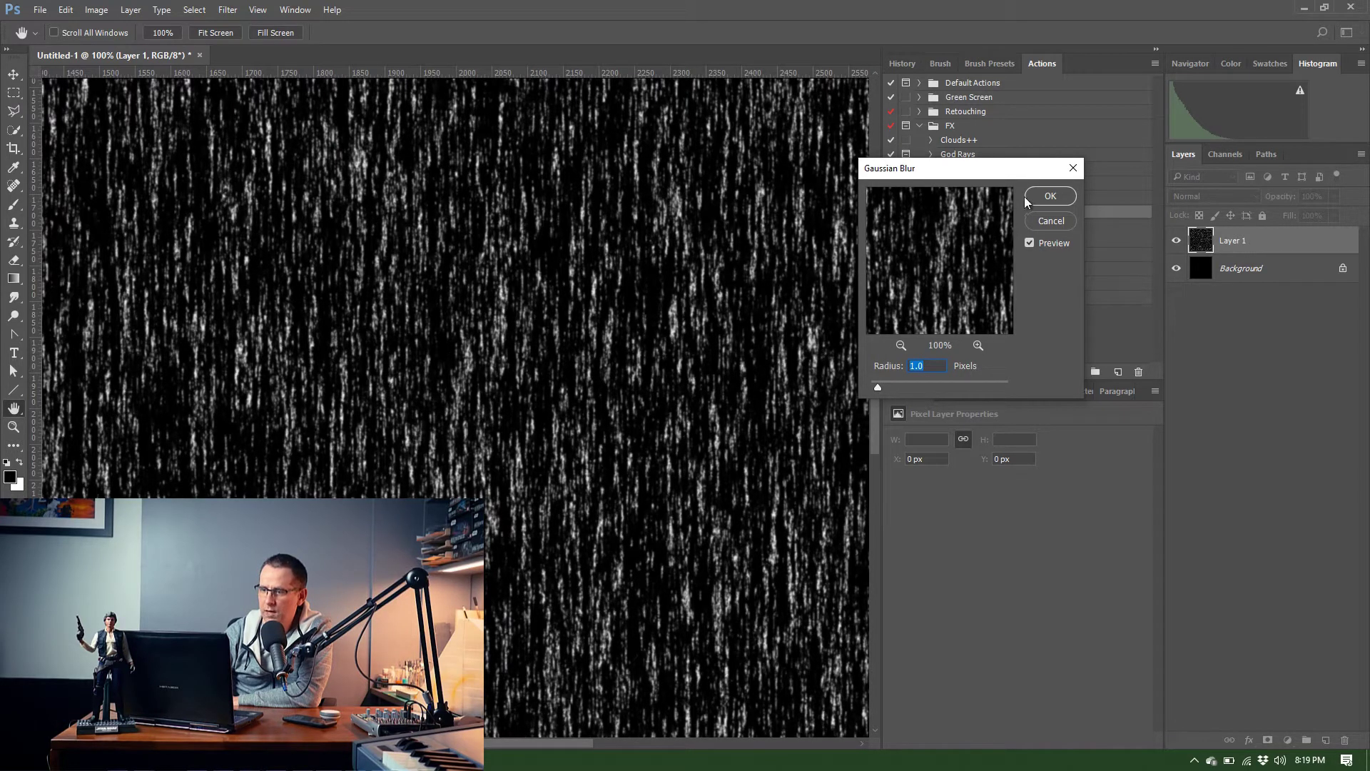
left_click(1049, 197)
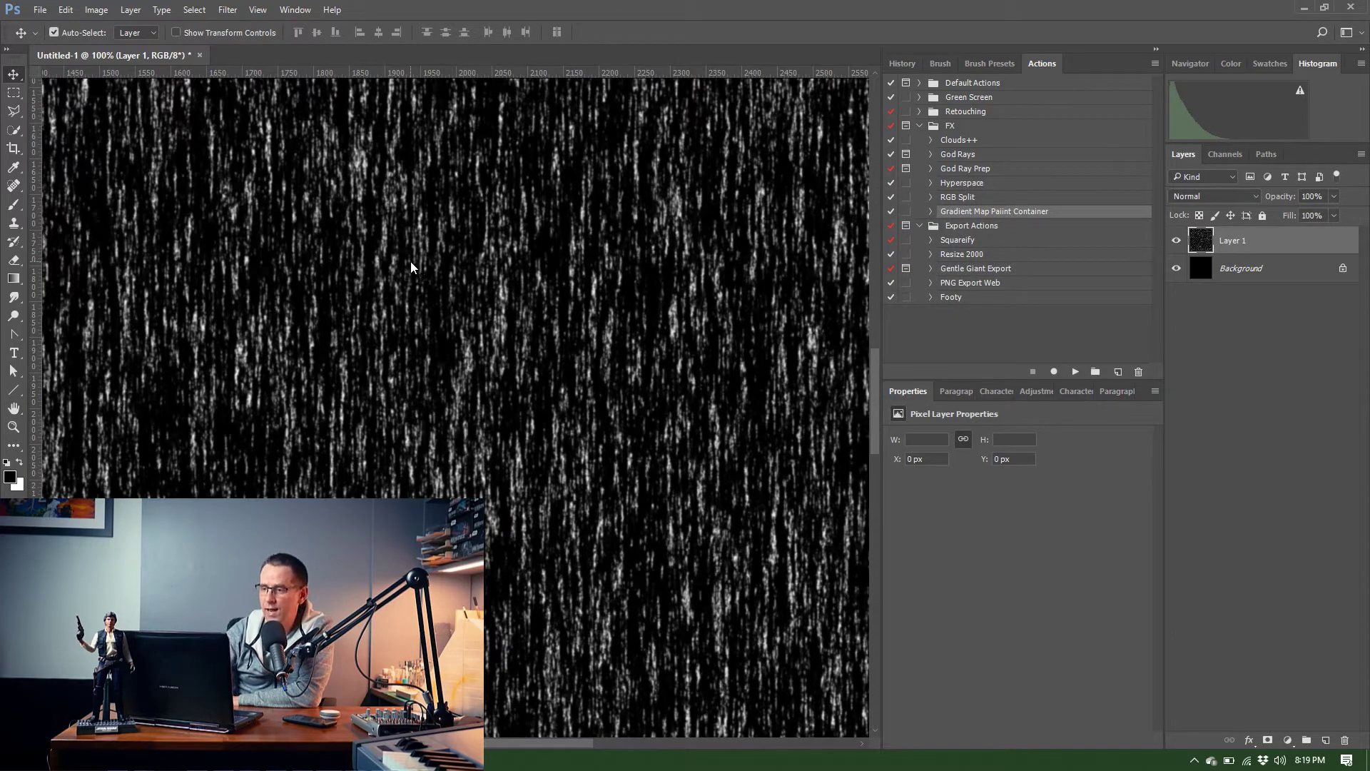
- Apply a second Levels pass with the white input point lowered to 215
key("ctrl+l")
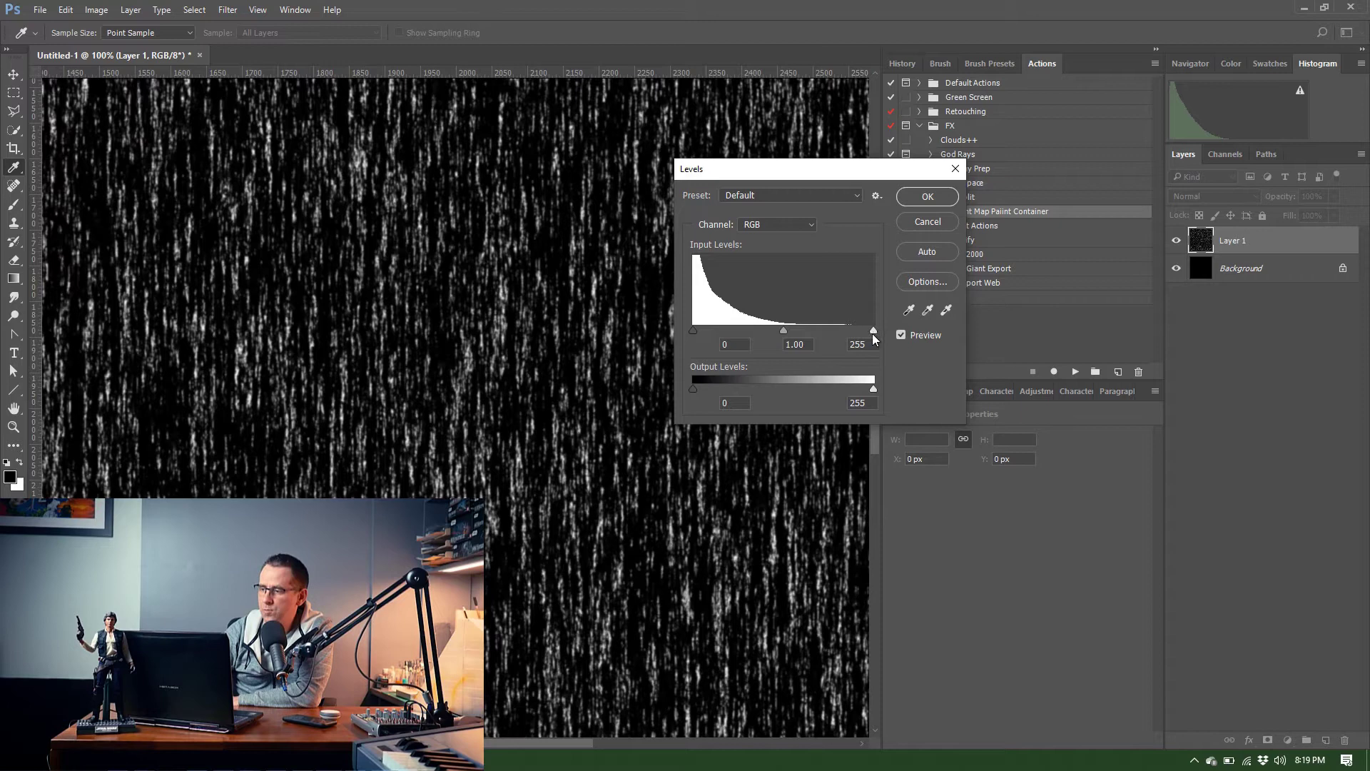
left_click_drag(875, 331, 845, 333)
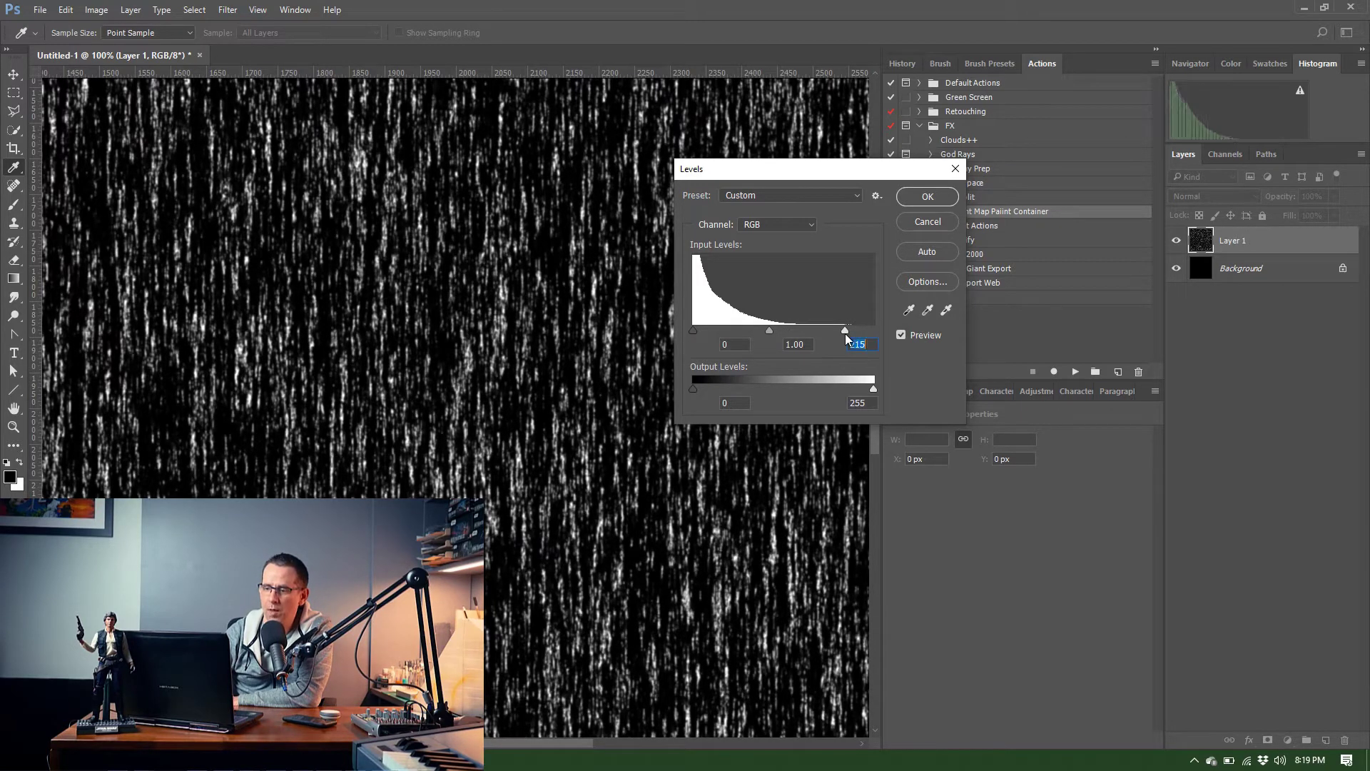
left_click(929, 194)
key("v")
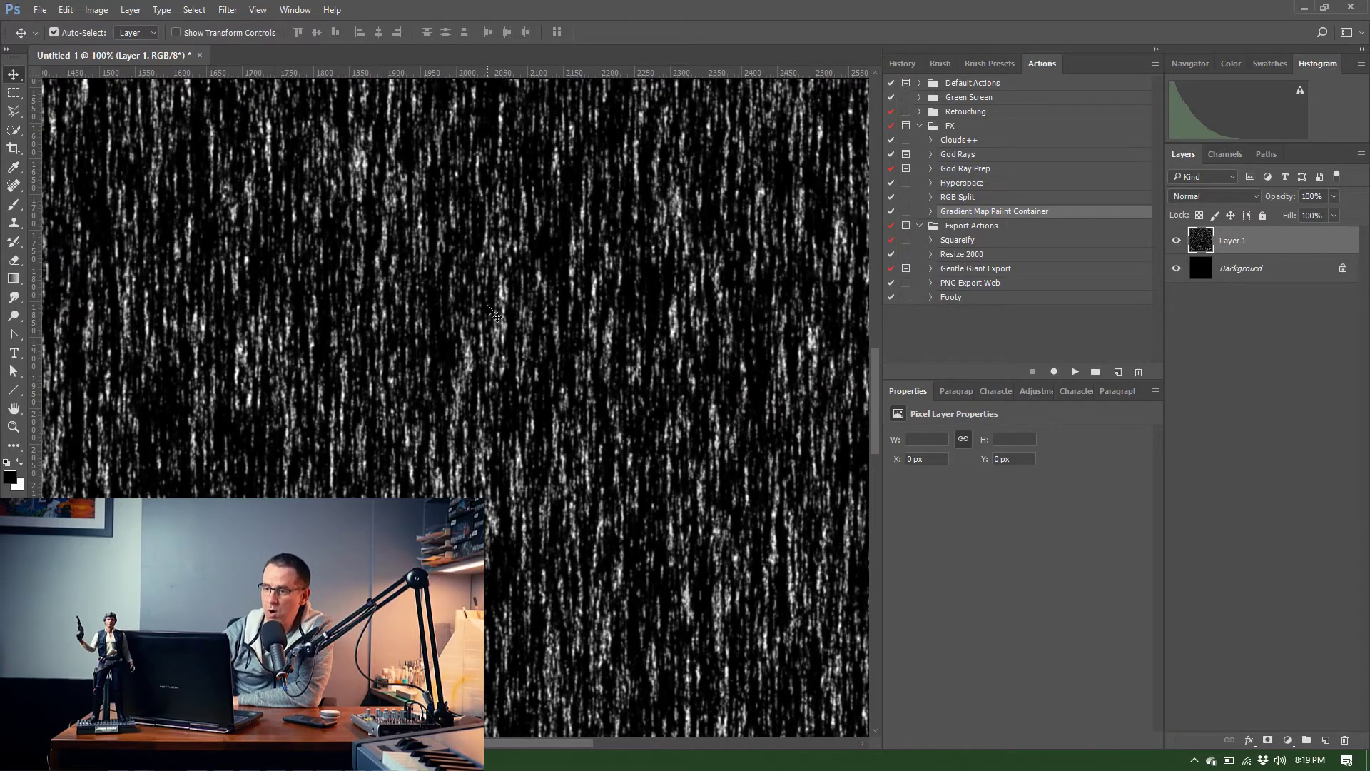
key("ctrl+minus")
key("ctrl+minus")
key("ctrl+minus")
key("ctrl+minus")
key("ctrl+minus")
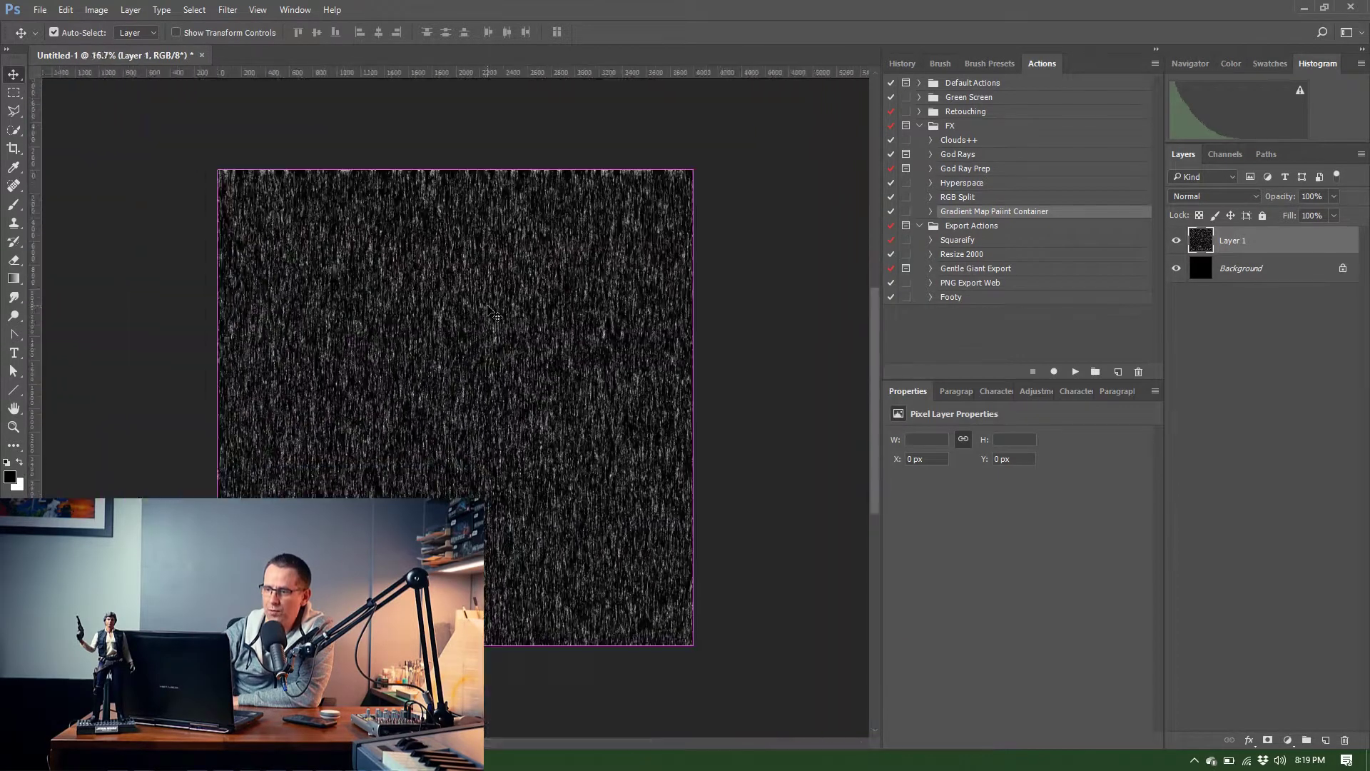
- Fade the canvas top to black with a short Foreground to Transparent gradient
key("ctrl")
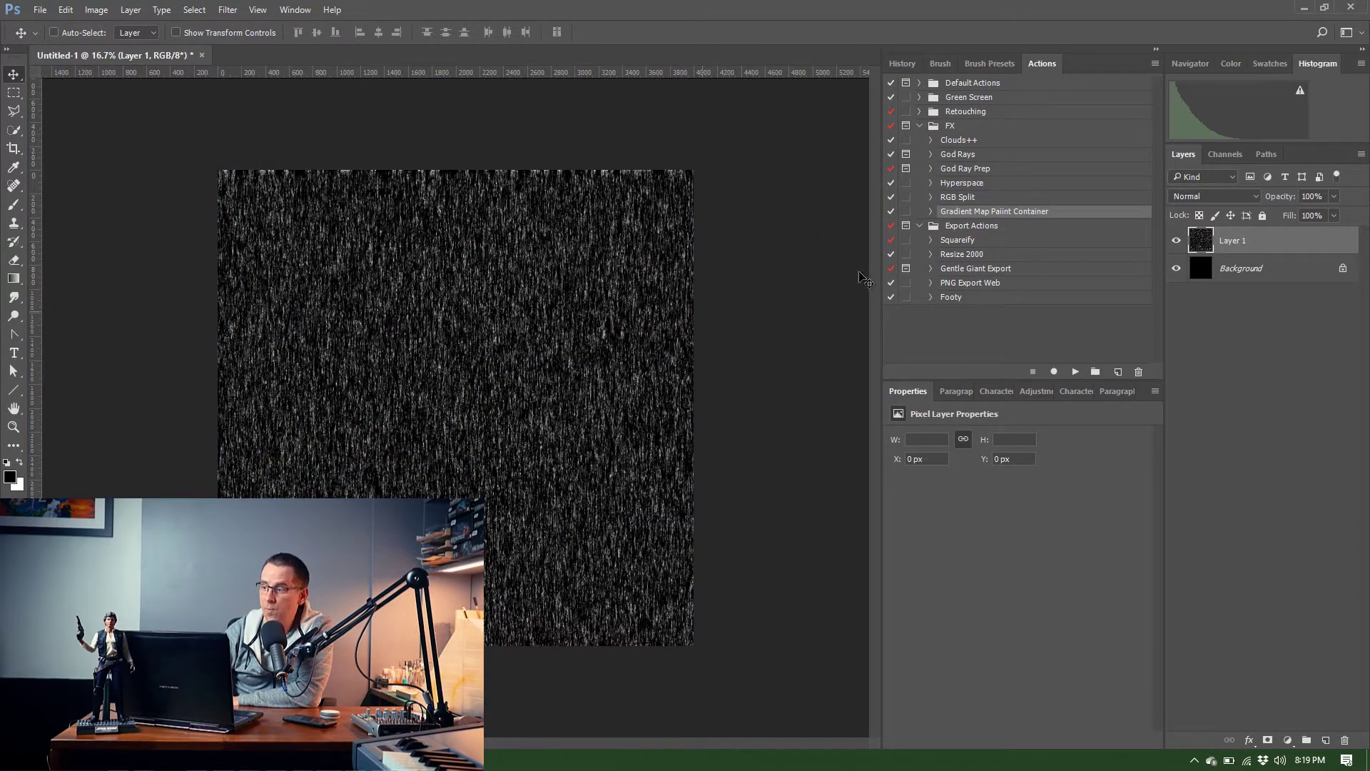
left_click(13, 280)
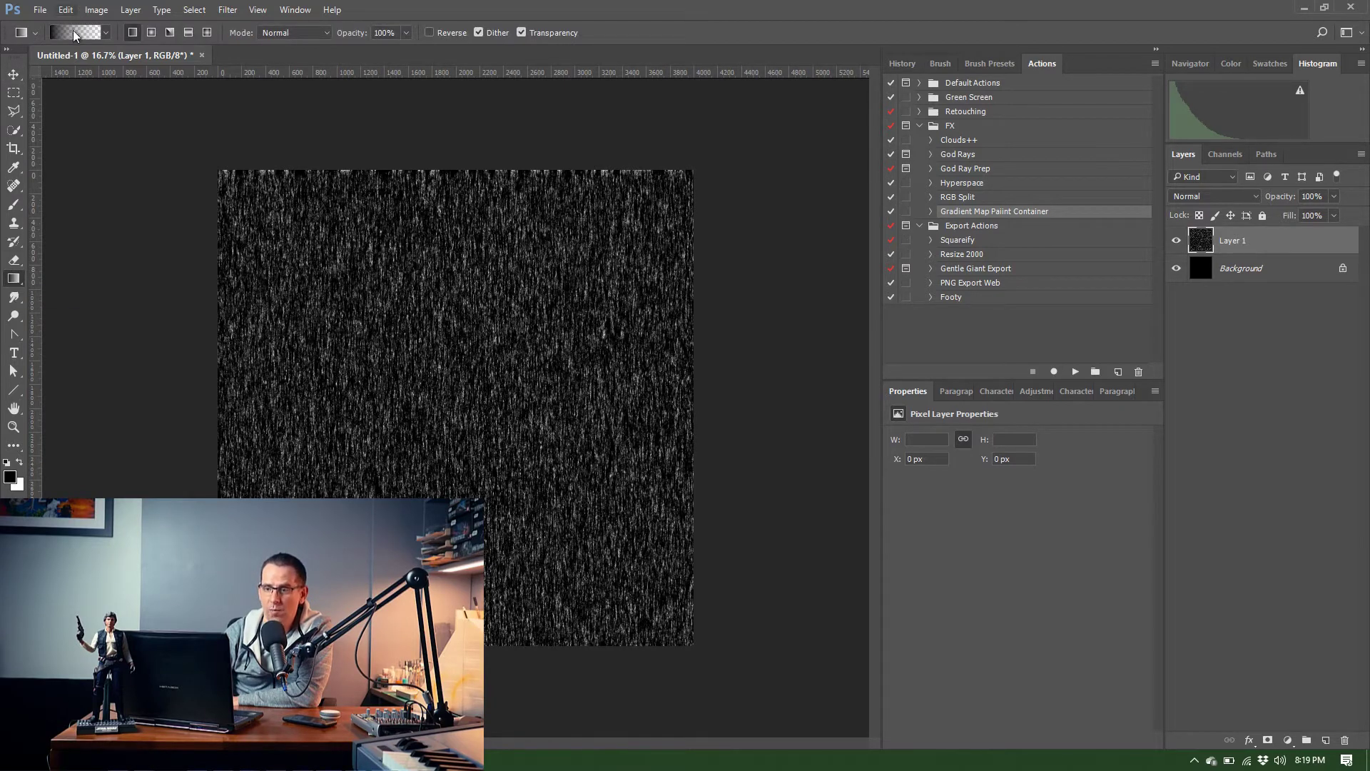
left_click(74, 35)
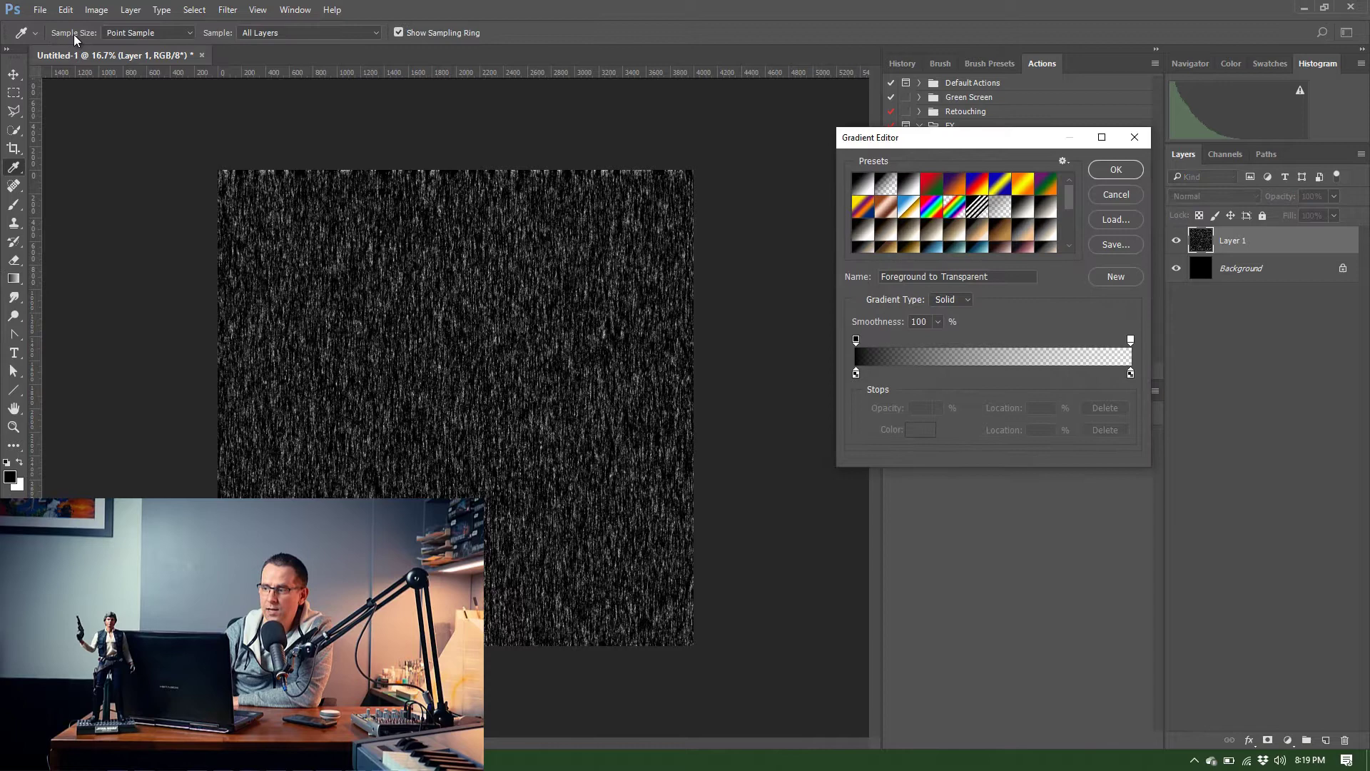
left_click_drag(977, 138, 616, 105)
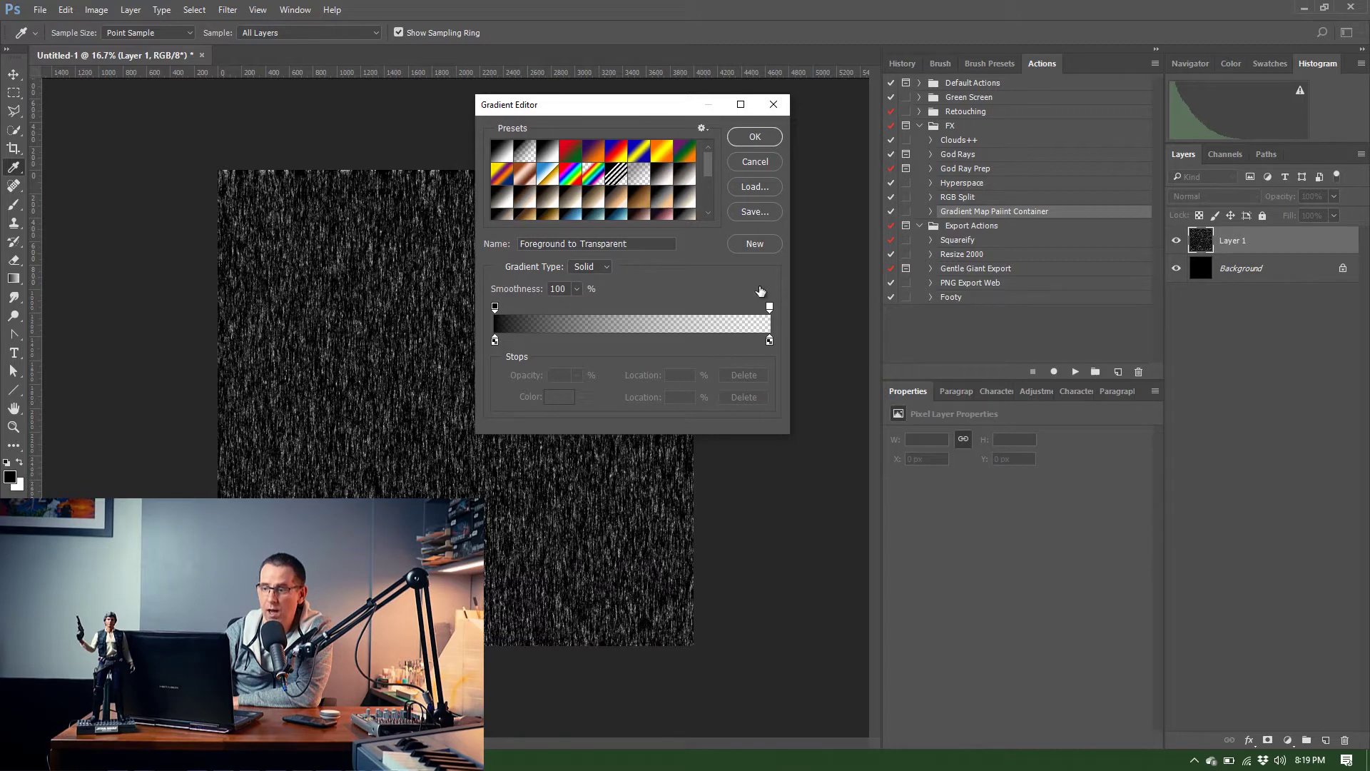
left_click(755, 138)
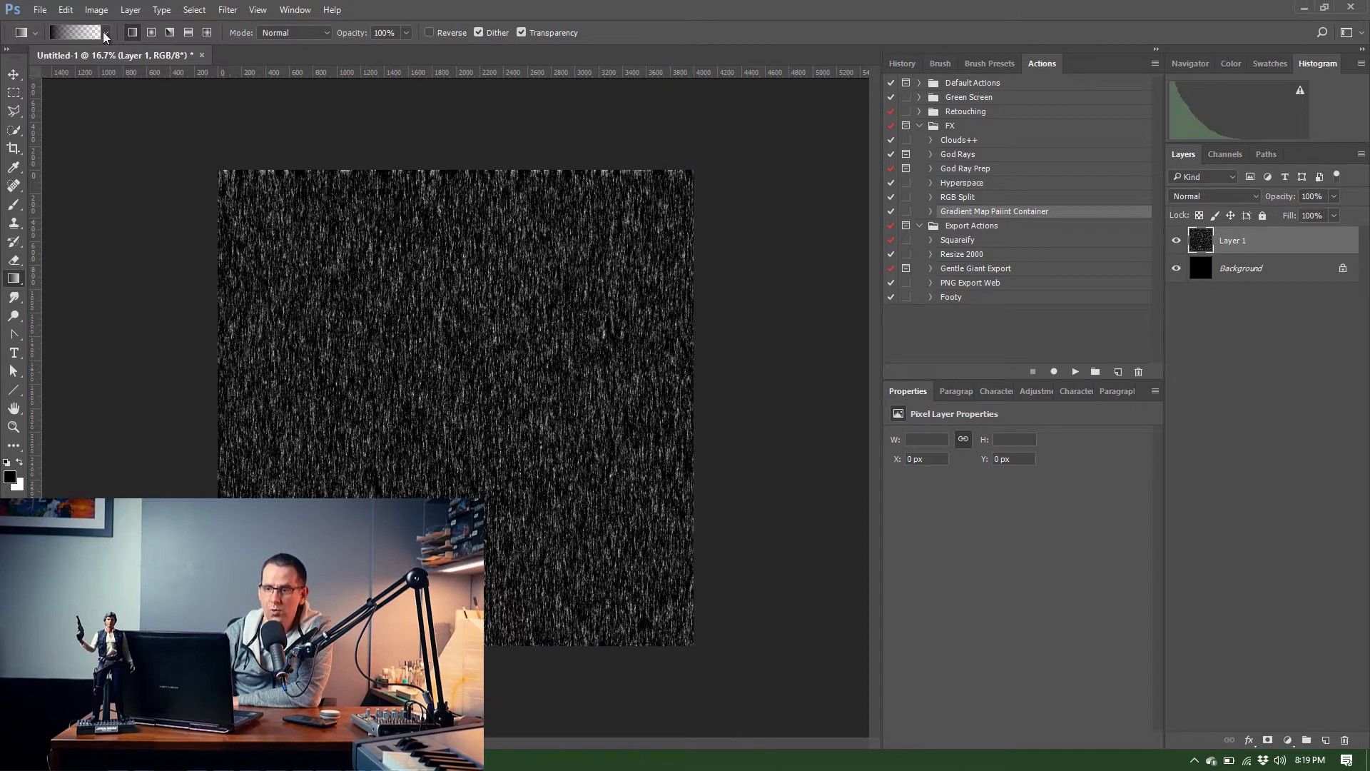
left_click(104, 32)
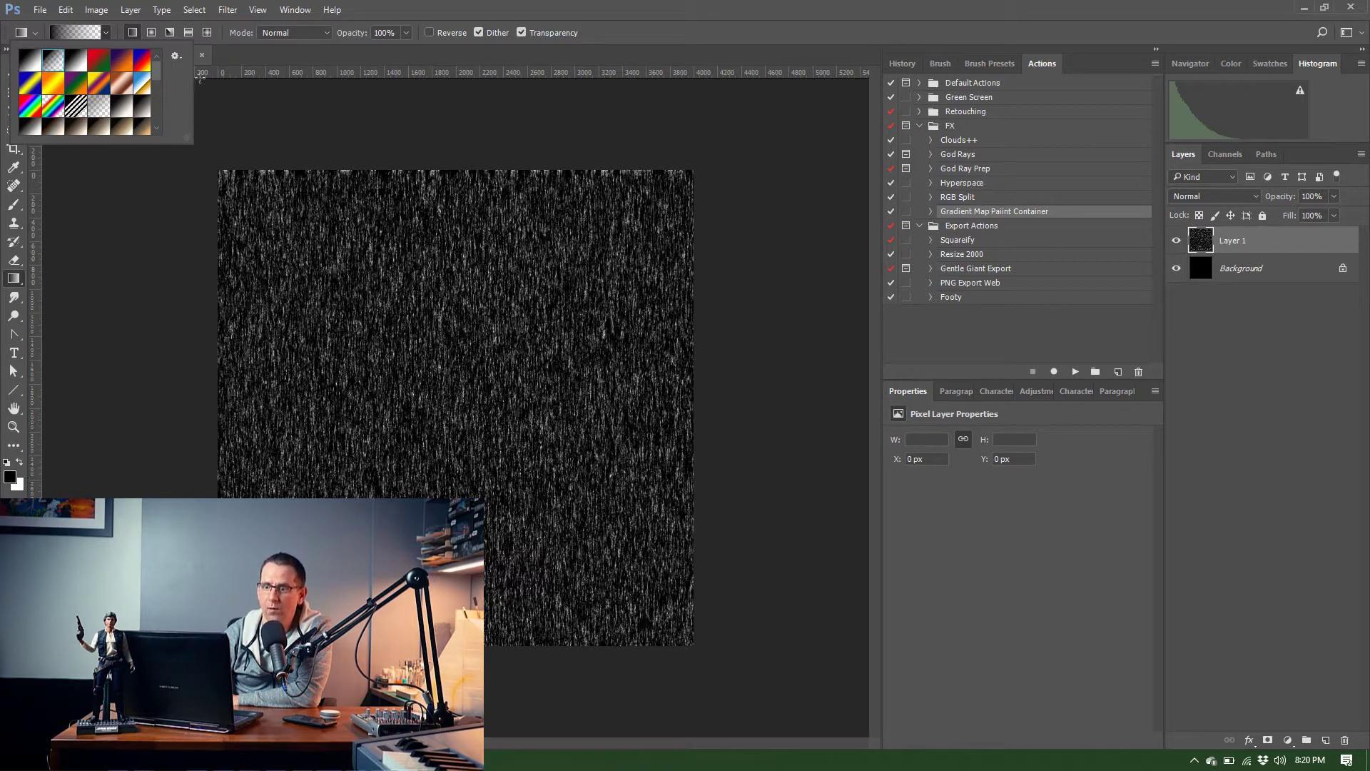
left_click(339, 127)
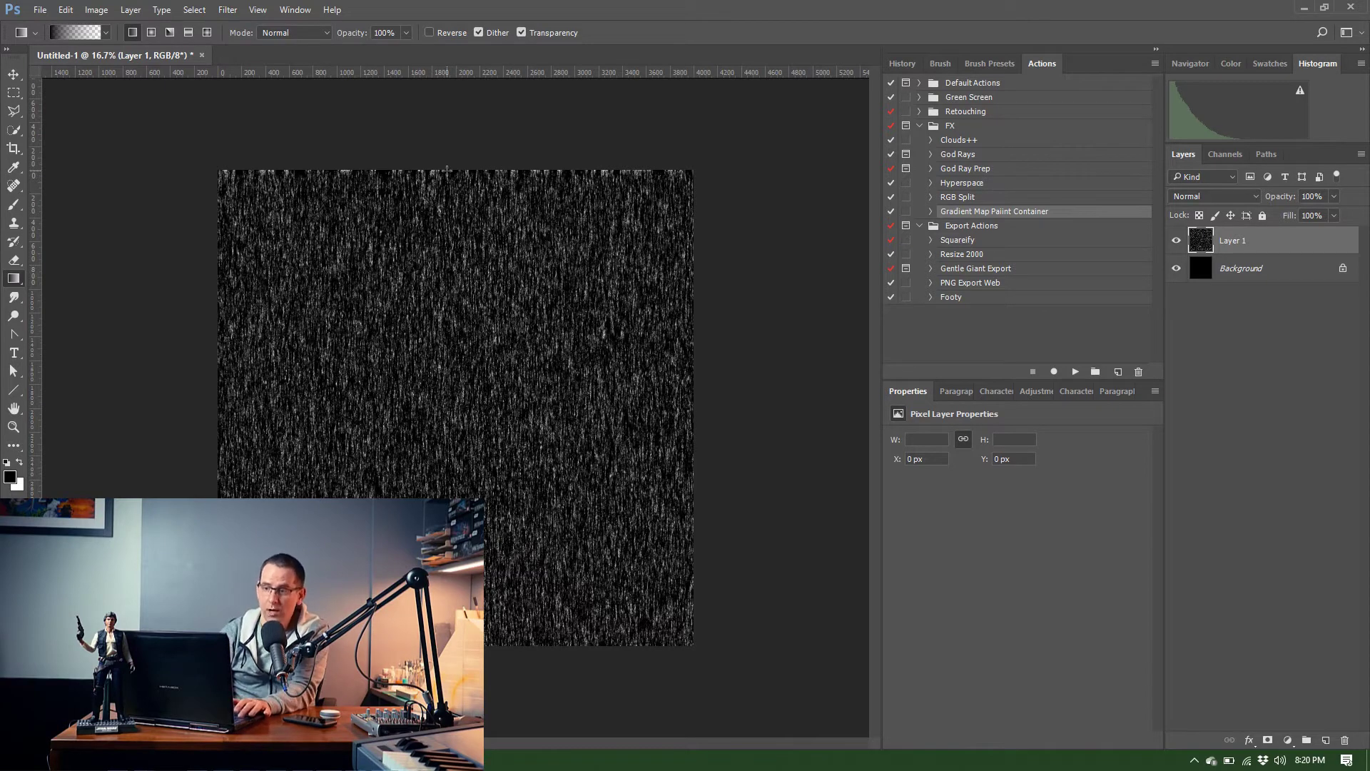
left_click_drag(447, 170, 451, 220)
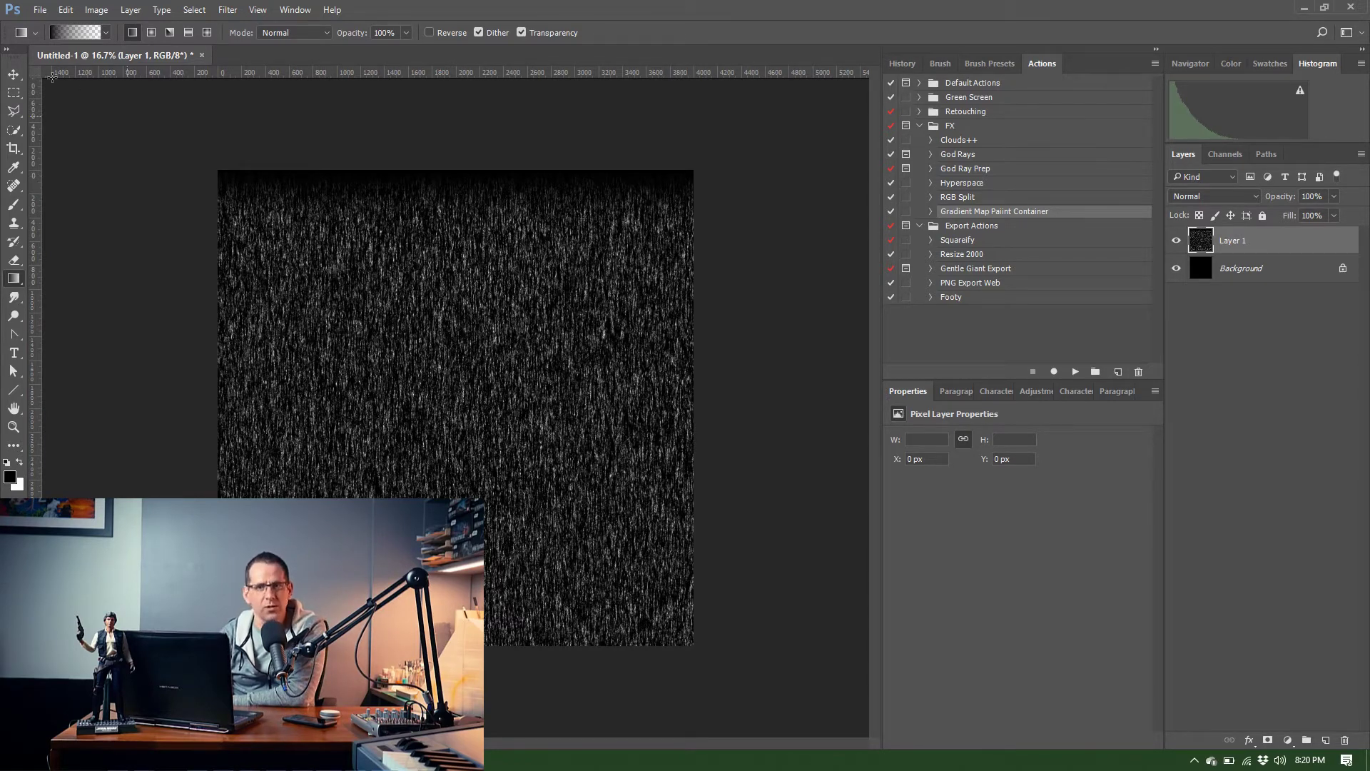
left_click(14, 74)
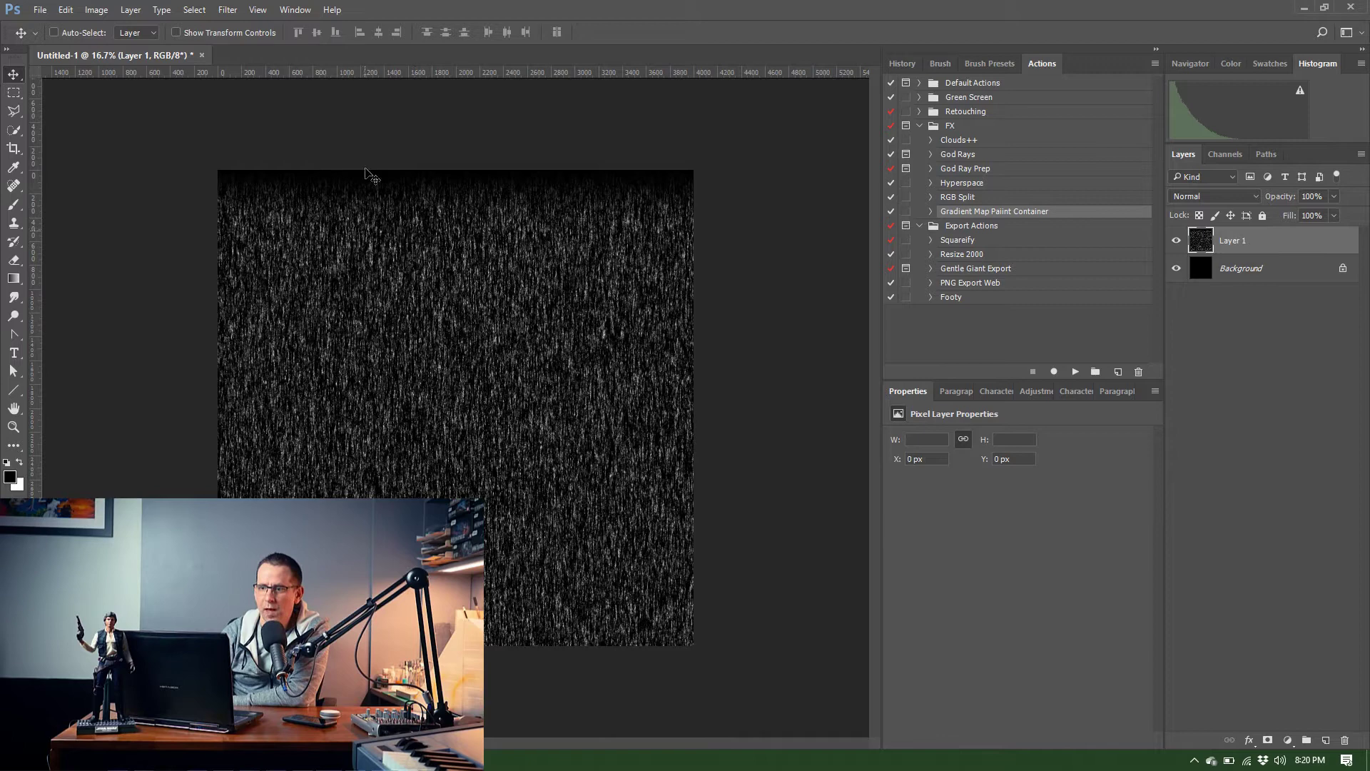
left_click(229, 12)
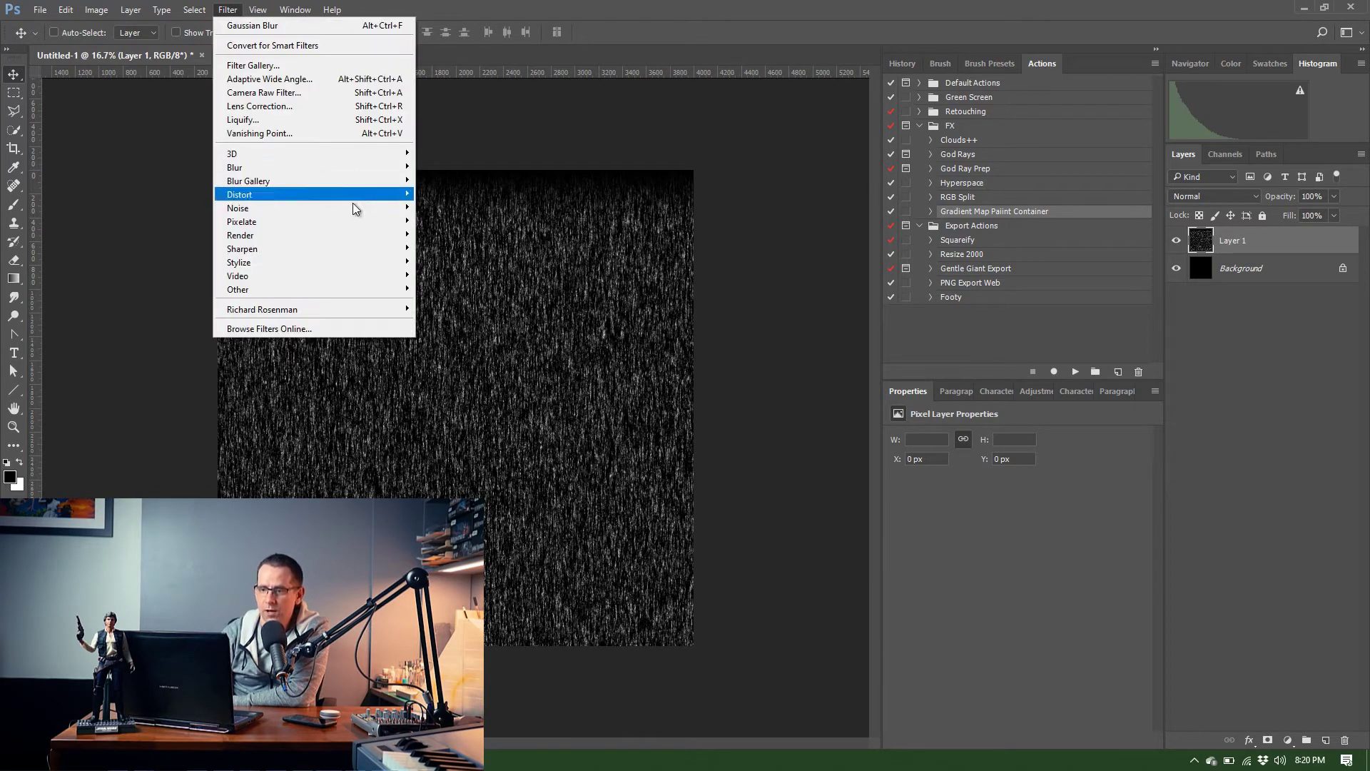
mouse_move(360, 199)
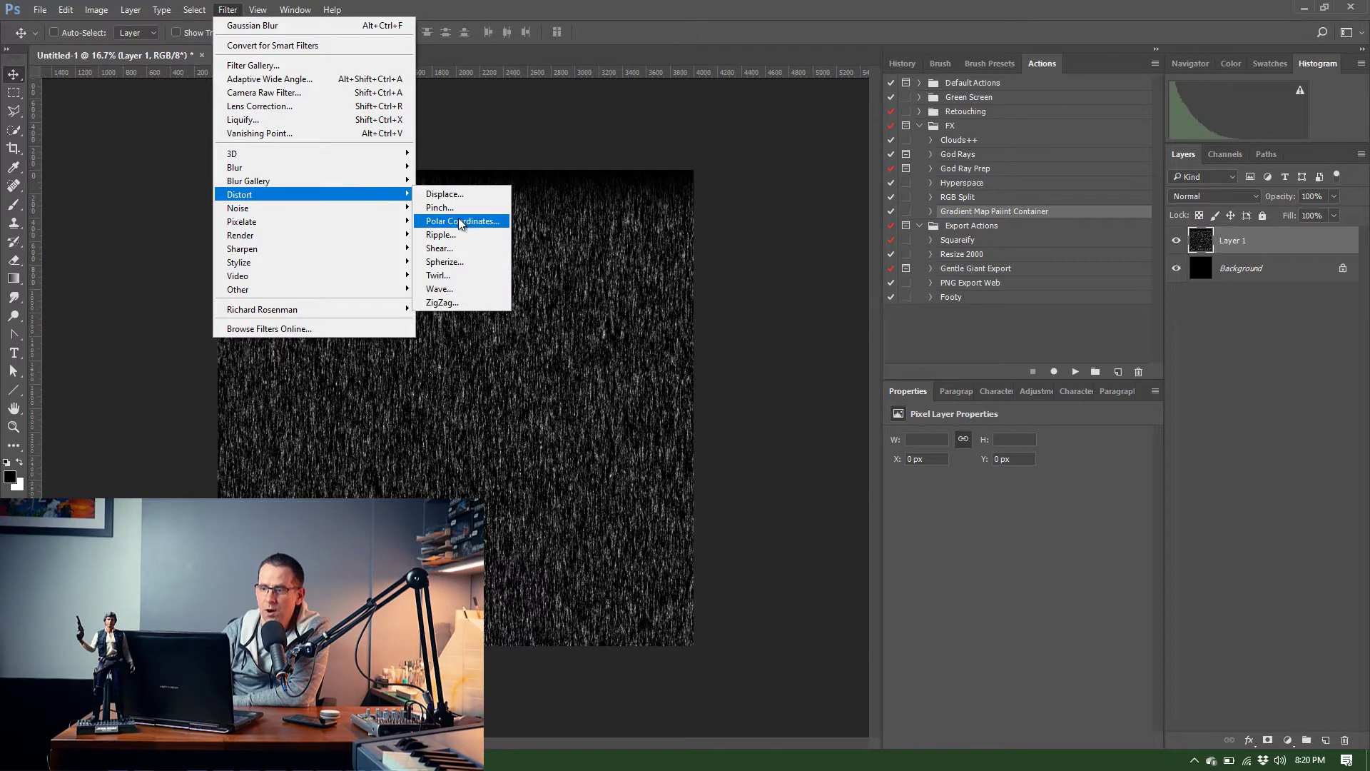
left_click(460, 221)
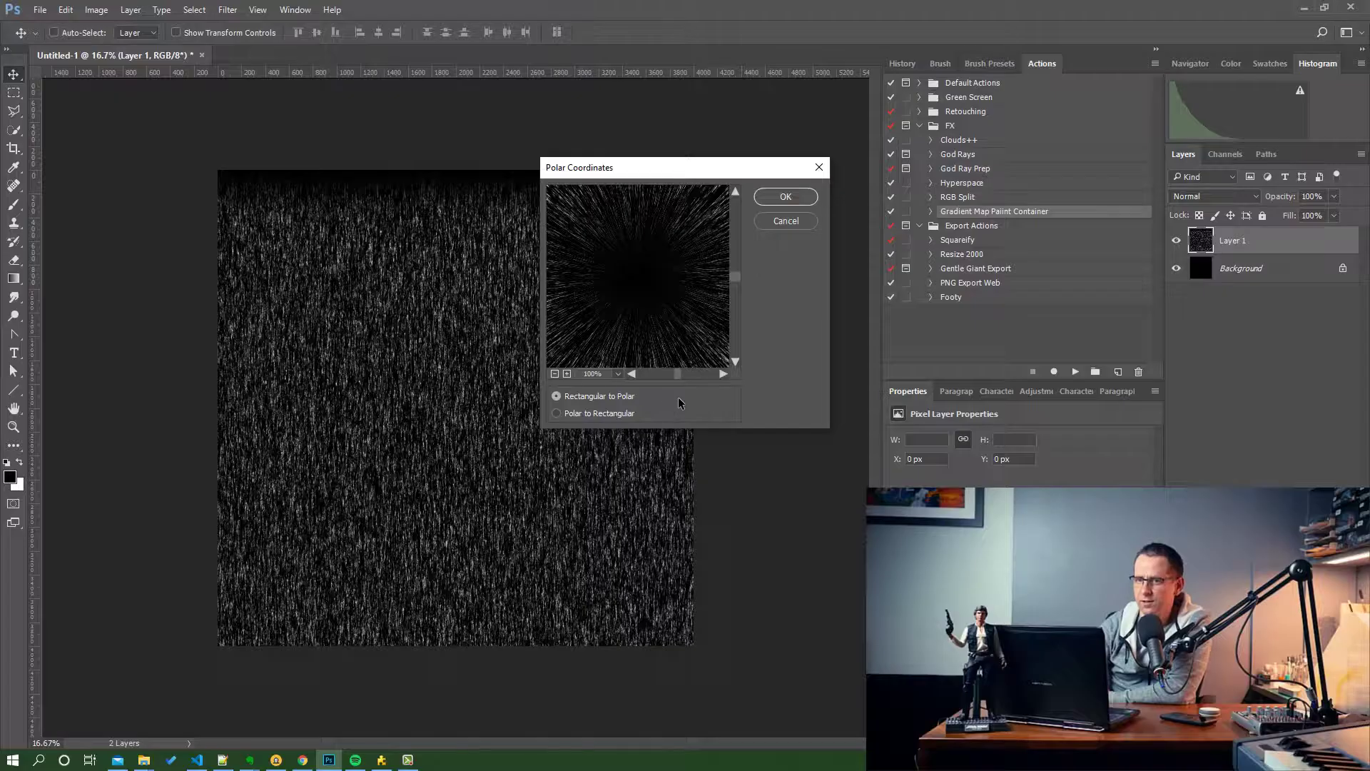
left_click(785, 197)
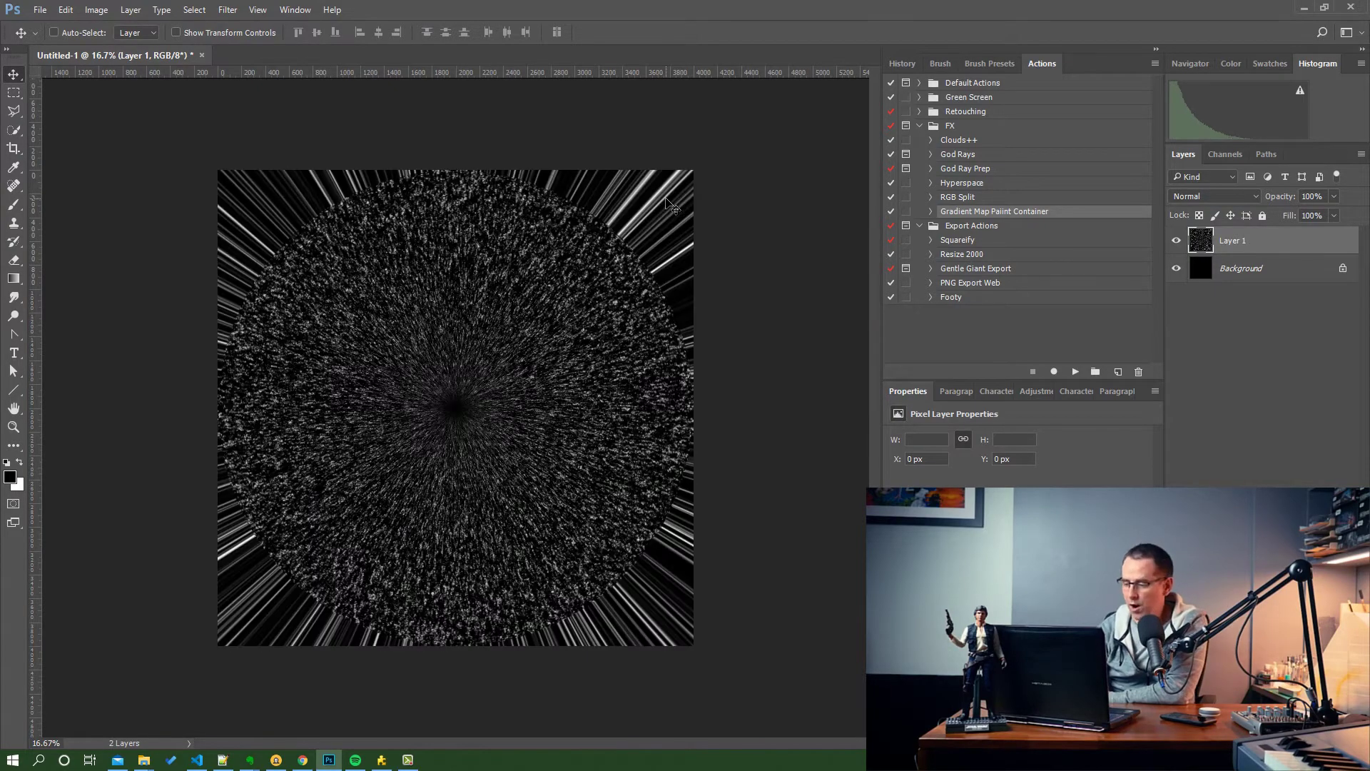
key("ctrl+plus")
key("ctrl+plus")
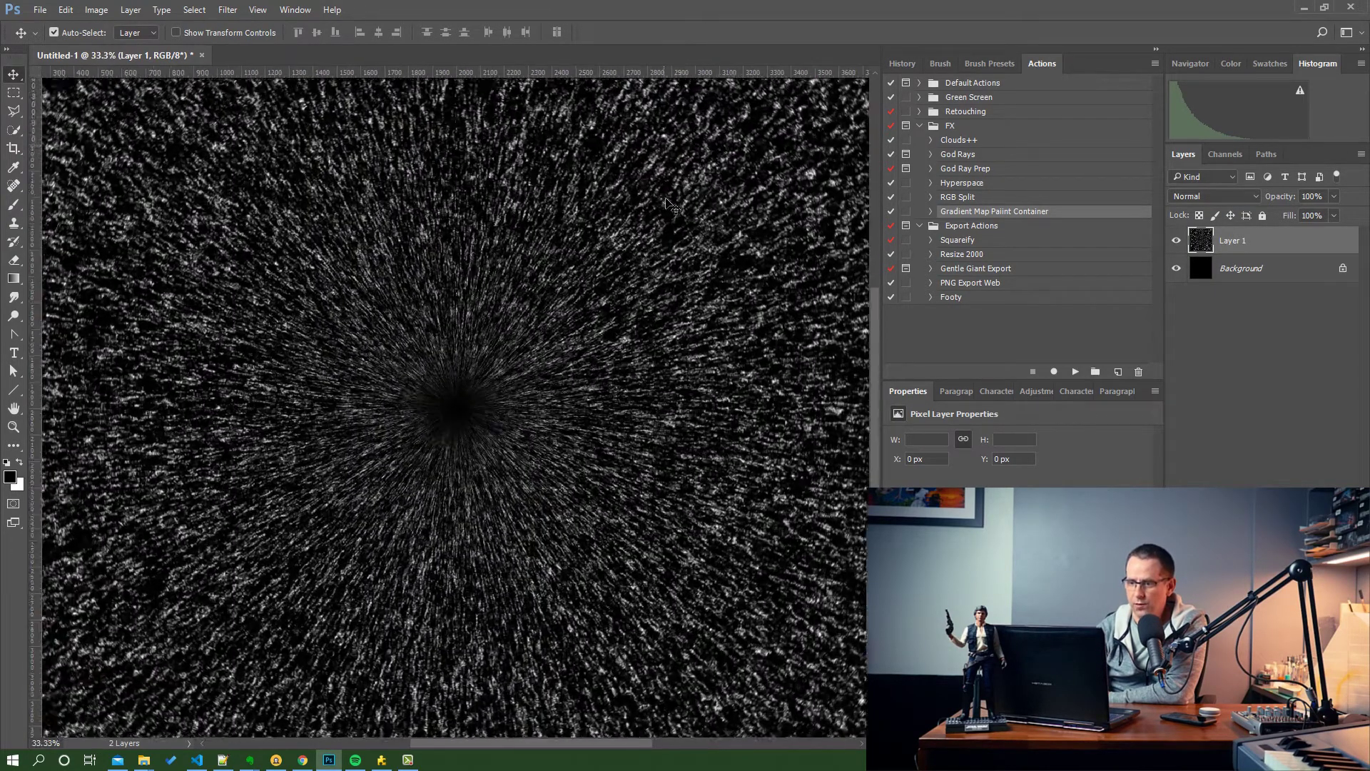
key("ctrl+plus")
key("ctrl+plus")
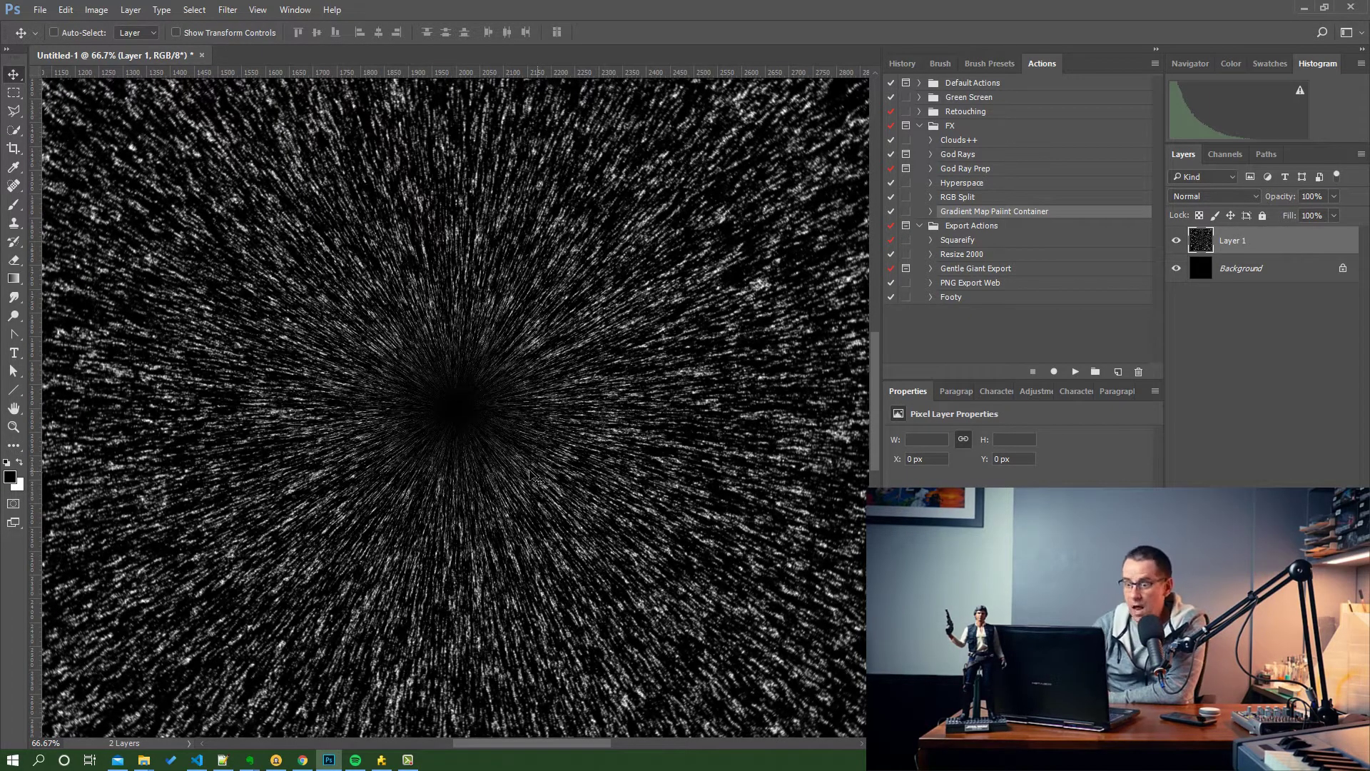
- Apply a Zoom-method Radial Blur at Amount 38 to Layer 1
left_click(230, 10)
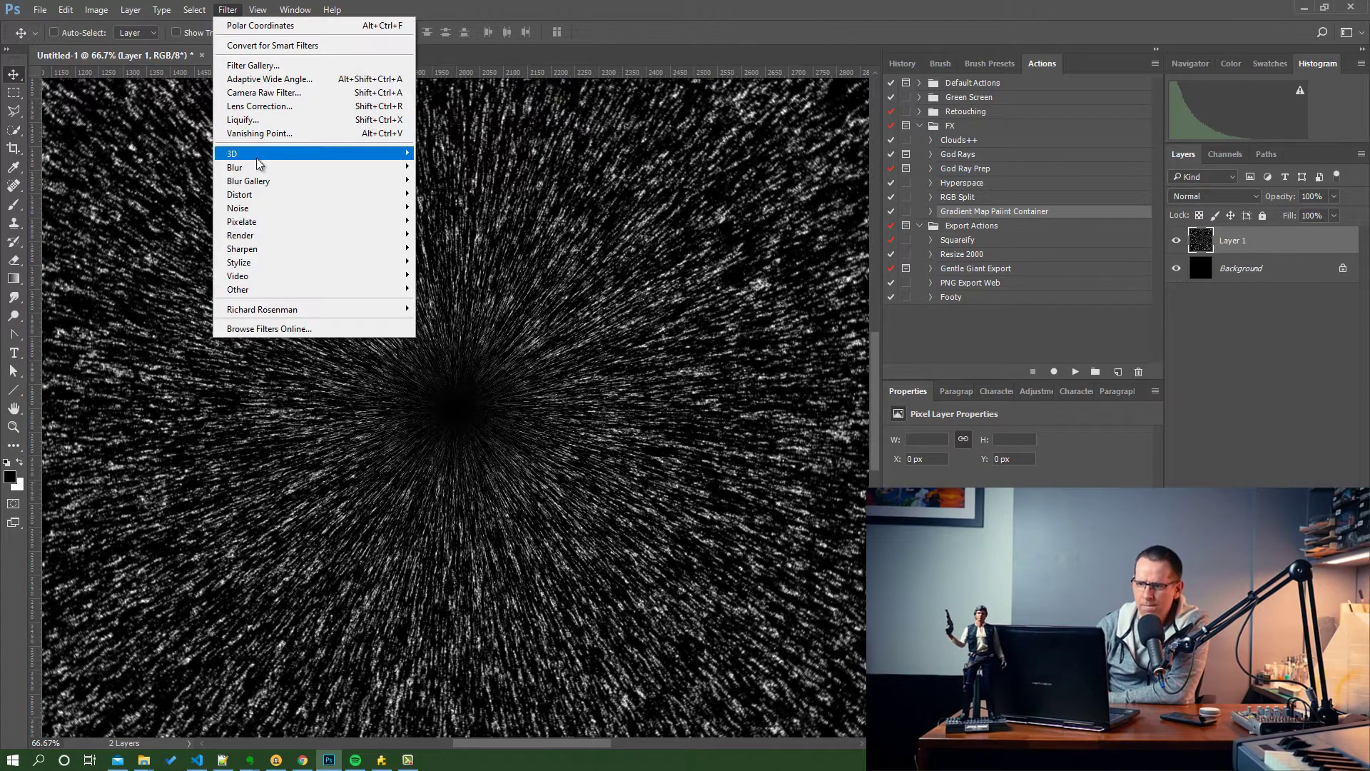
mouse_move(289, 166)
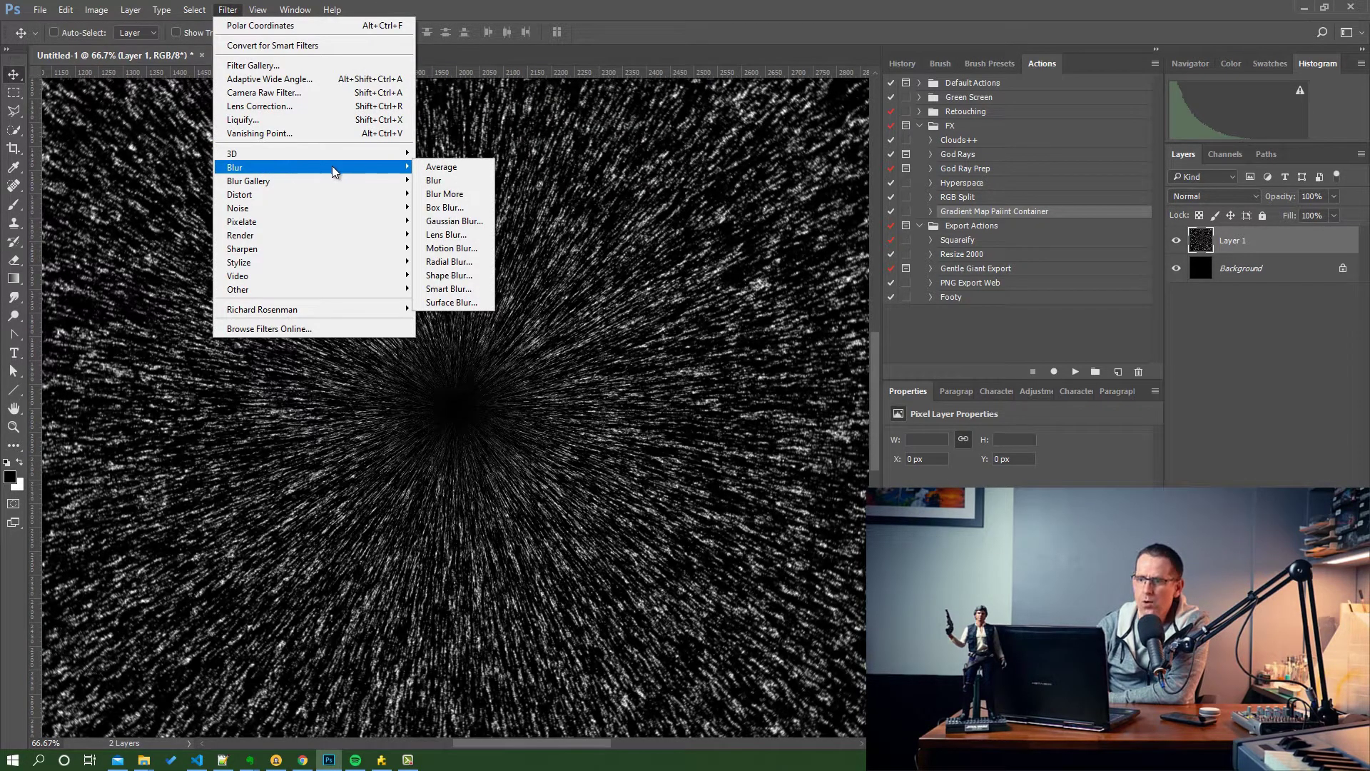
left_click(457, 261)
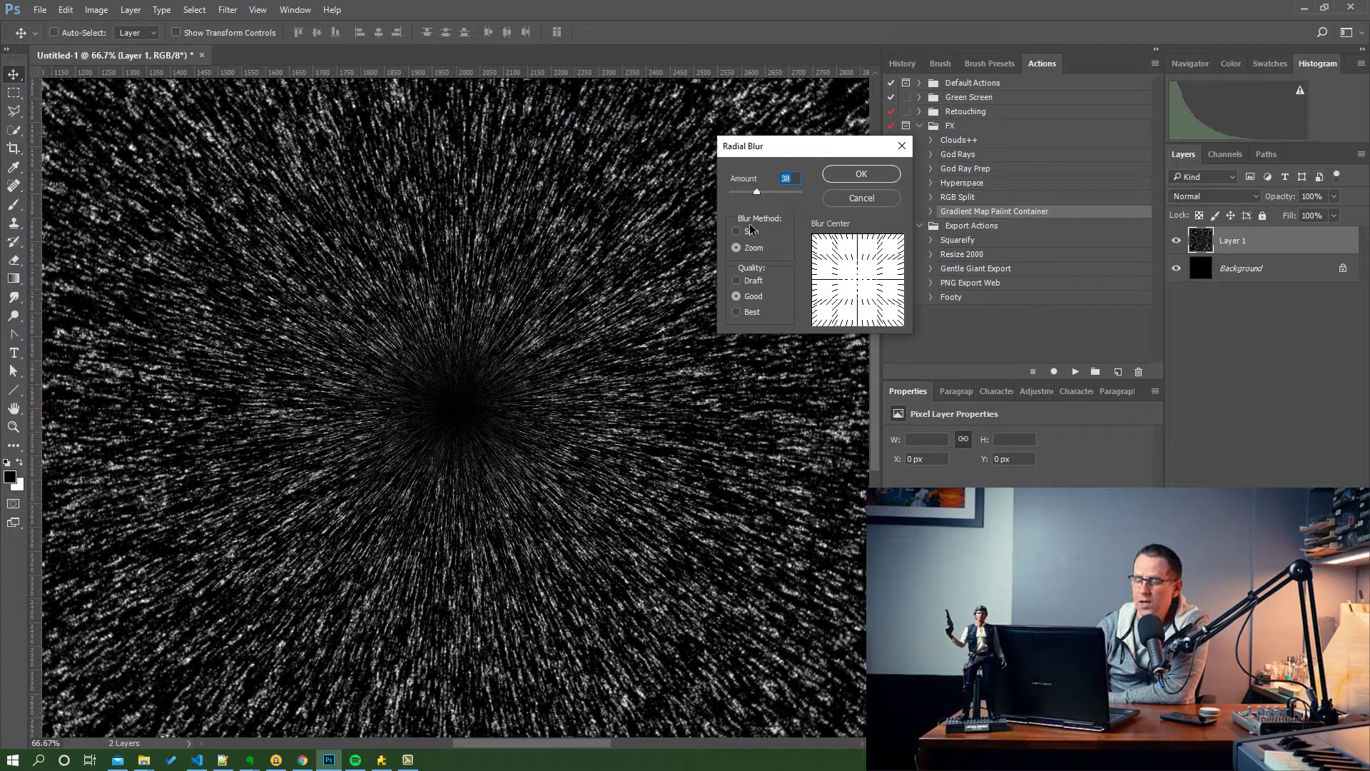
left_click(875, 177)
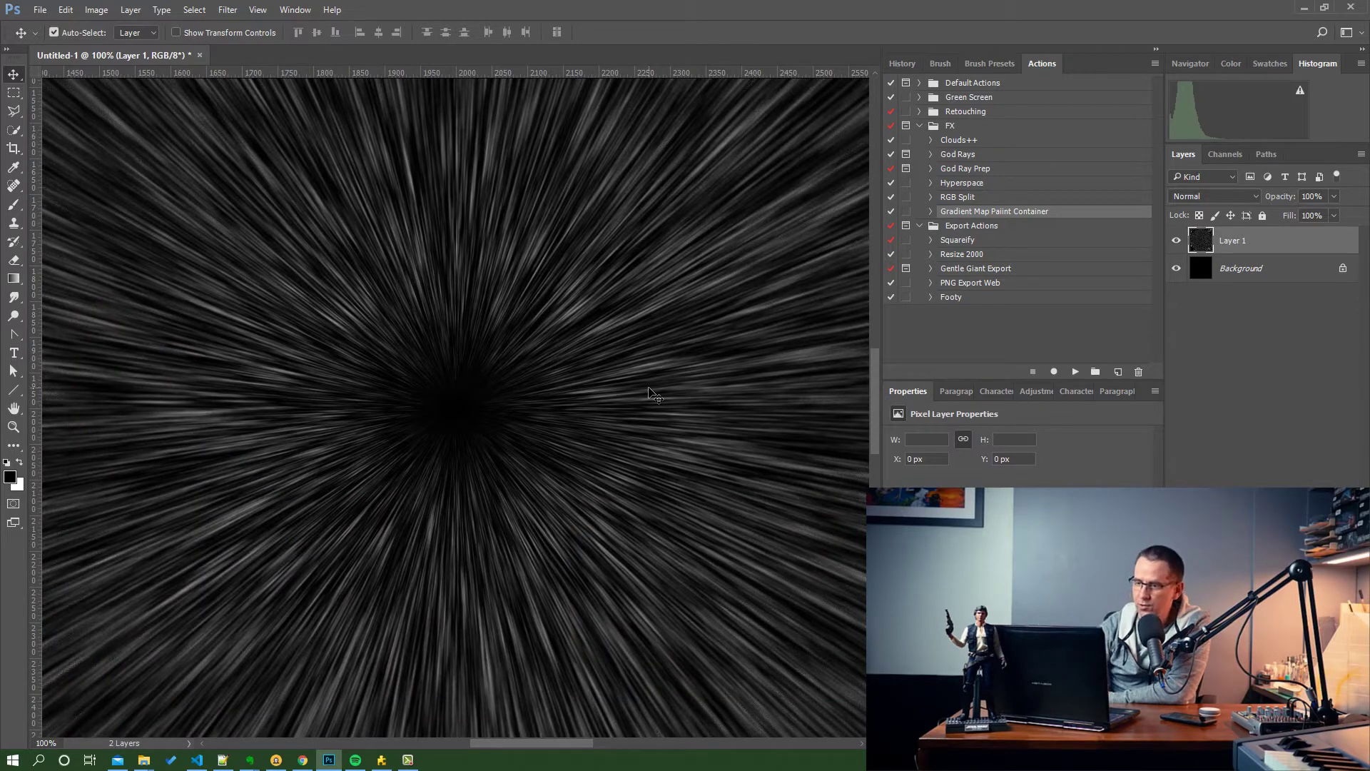
- Apply Levels at input 0, 0.61 and 120 to brighten the radial streaks
key("ctrl+l")
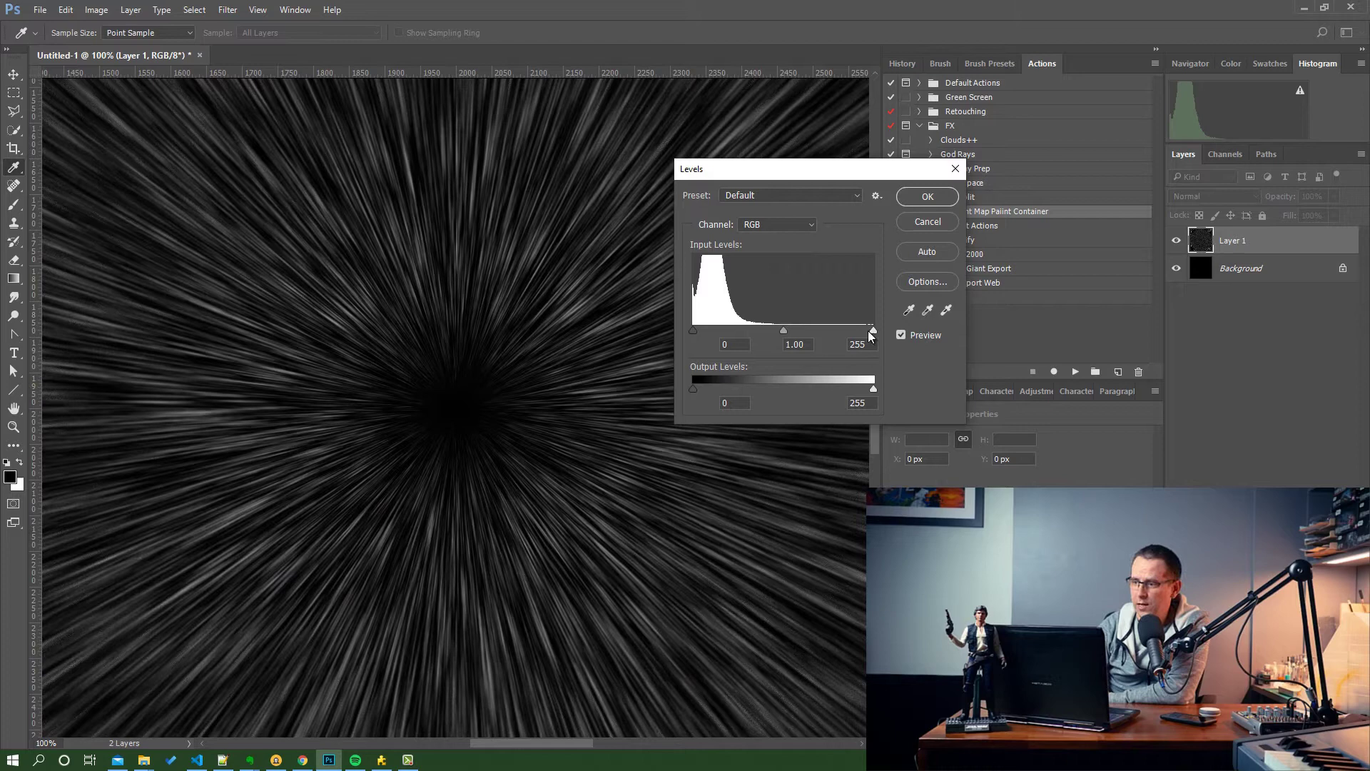
mouse_move(785, 328)
left_mouse_down()
mouse_move(760, 332)
mouse_move(779, 332)
left_mouse_up()
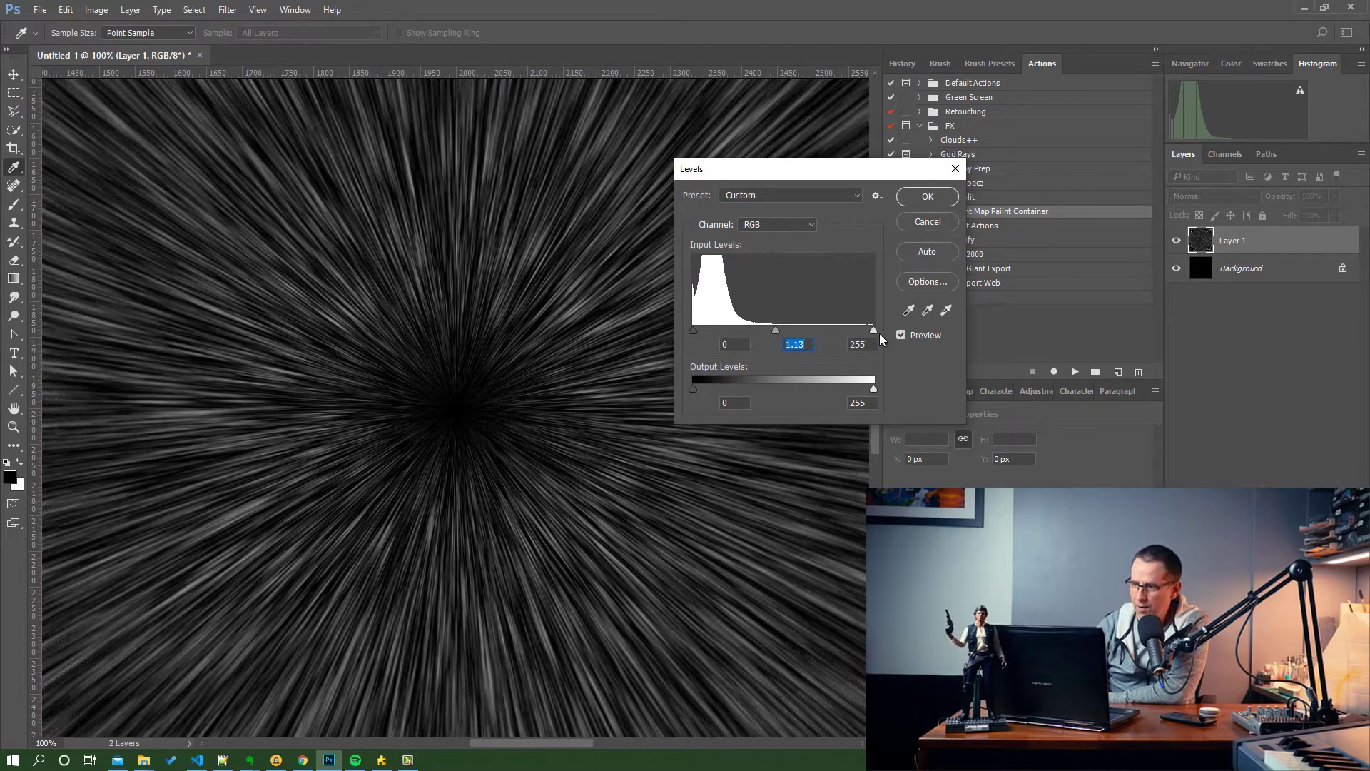
mouse_move(875, 329)
left_mouse_down()
mouse_move(700, 328)
mouse_move(787, 333)
mouse_move(755, 331)
left_mouse_up()
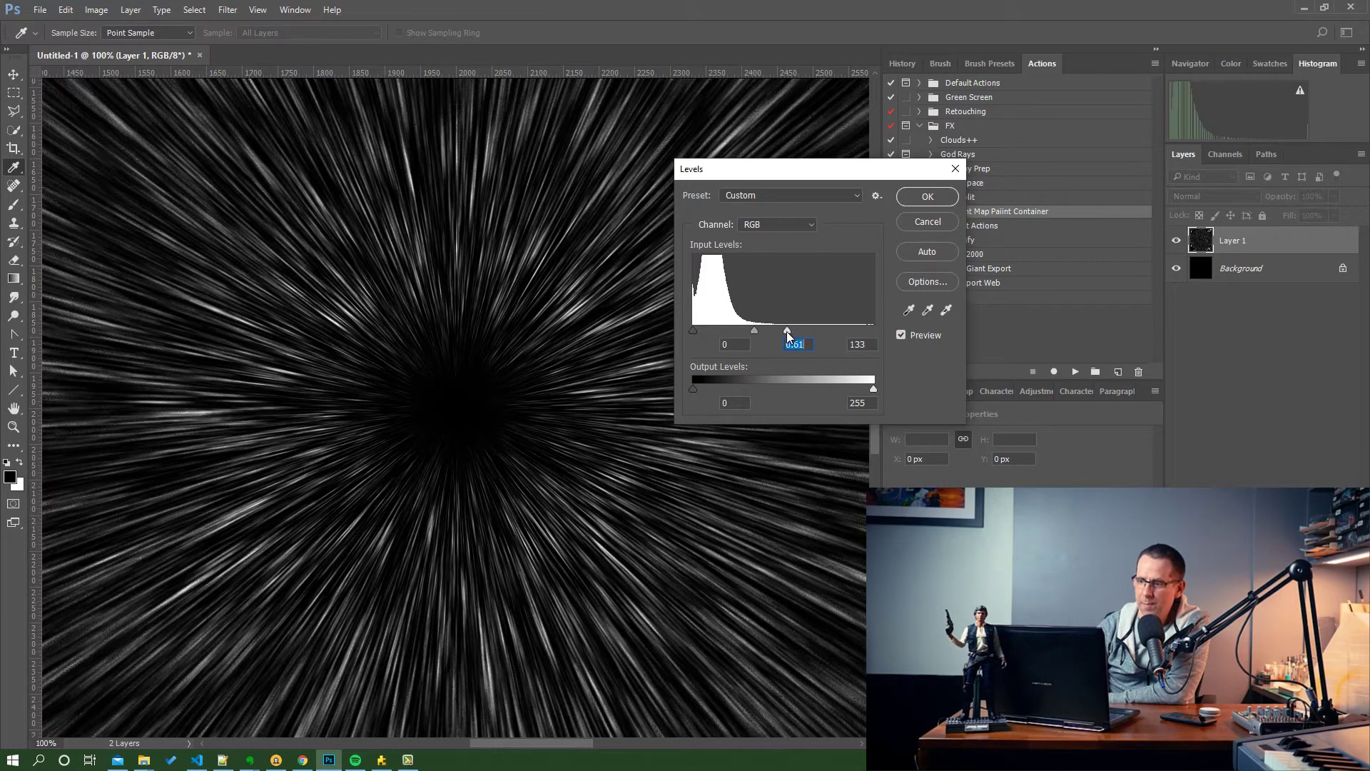
left_click(787, 333)
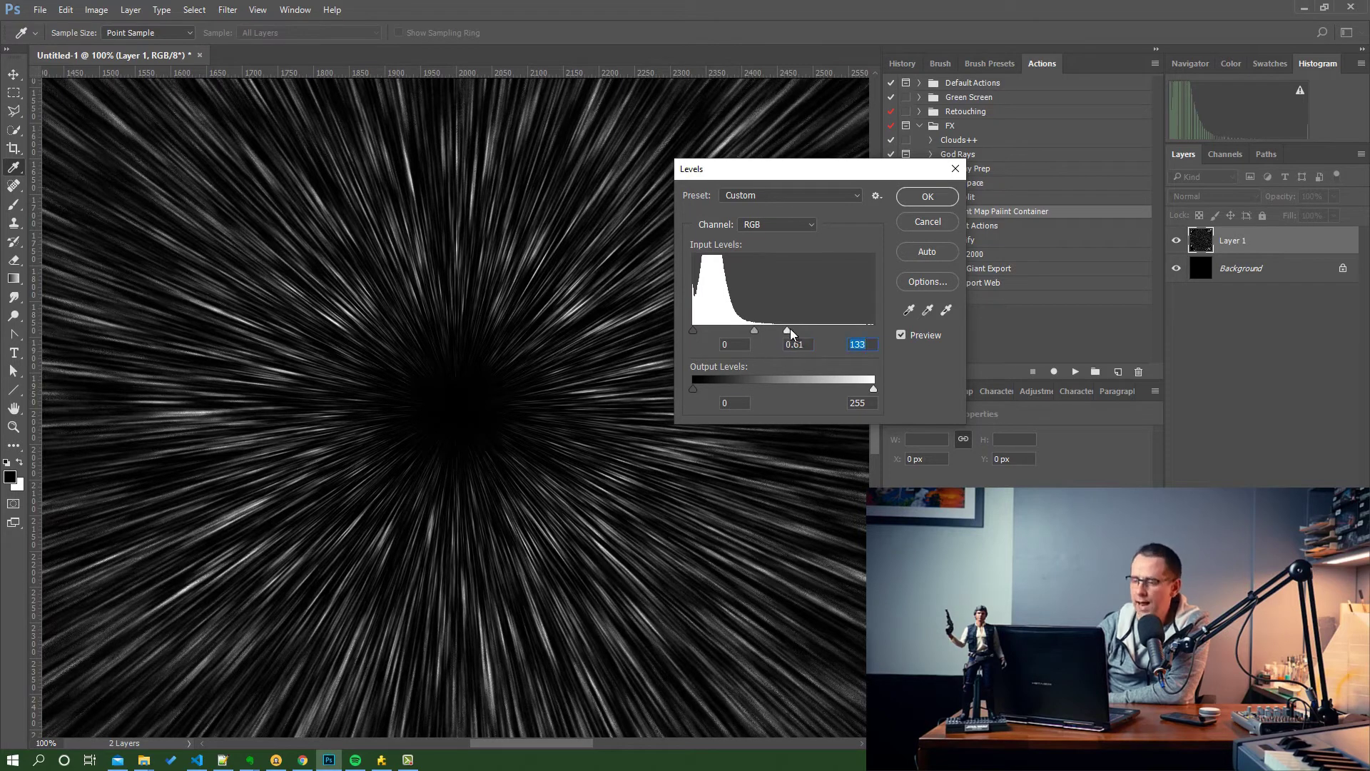
left_click_drag(786, 328, 778, 333)
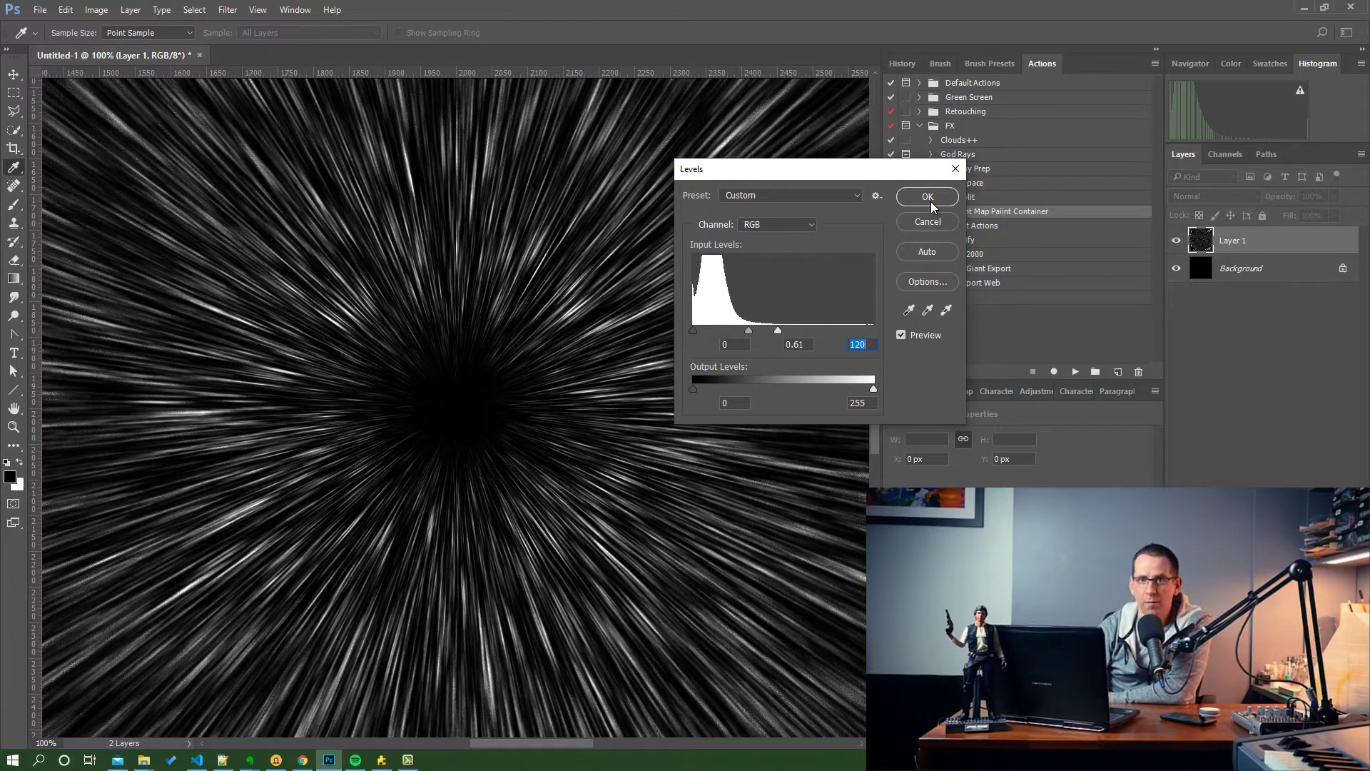
left_click(928, 197)
key("v")
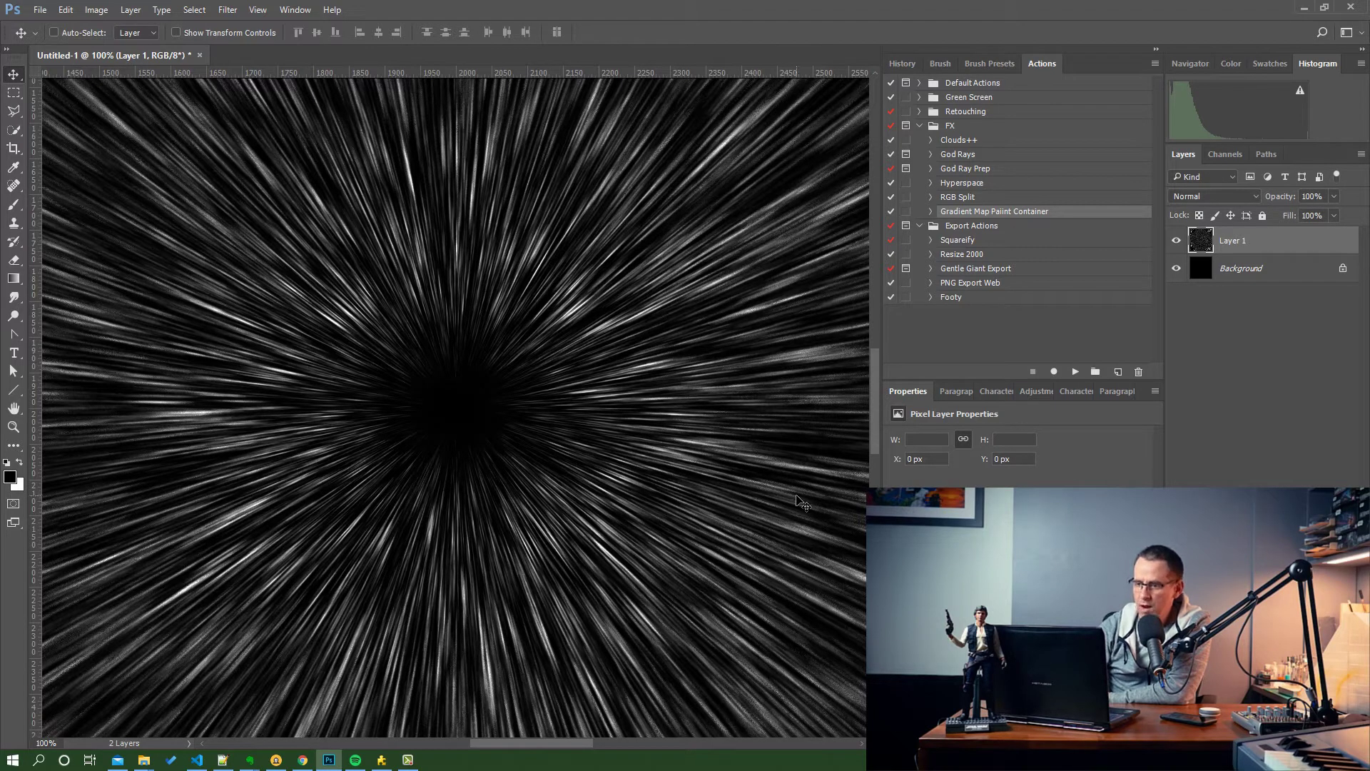
- Apply a Pinch of -31 to Layer 1 and view the whole image
left_click(233, 12)
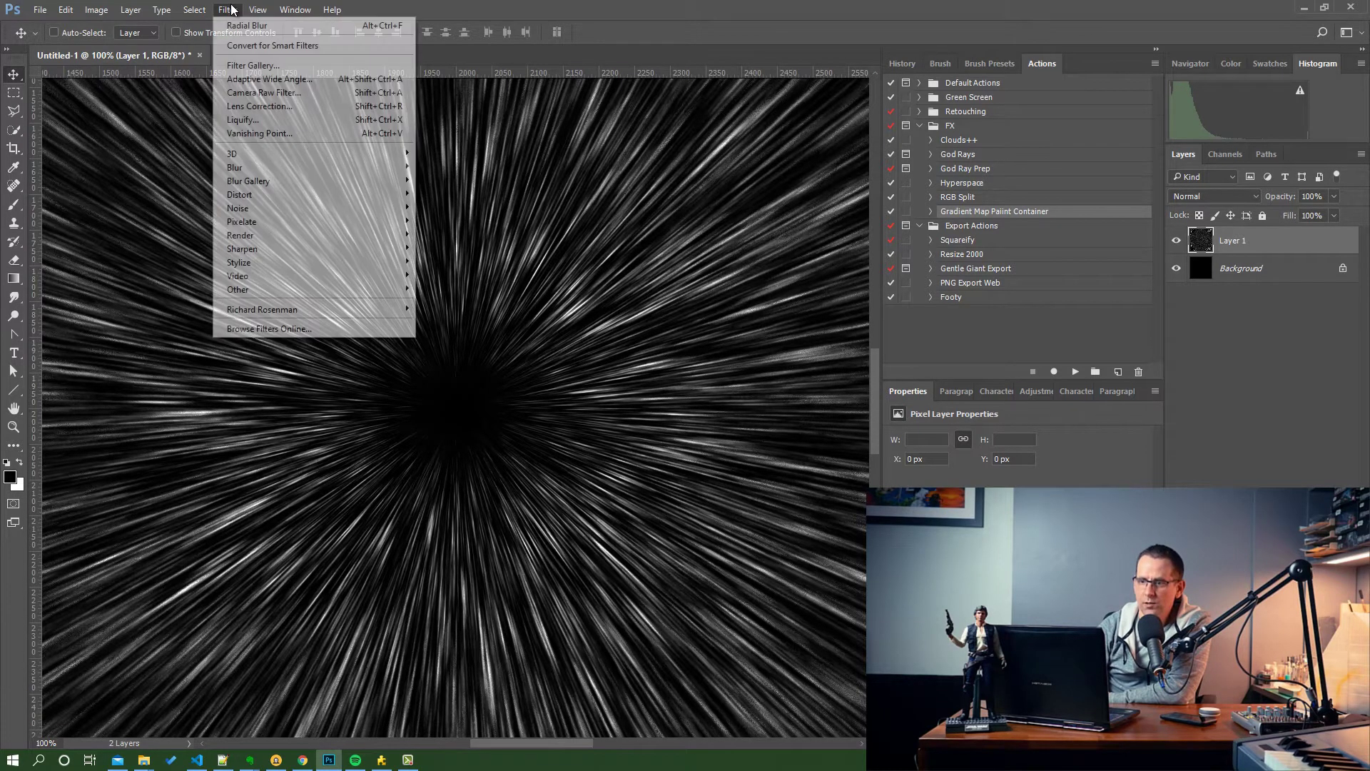
mouse_move(380, 172)
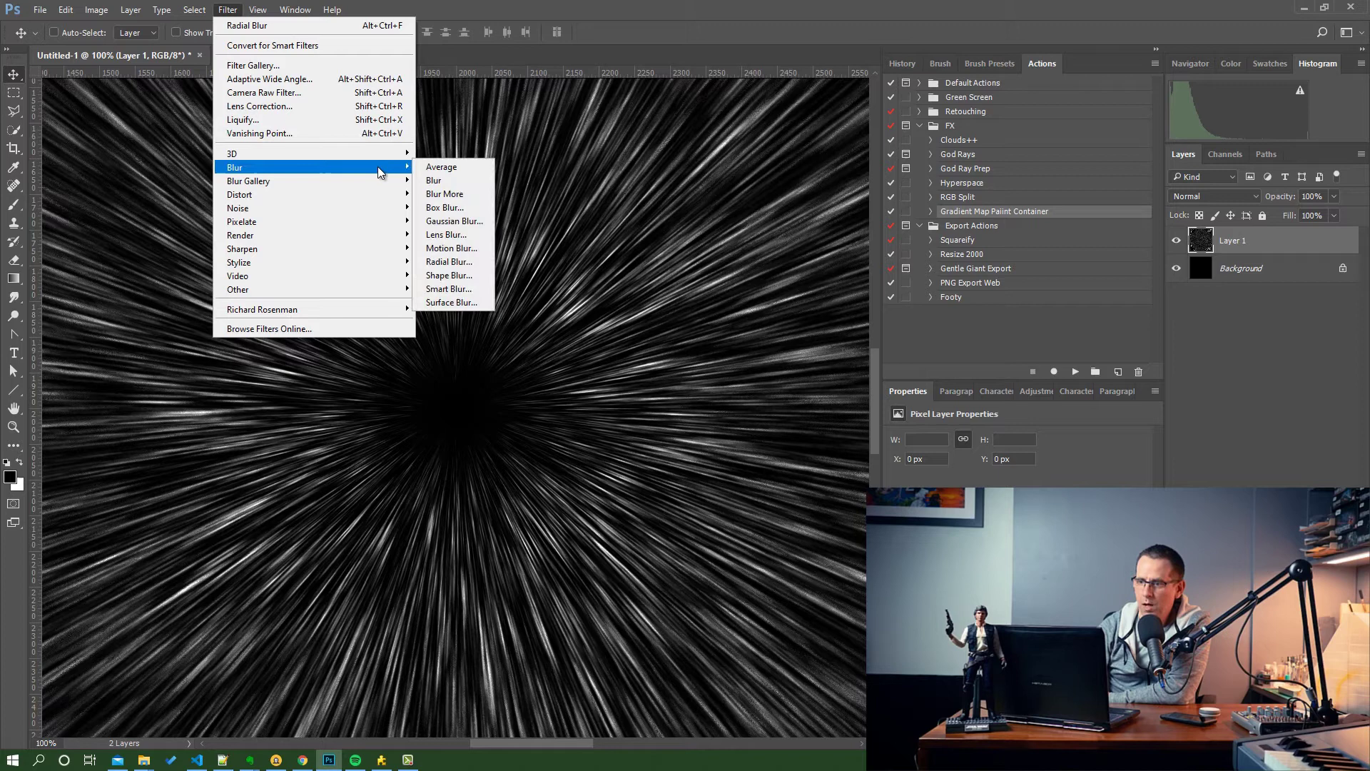
mouse_move(377, 194)
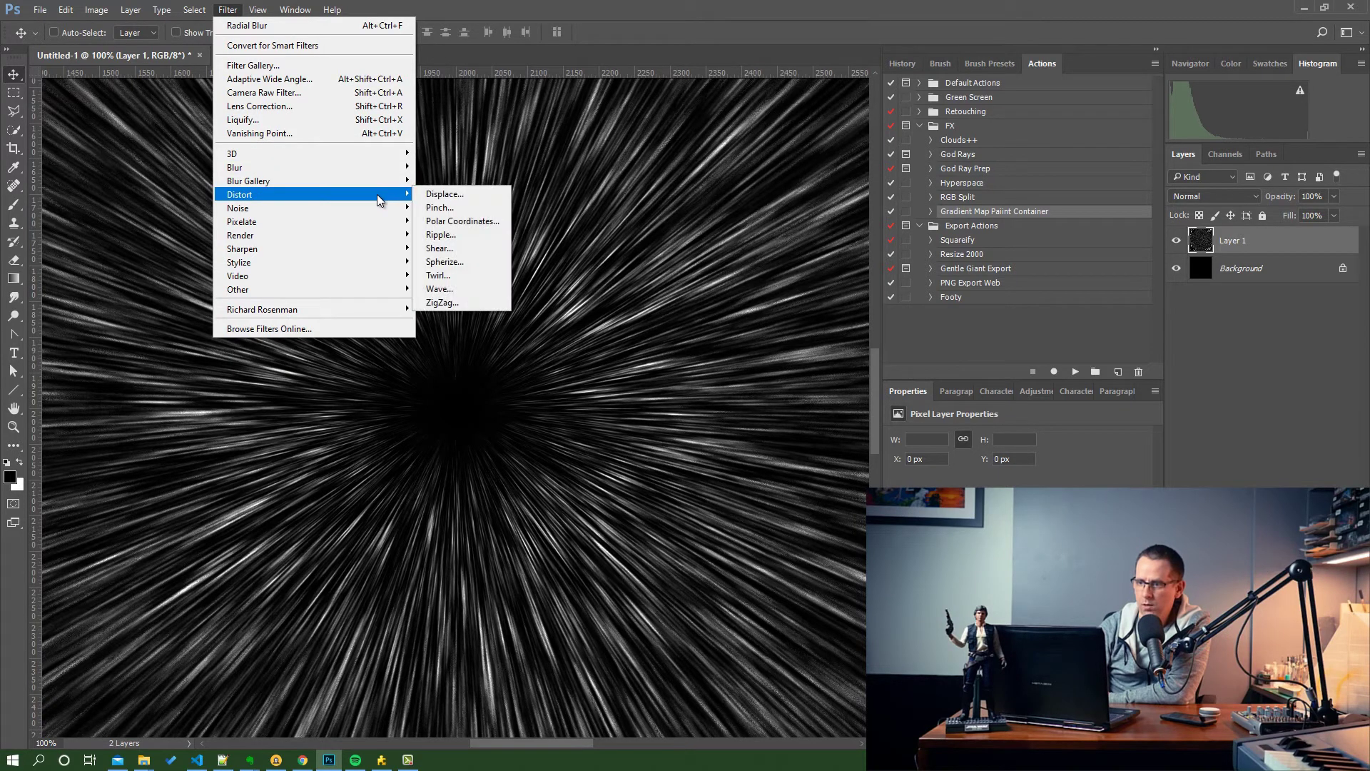
left_click(453, 207)
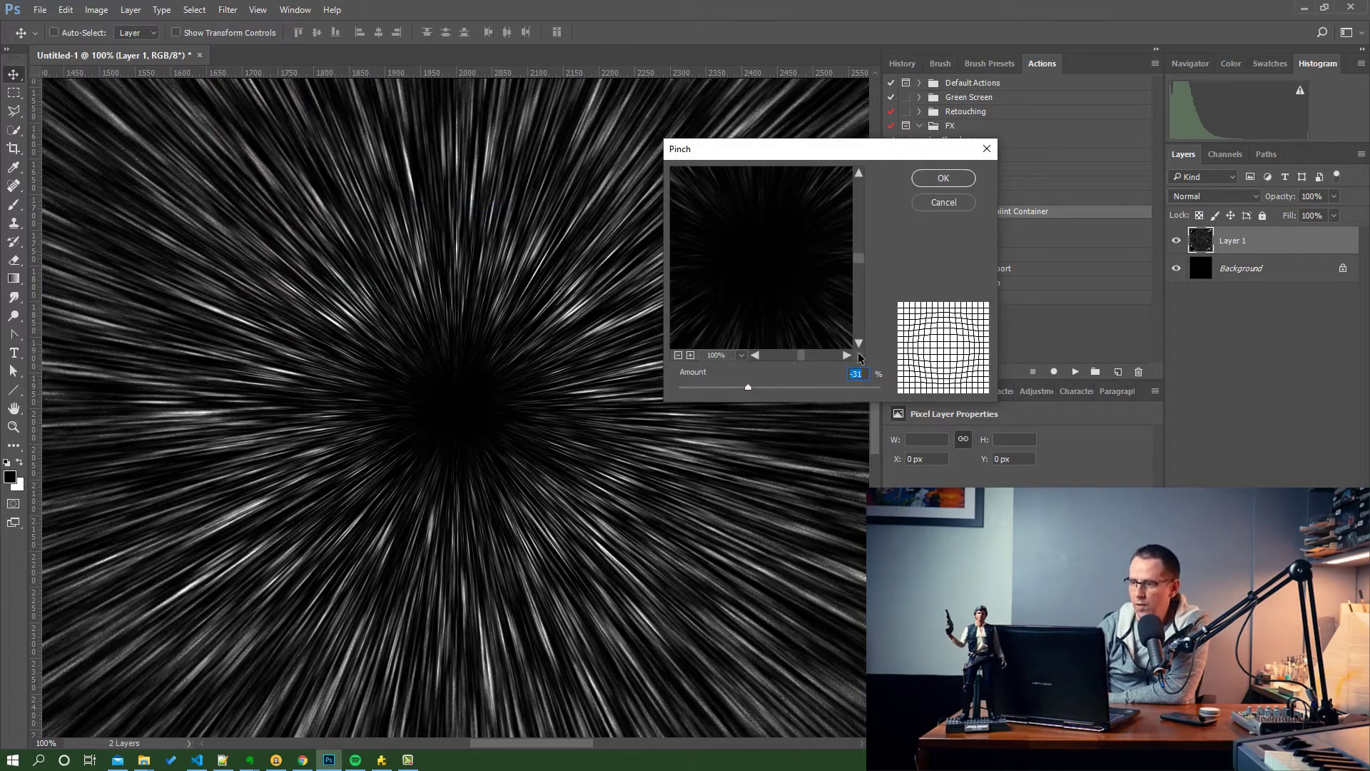
left_click(937, 183)
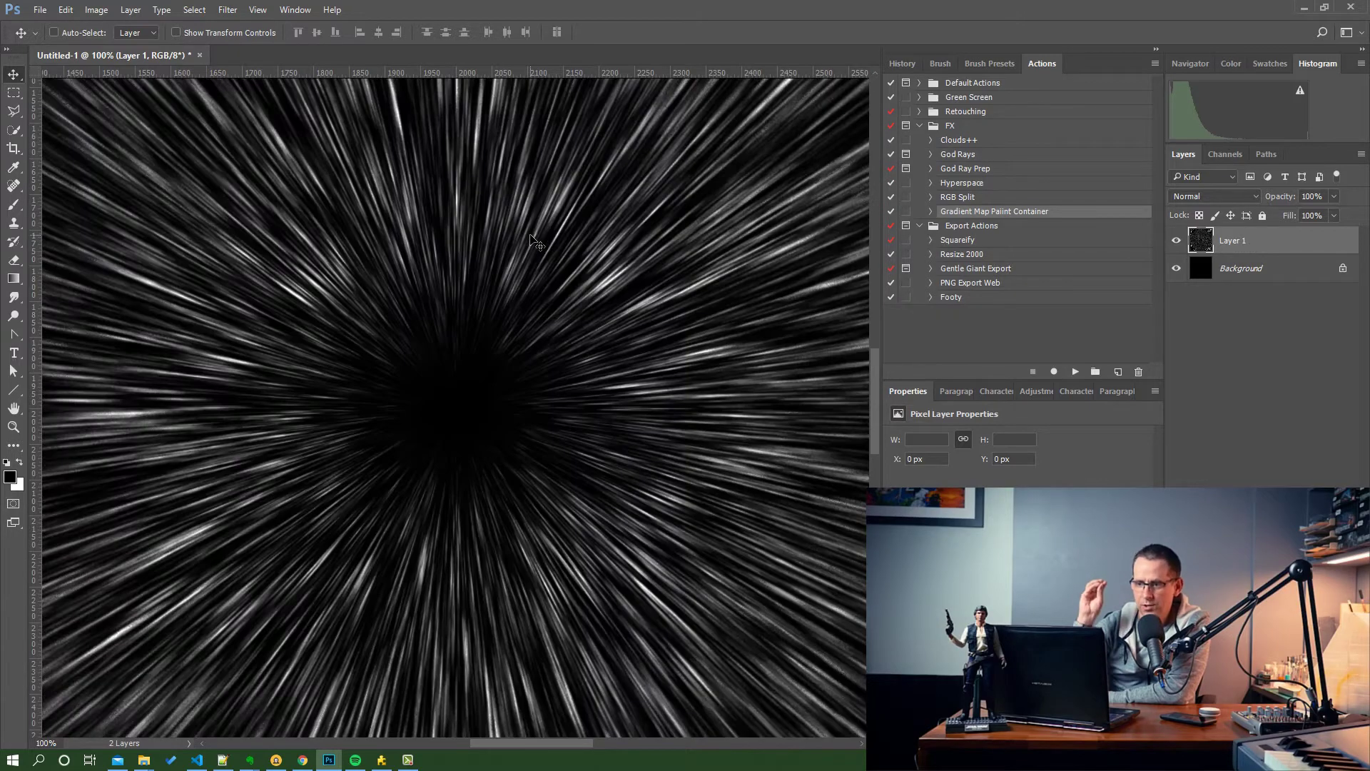
key("ctrl+minus")
key("ctrl+minus")
key("ctrl+minus")
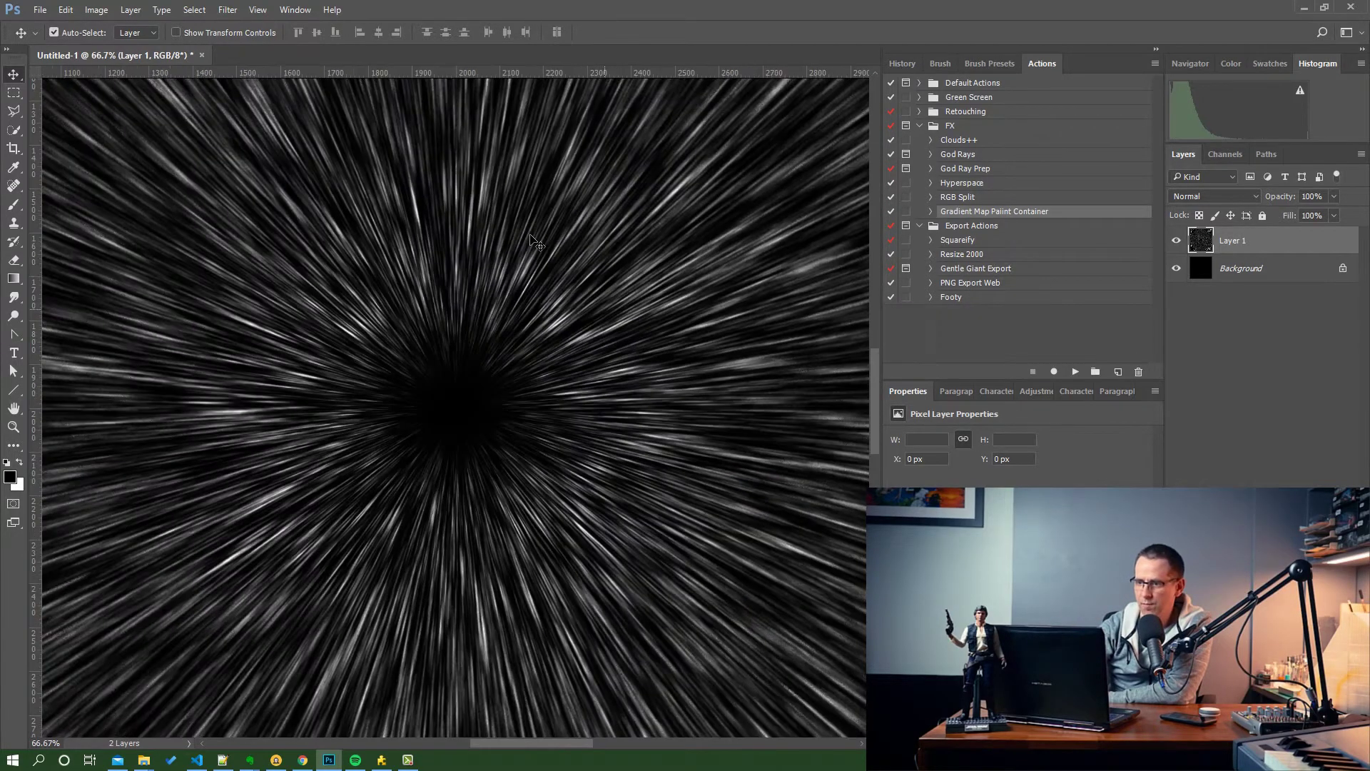
key("ctrl+plus")
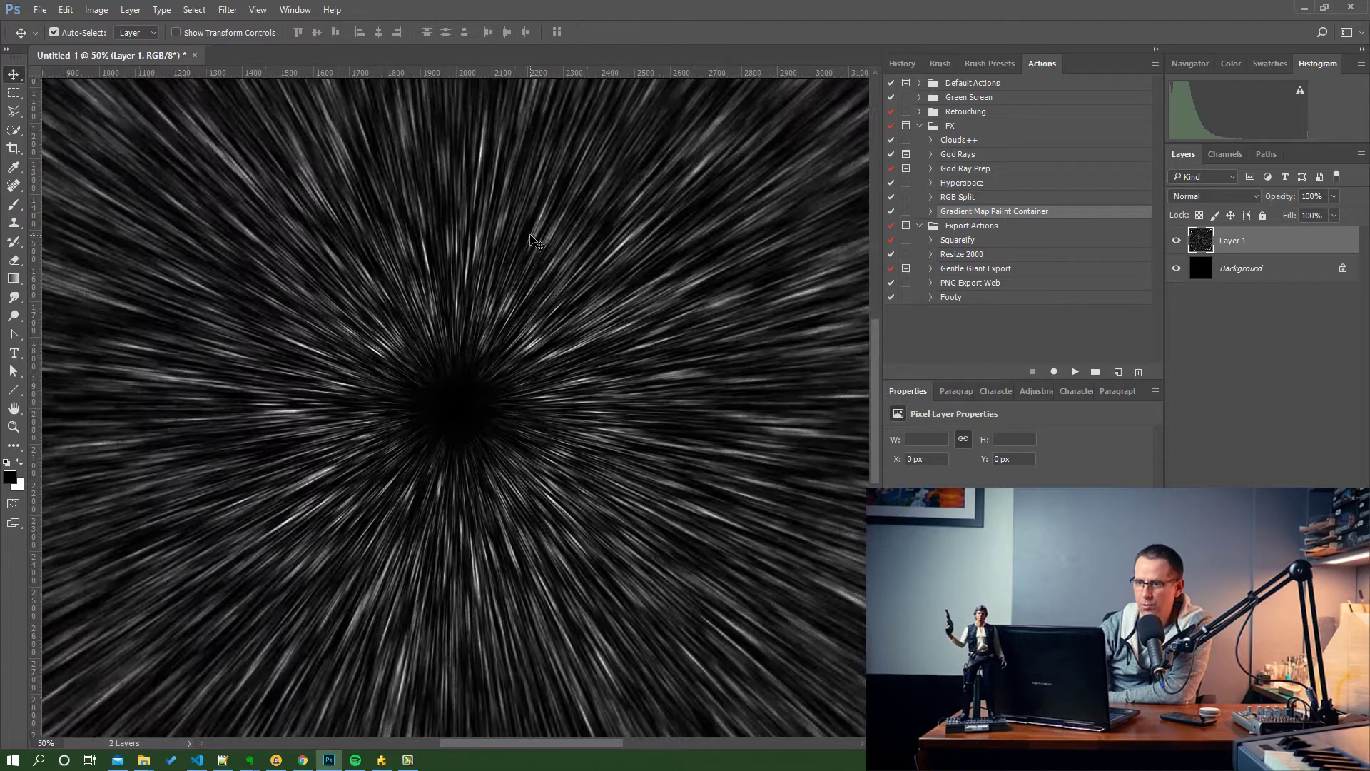
key("ctrl+minus")
key("ctrl+minus")
key("ctrl+minus")
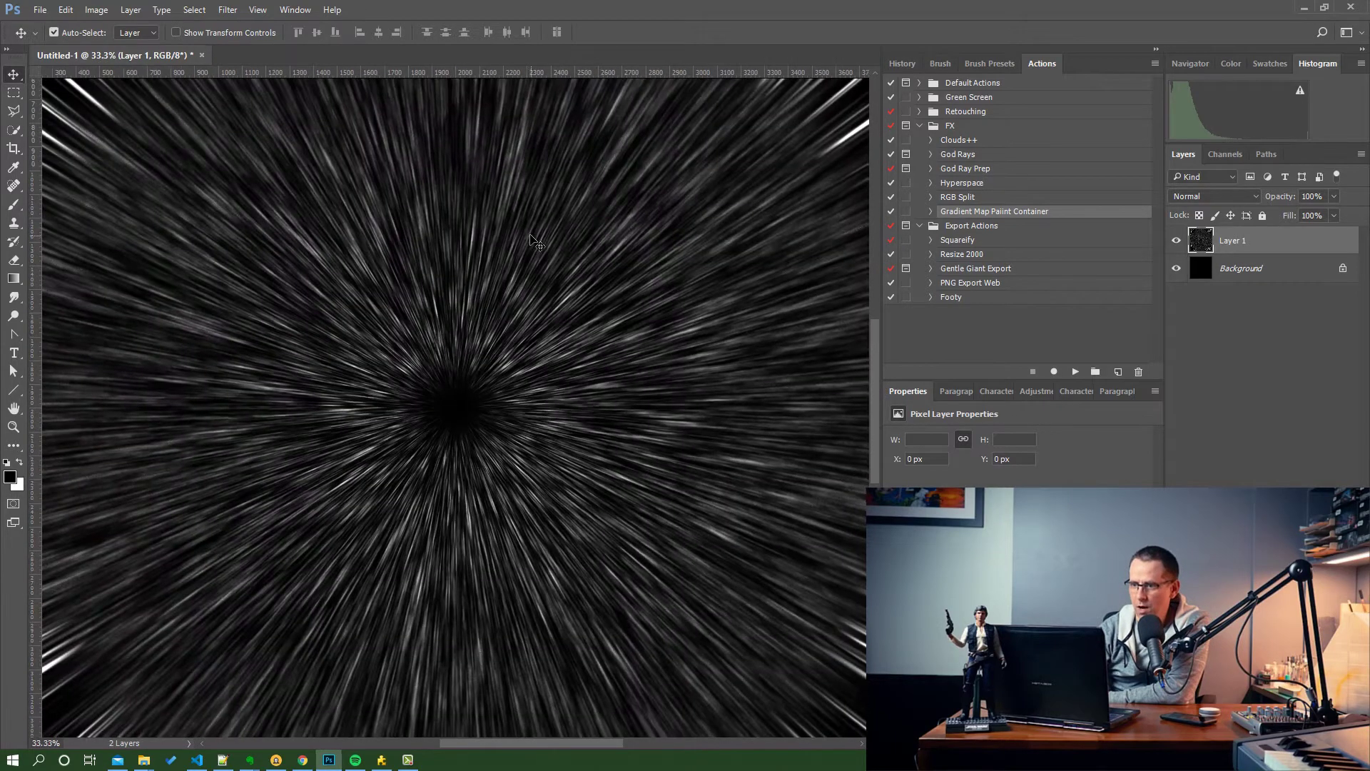
key("ctrl+plus")
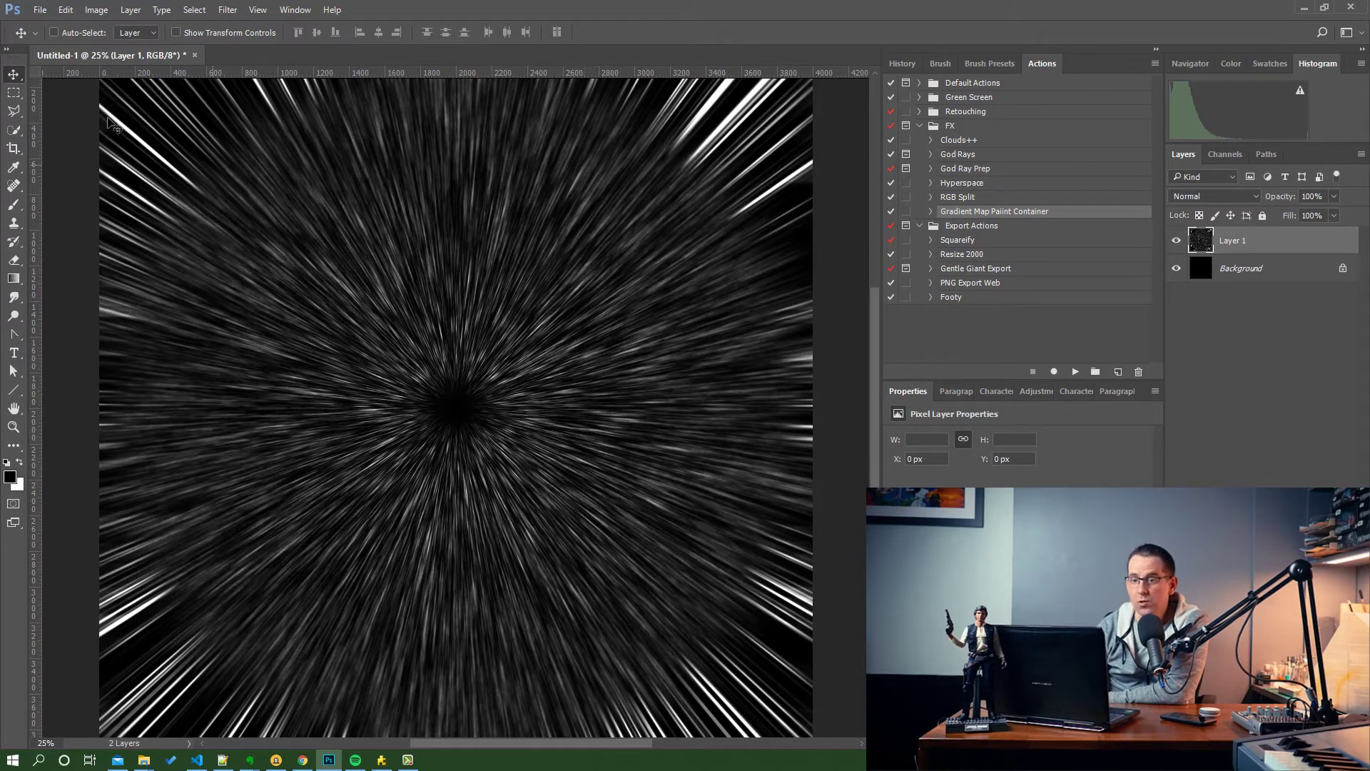
- Crop the canvas to a centred 3226 px square, trimming away the distorted edge streaks
left_click(12, 149)
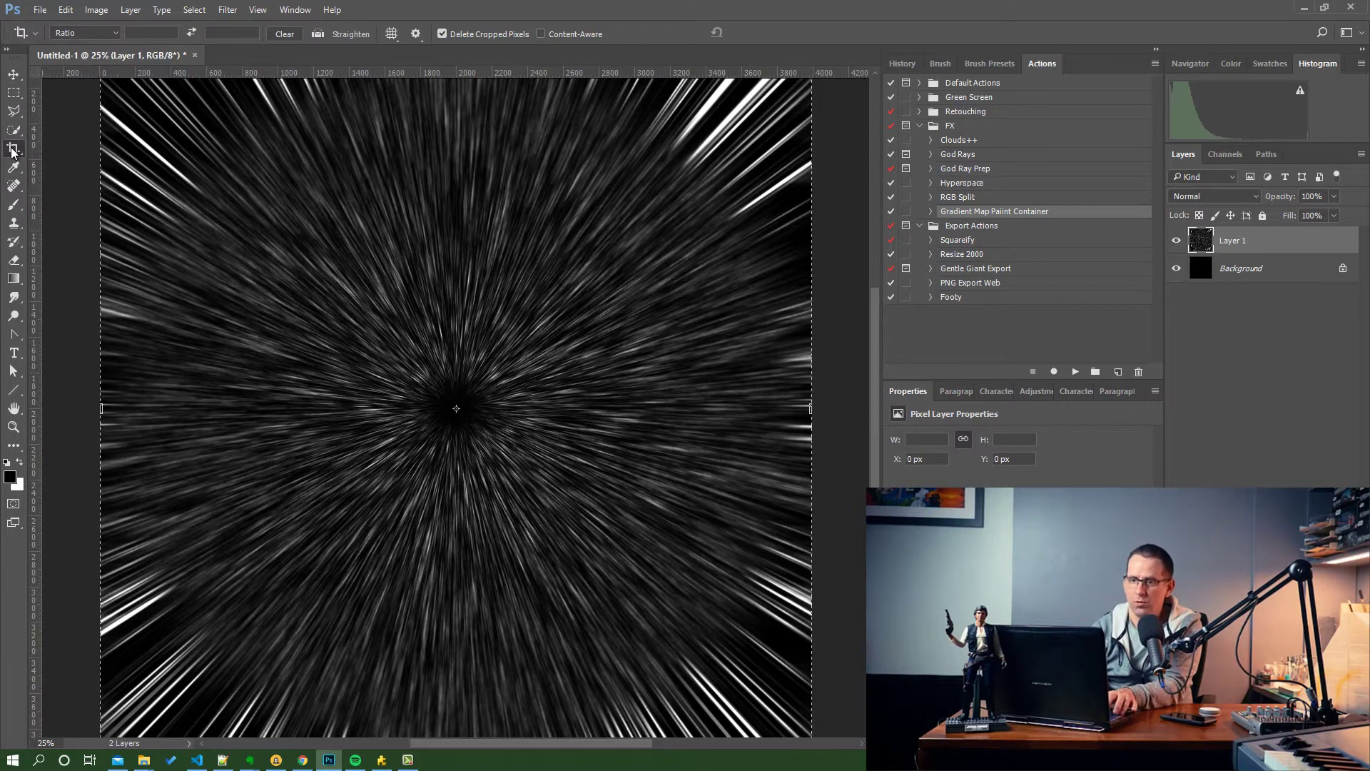
key("ctrl+minus")
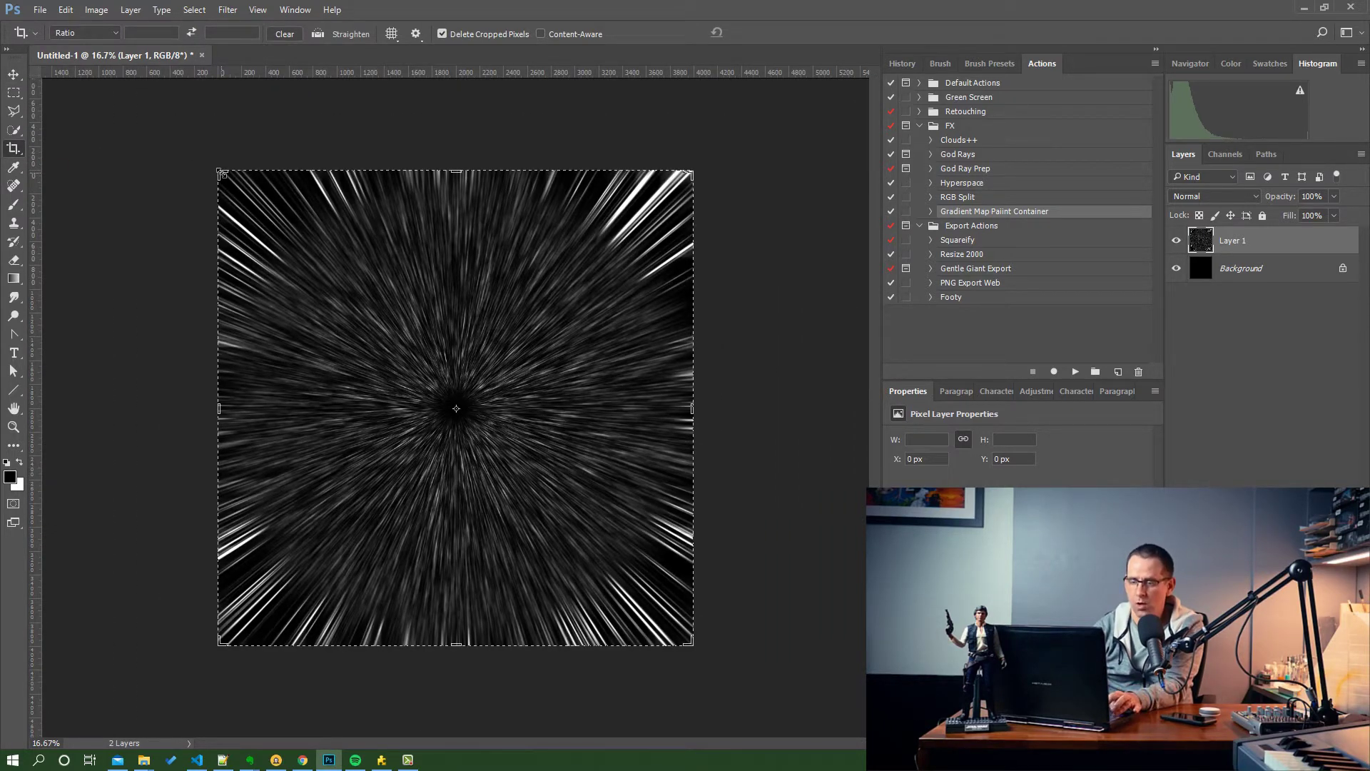
left_click_drag(222, 173, 317, 266)
key("Return")
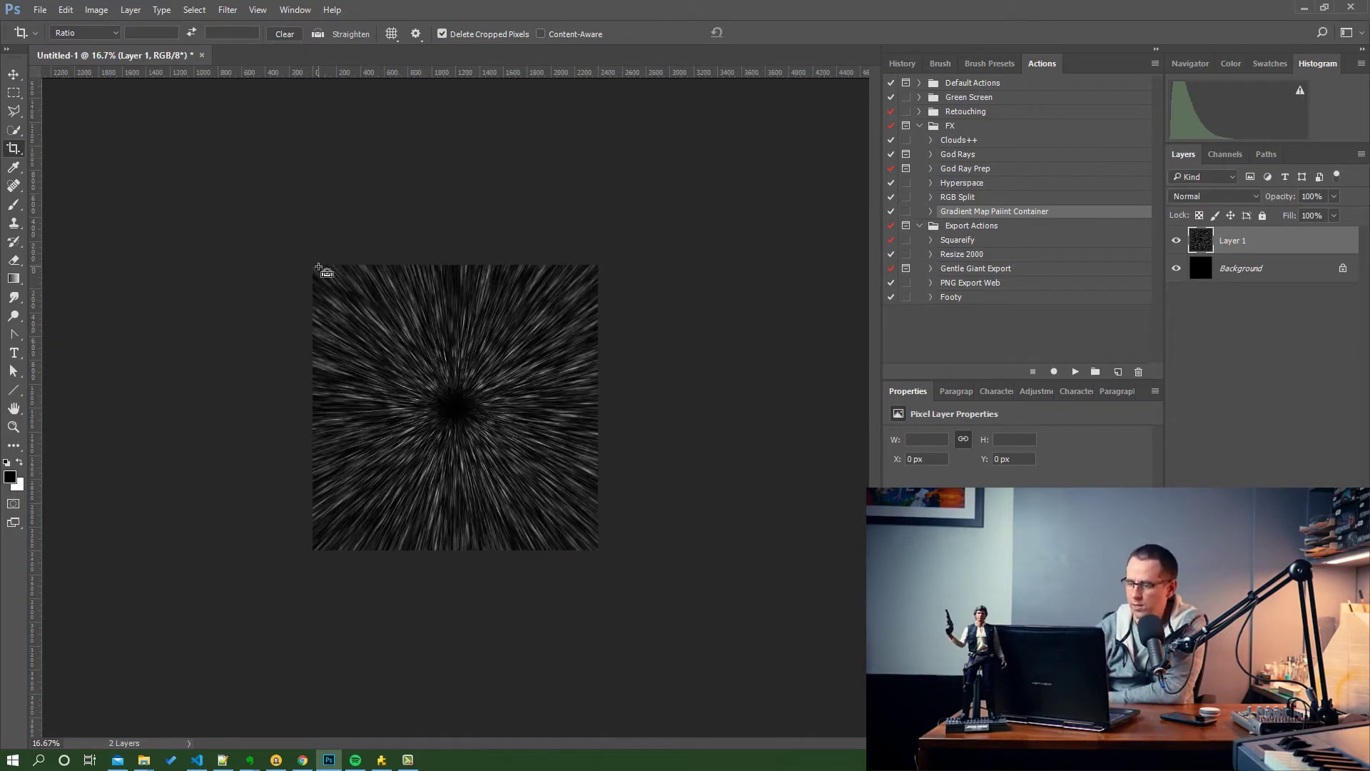
key("ctrl+plus")
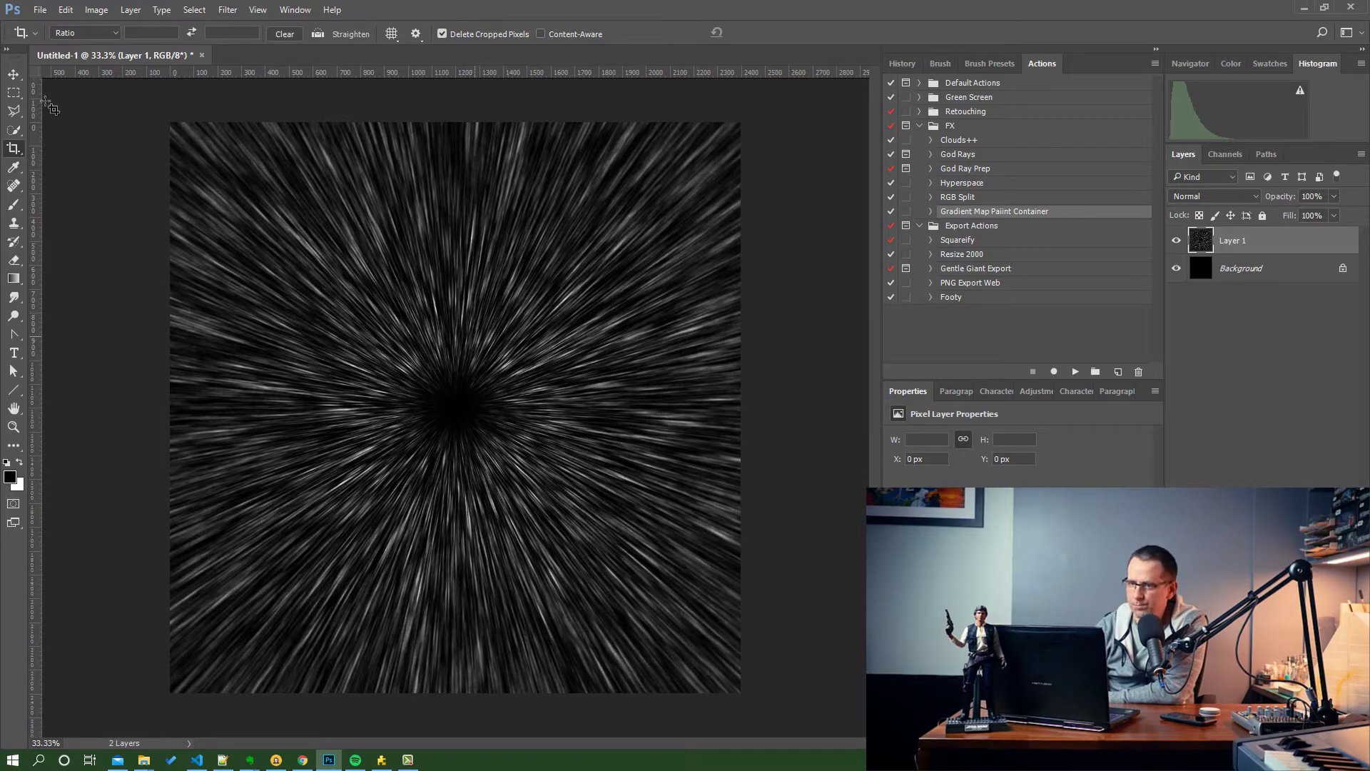
key("v")
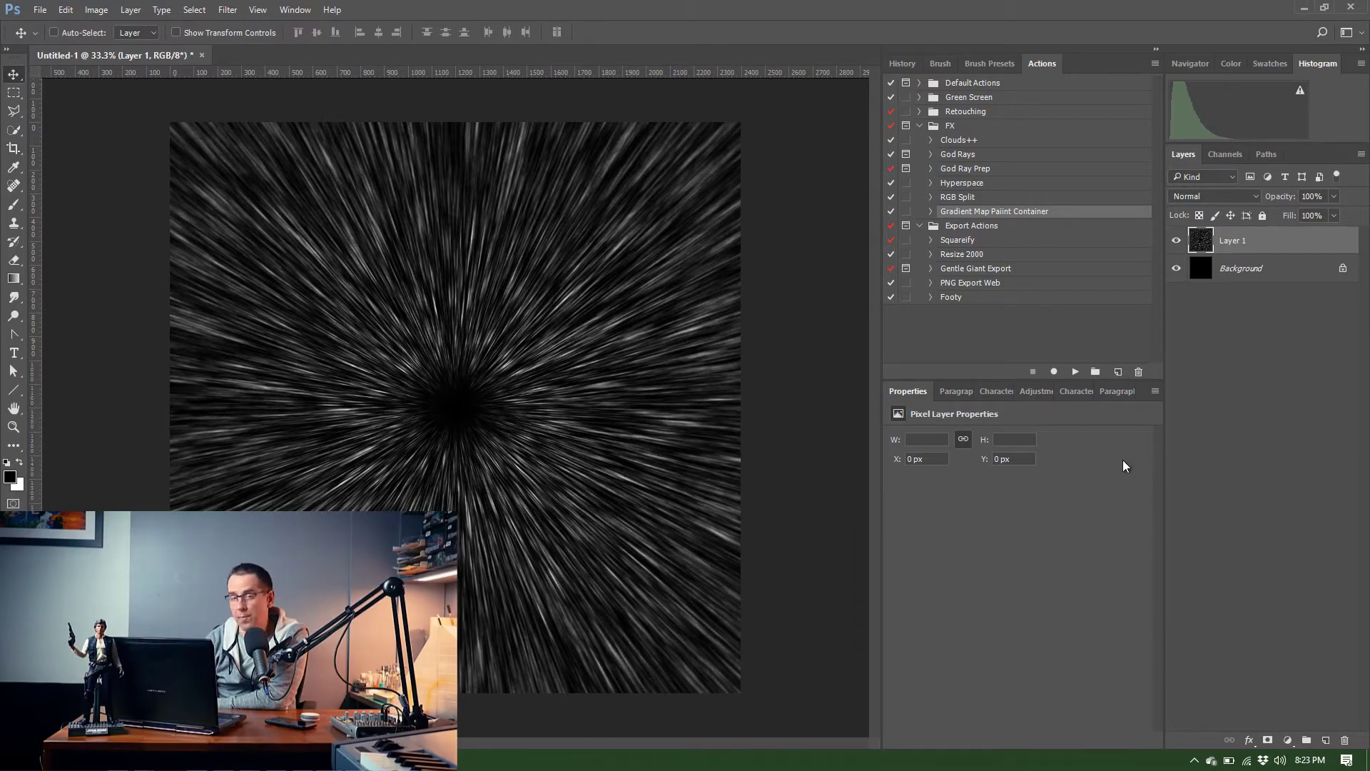
- Tint neutrals with Selective Color (Yellow -17, Magenta -9, Cyan +10), then delete that layer
left_click(1287, 740)
left_click(1281, 726)
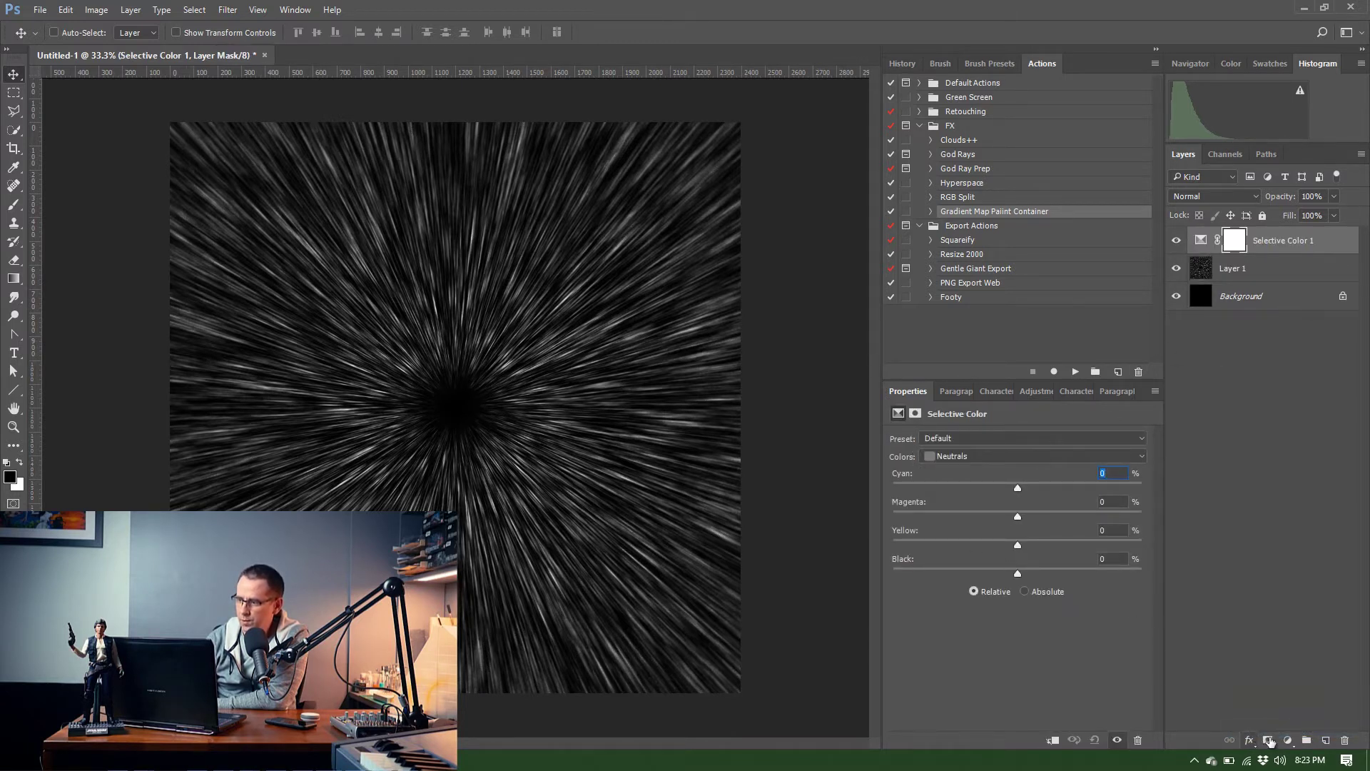
left_click(1004, 457)
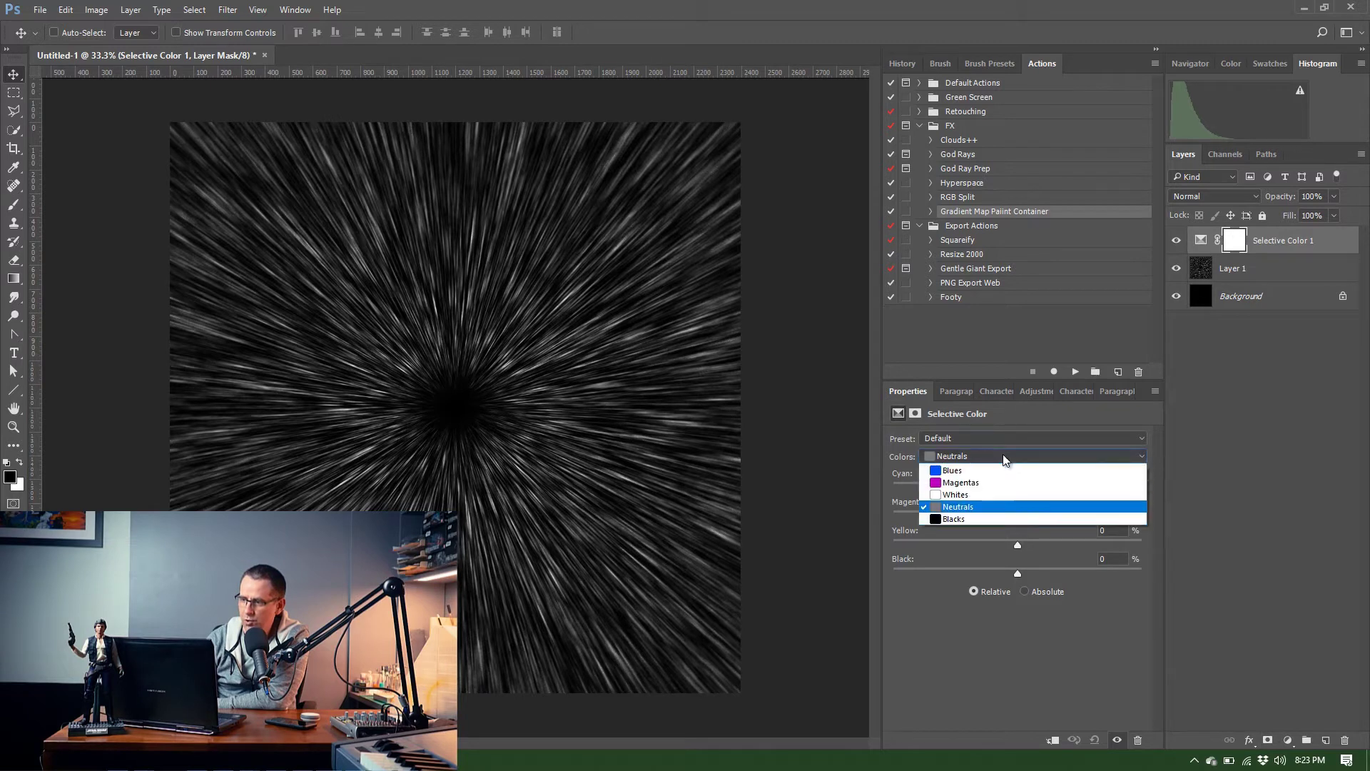
left_click(1003, 454)
mouse_move(1016, 546)
left_mouse_down()
mouse_move(996, 547)
mouse_move(1033, 517)
mouse_move(997, 517)
mouse_move(1008, 521)
left_mouse_up()
left_click(1021, 489)
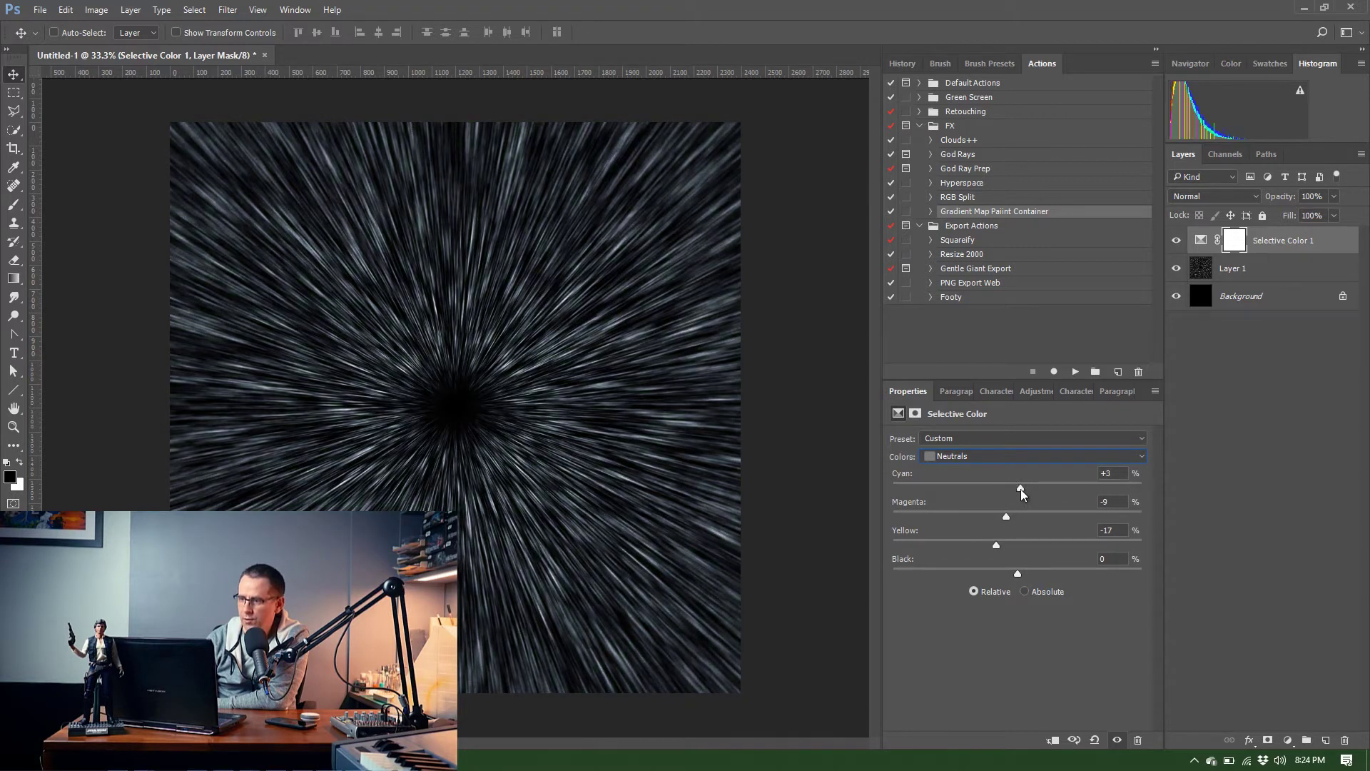
mouse_move(1023, 490)
left_mouse_down()
mouse_move(1009, 492)
mouse_move(1028, 493)
left_mouse_up()
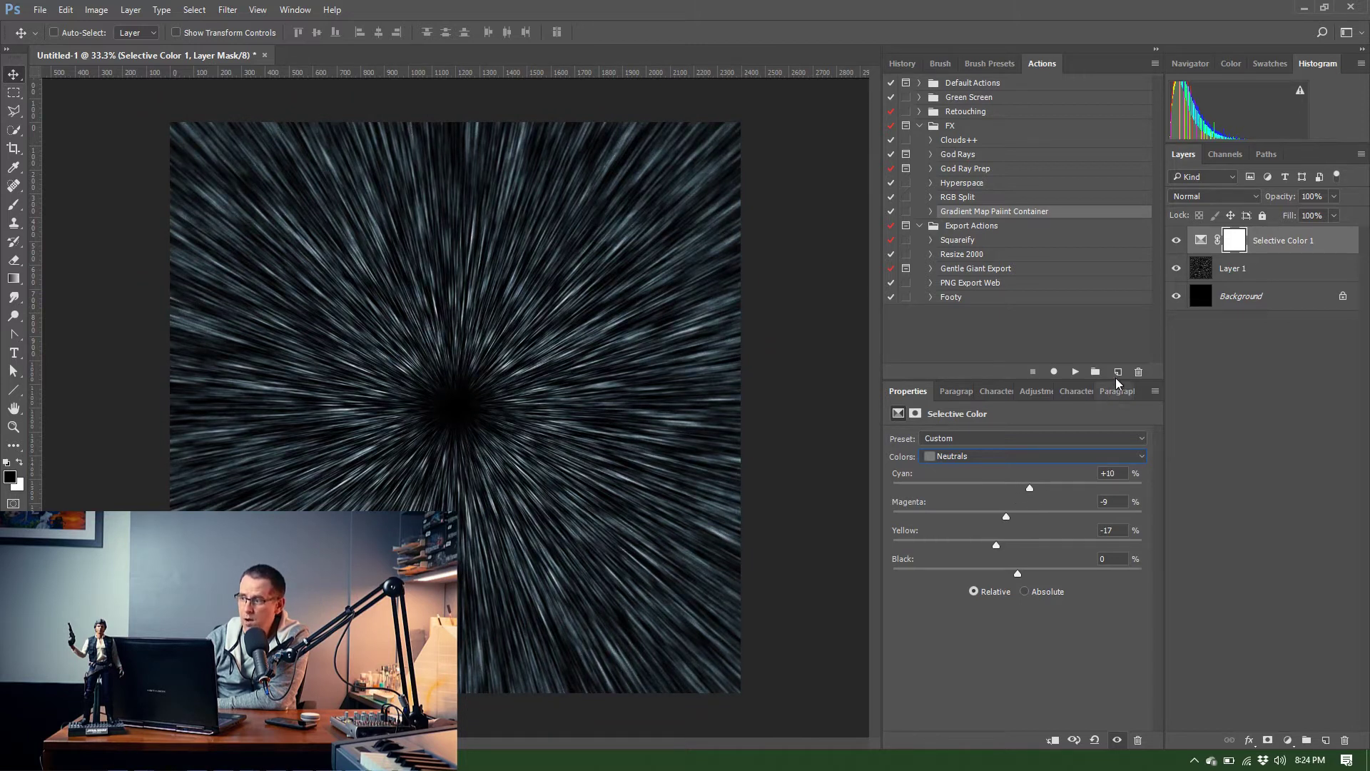
left_click_drag(1282, 246, 1345, 740)
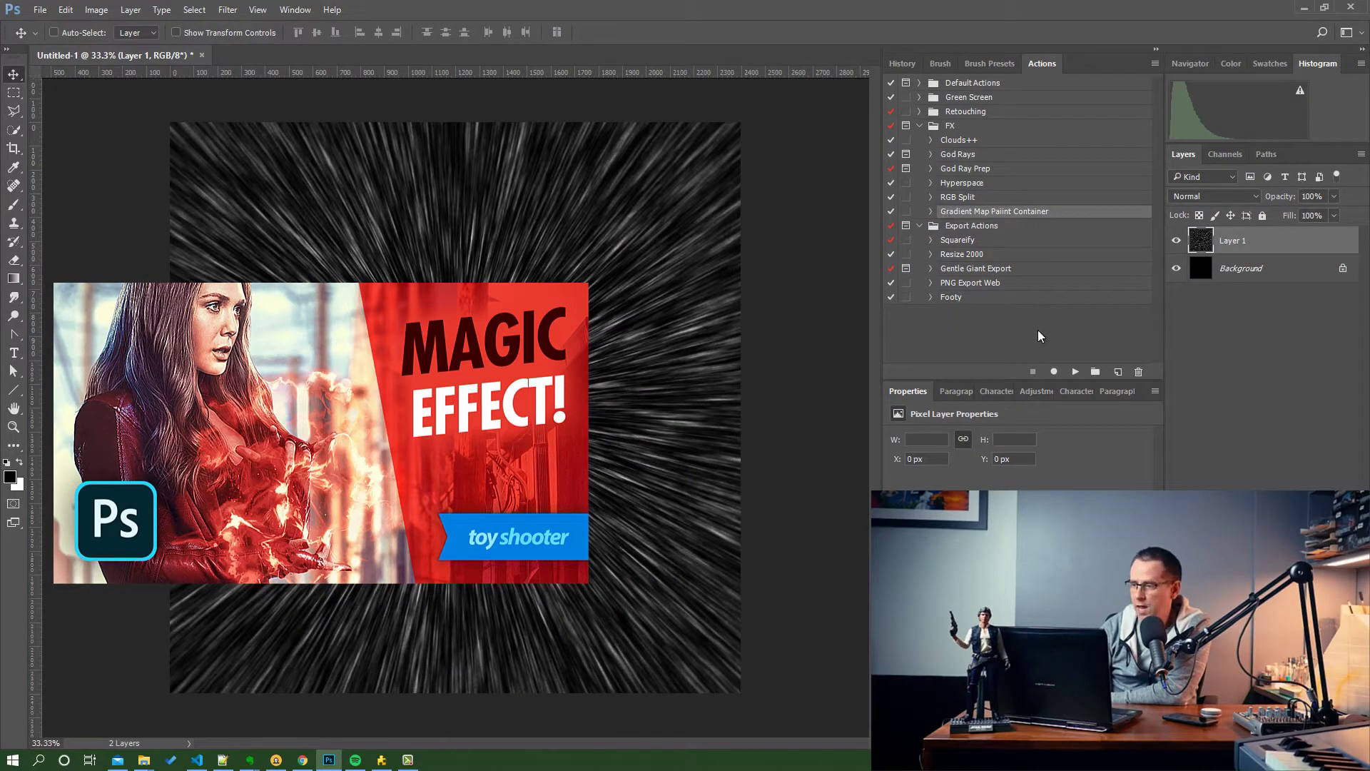
- Play the Gradient Map Paint Container action and move Layer 1 into its group
left_click(1074, 372)
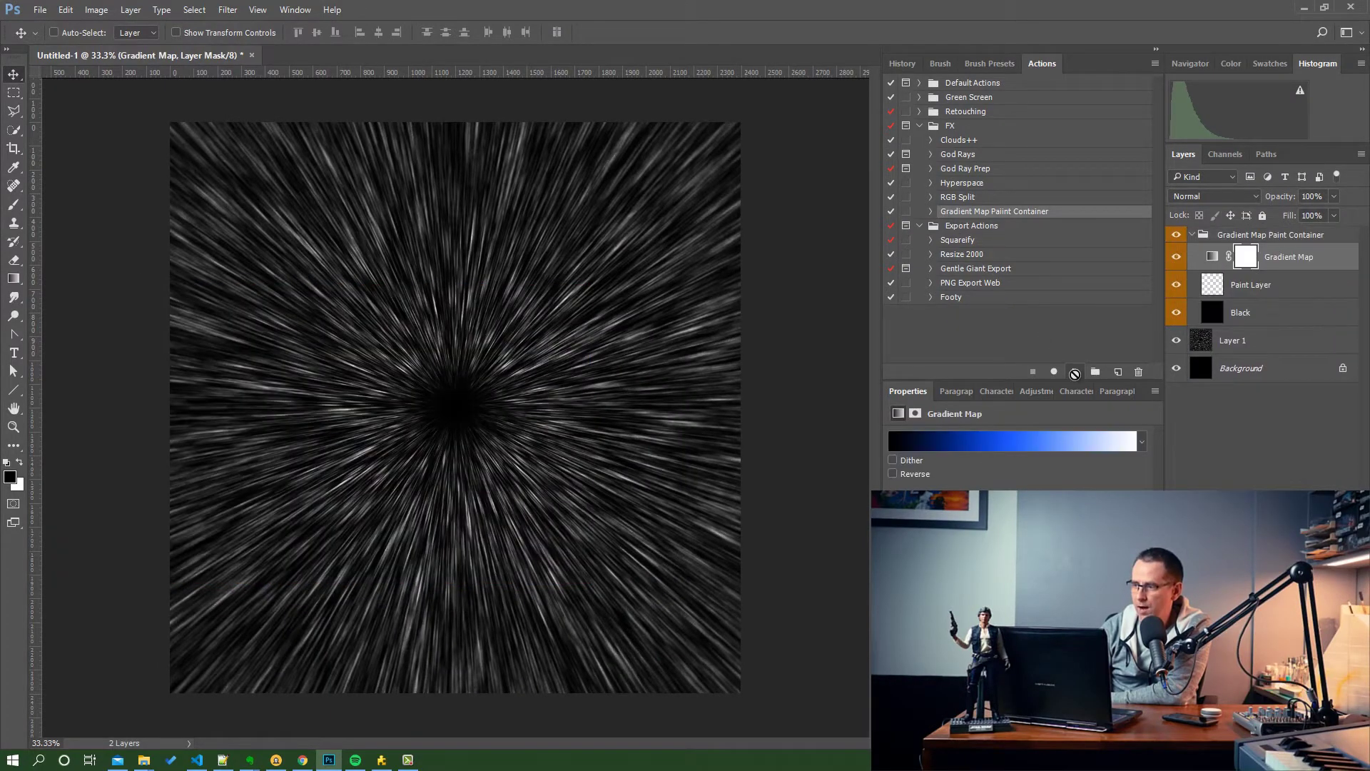
left_click_drag(1228, 345, 1254, 285)
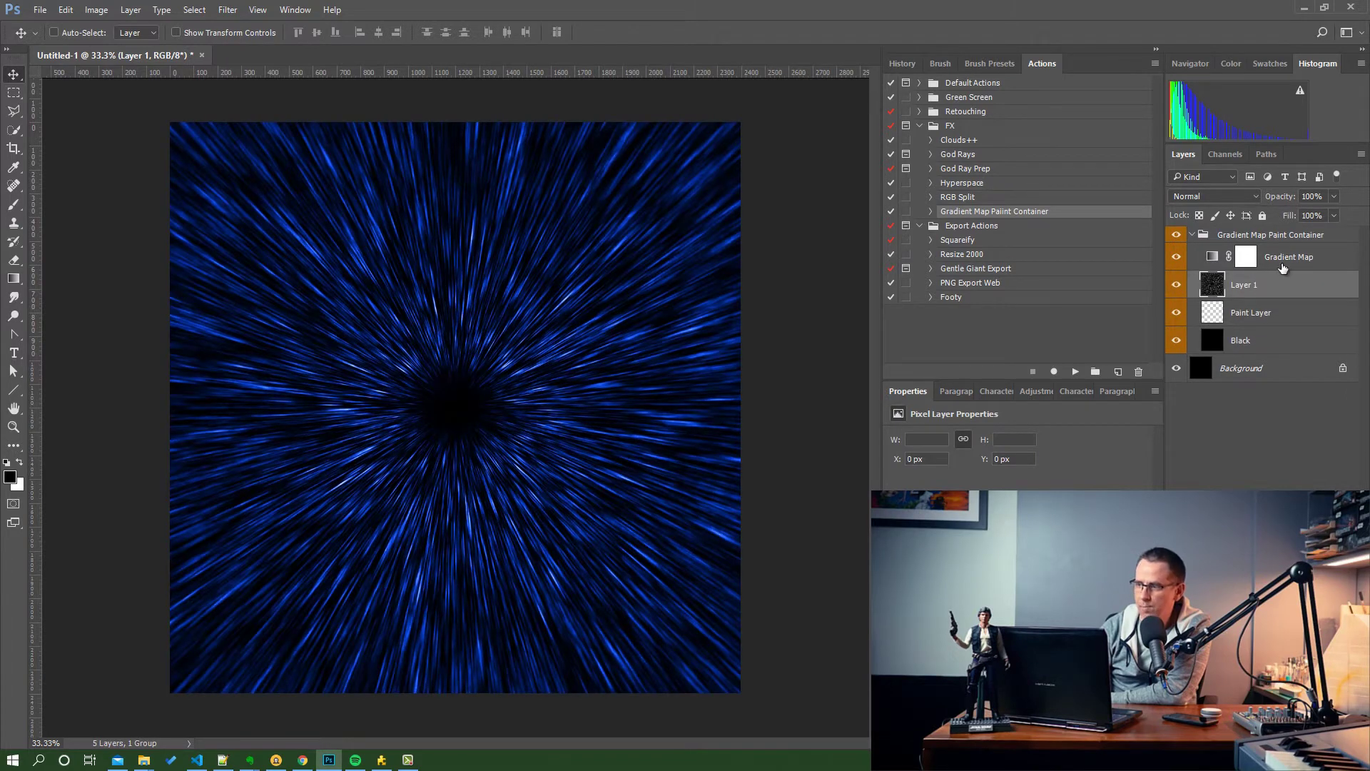
left_click(1216, 263)
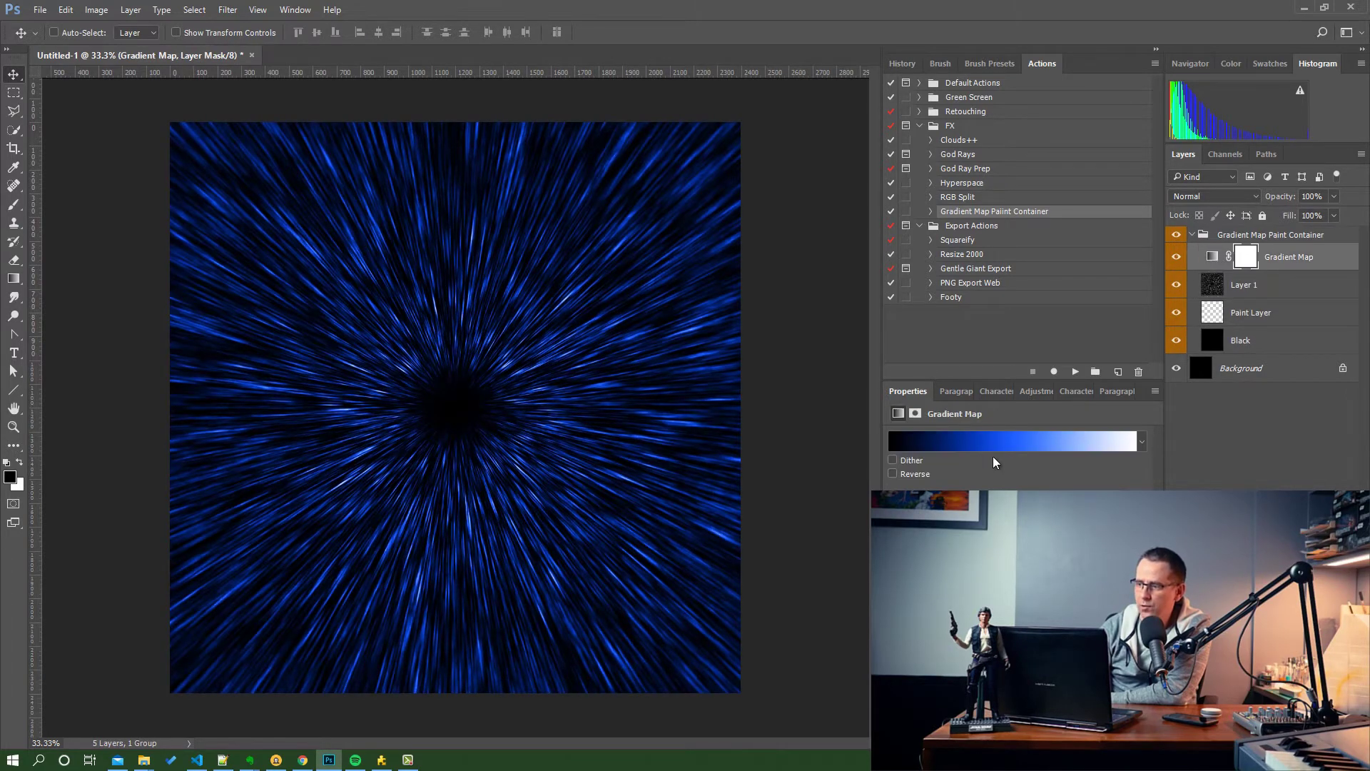
- Change the gradient map's middle colour stop to a lighter sky blue
left_click(1016, 441)
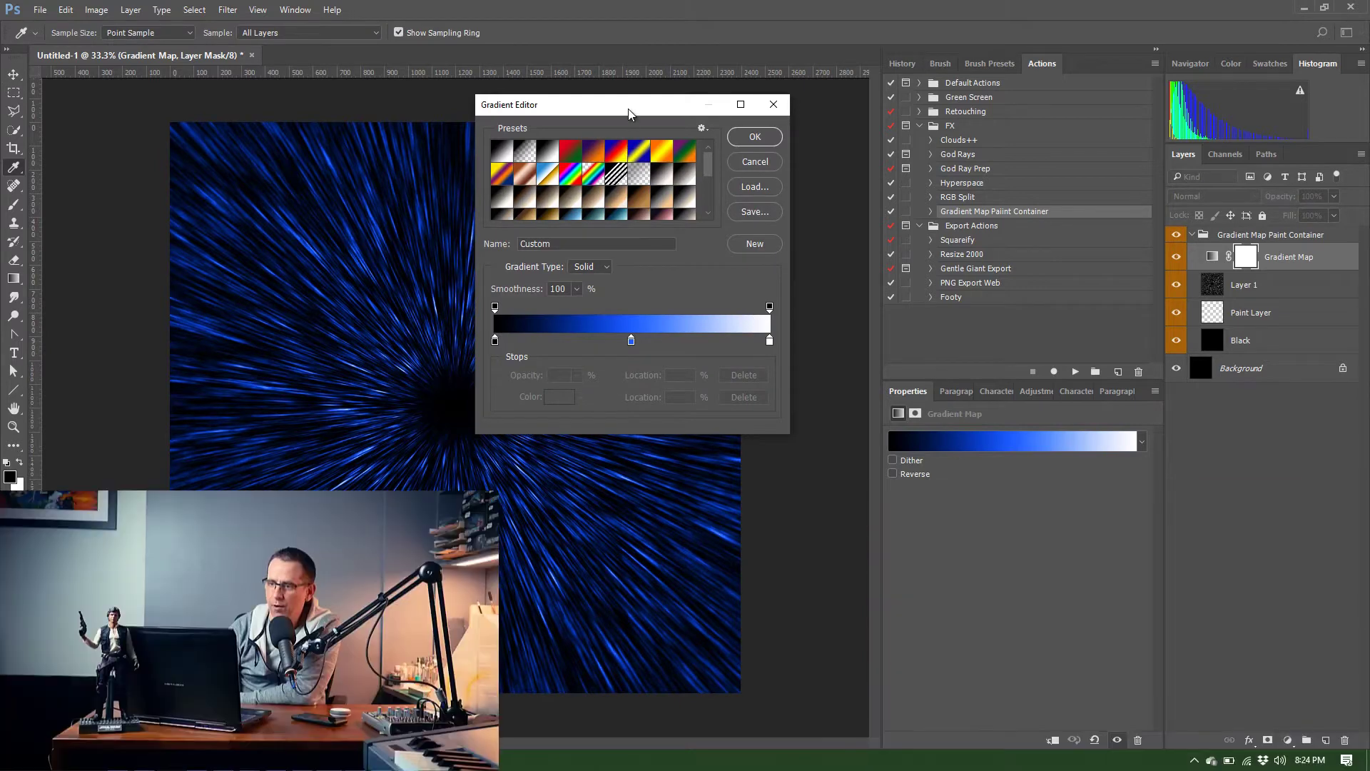
left_click_drag(628, 109, 885, 137)
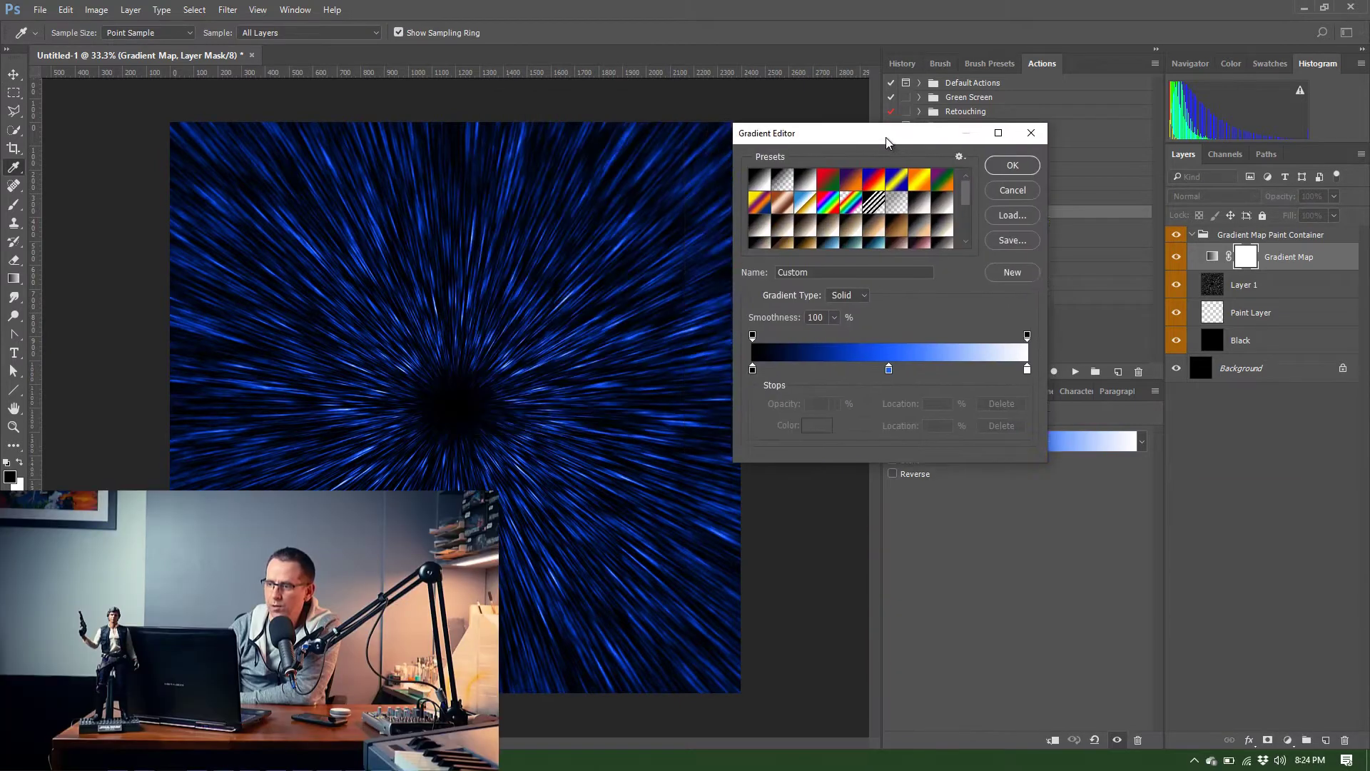
left_click(888, 371)
left_click(820, 429)
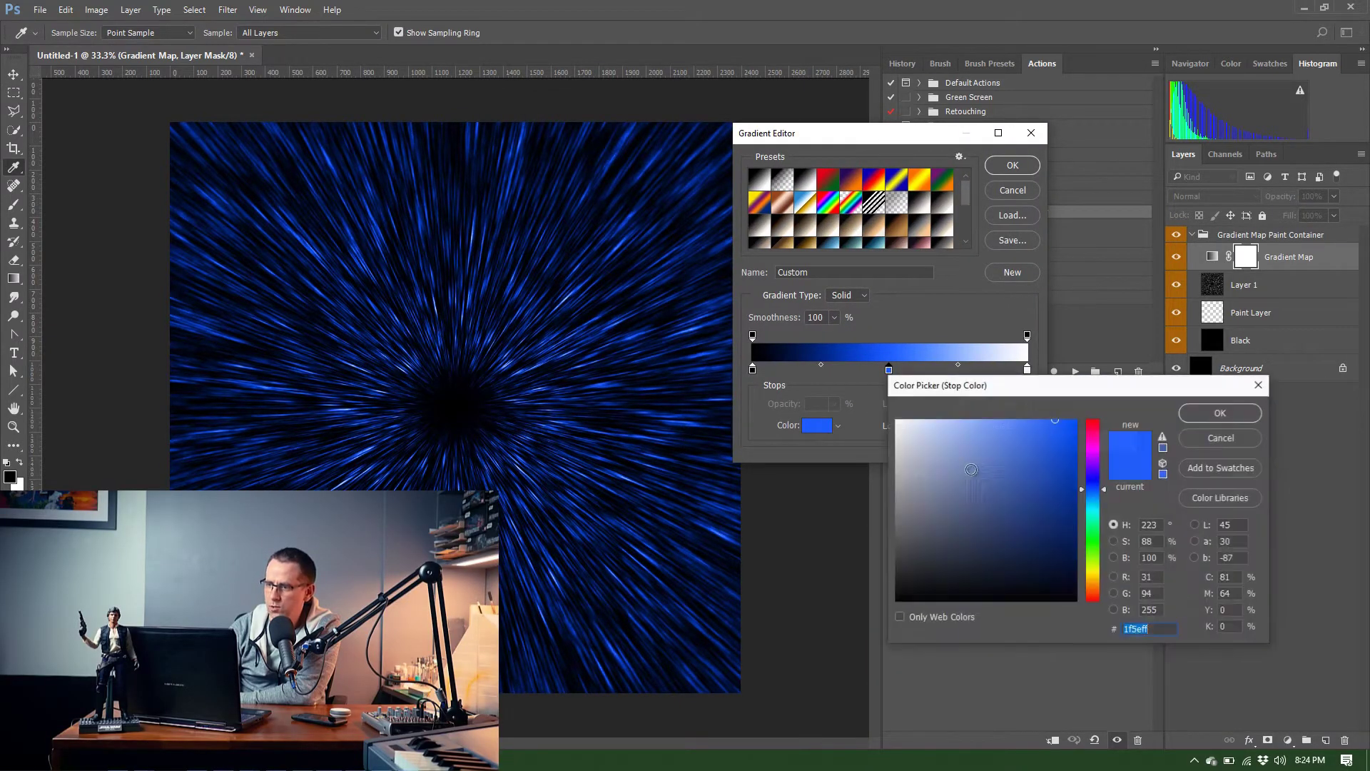
left_click_drag(1046, 468, 1026, 473)
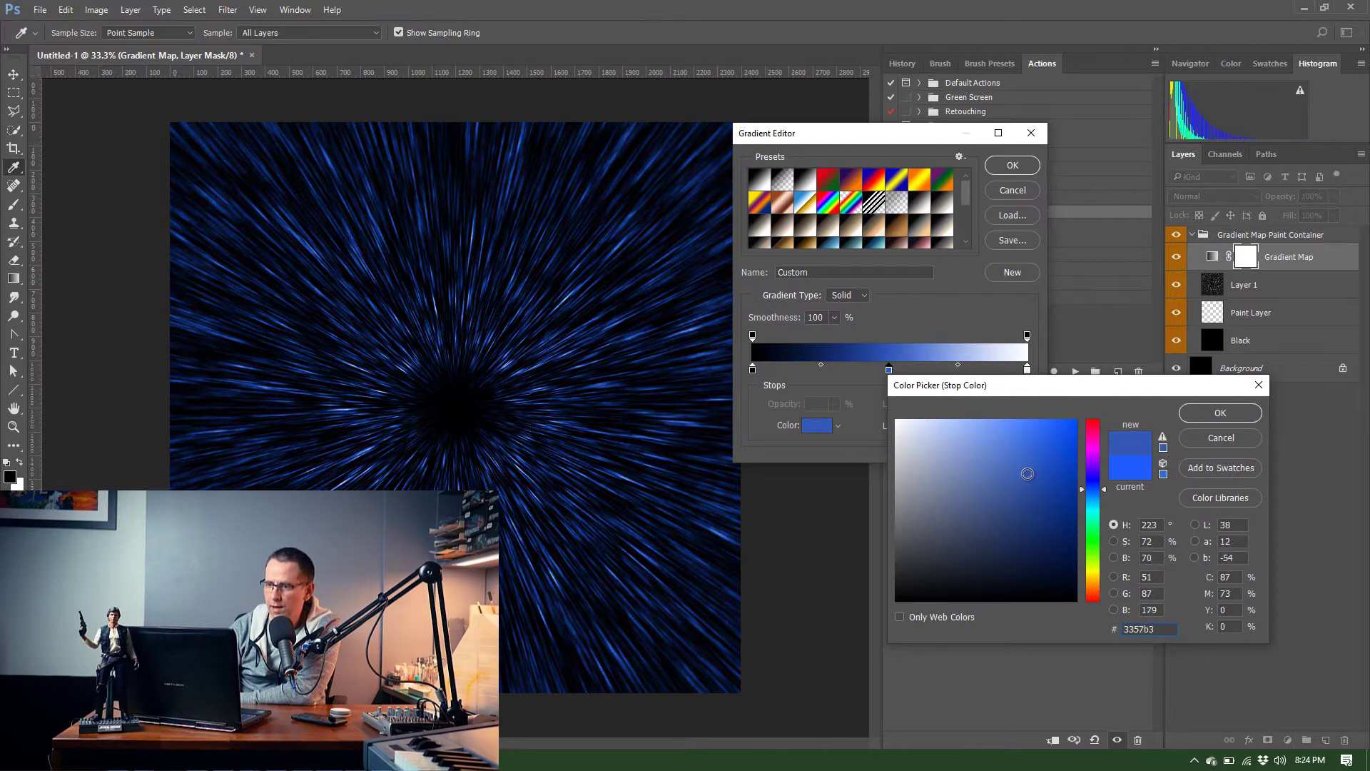
left_click(1087, 495)
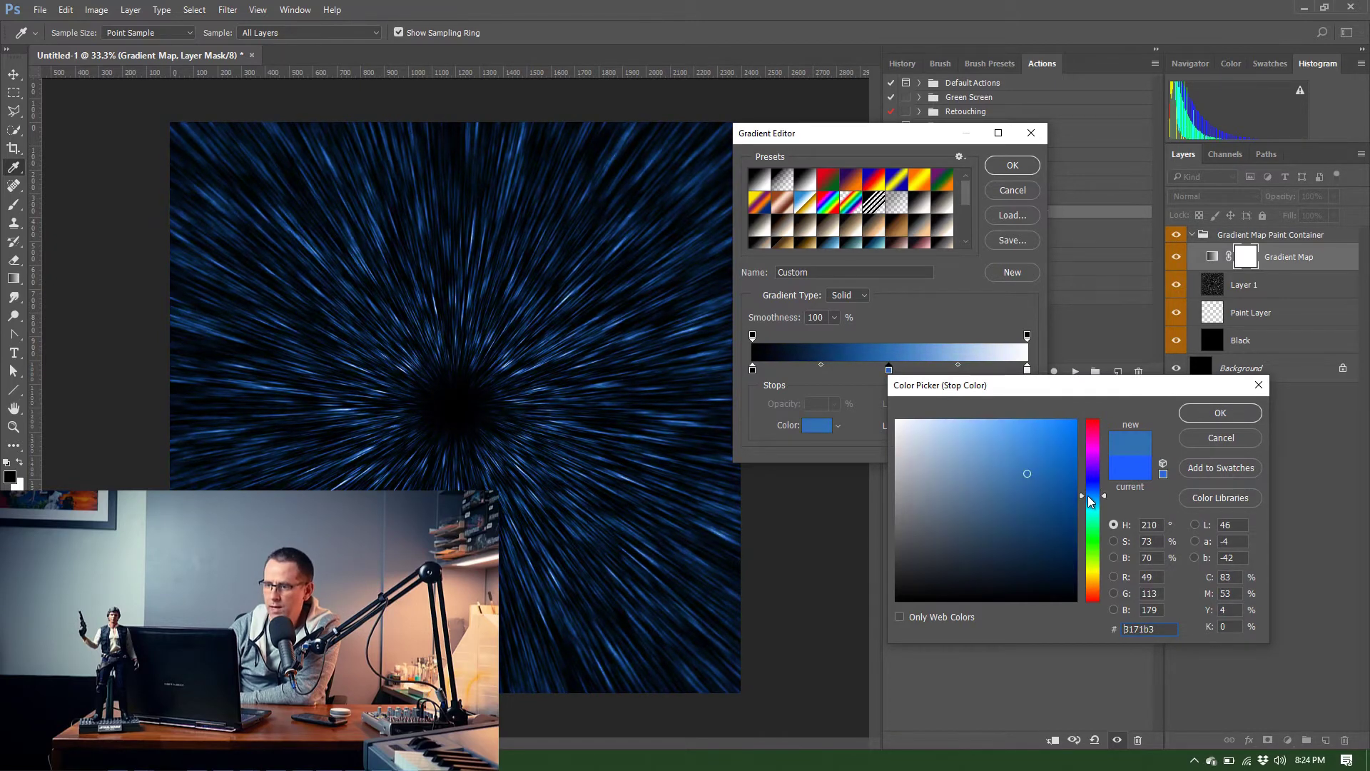
left_click(1193, 413)
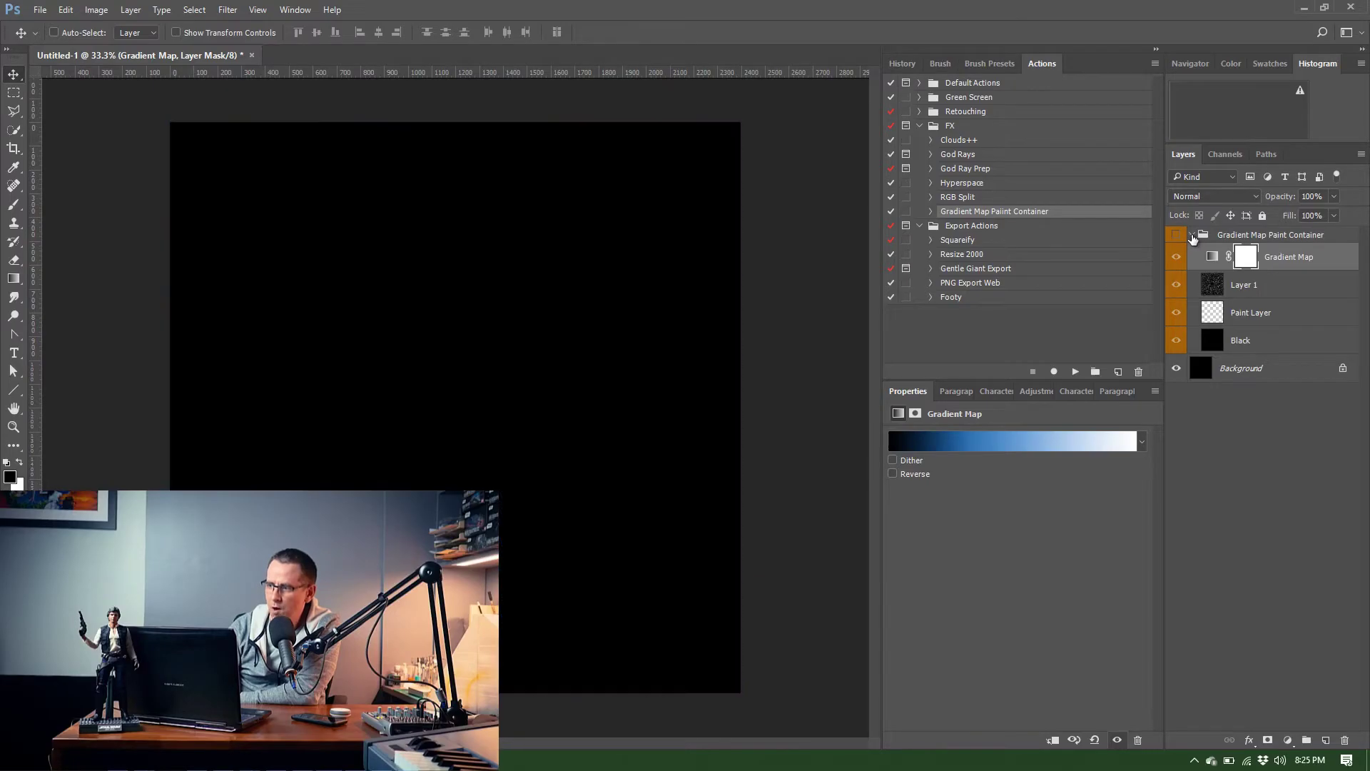
- Add a black-filled Layer 2 above the collapsed group and convert it to a smart object
left_click(1256, 234)
left_click(1191, 235)
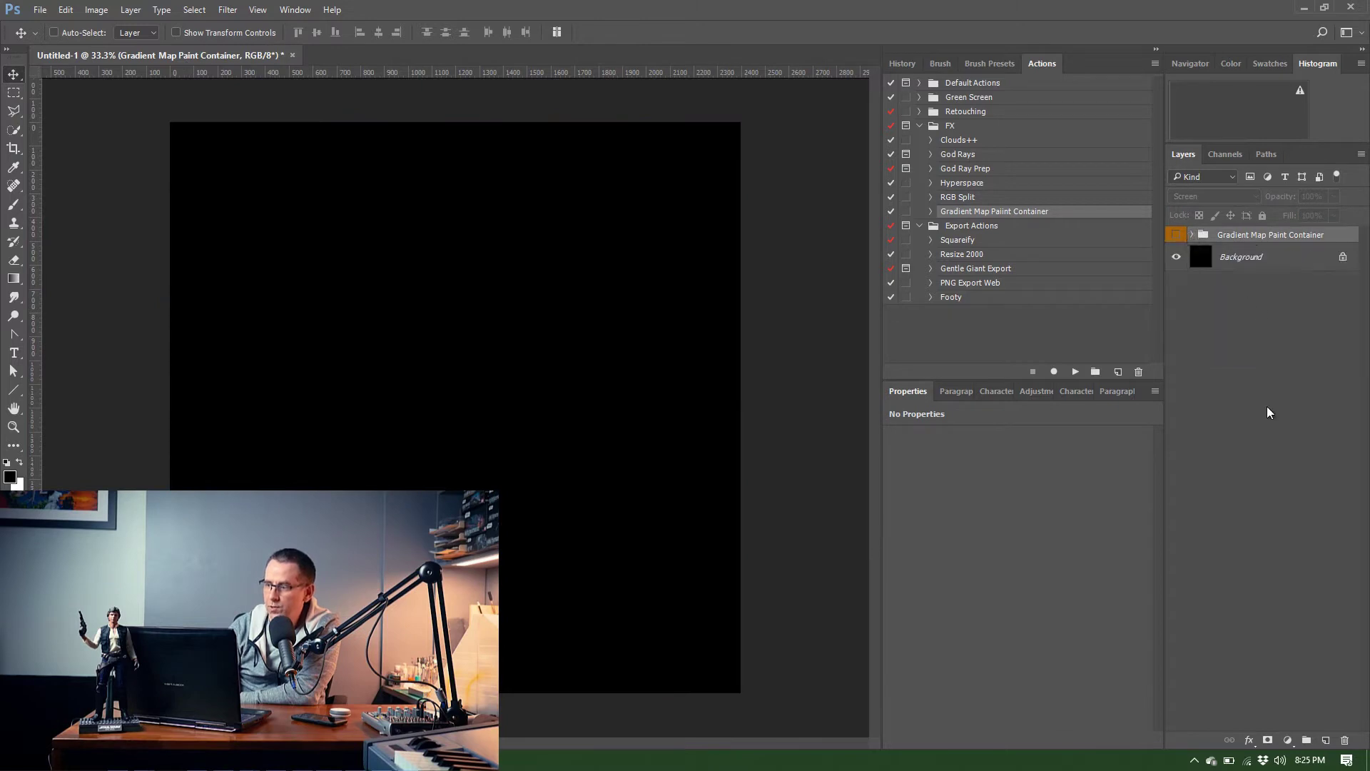
left_click(1326, 740)
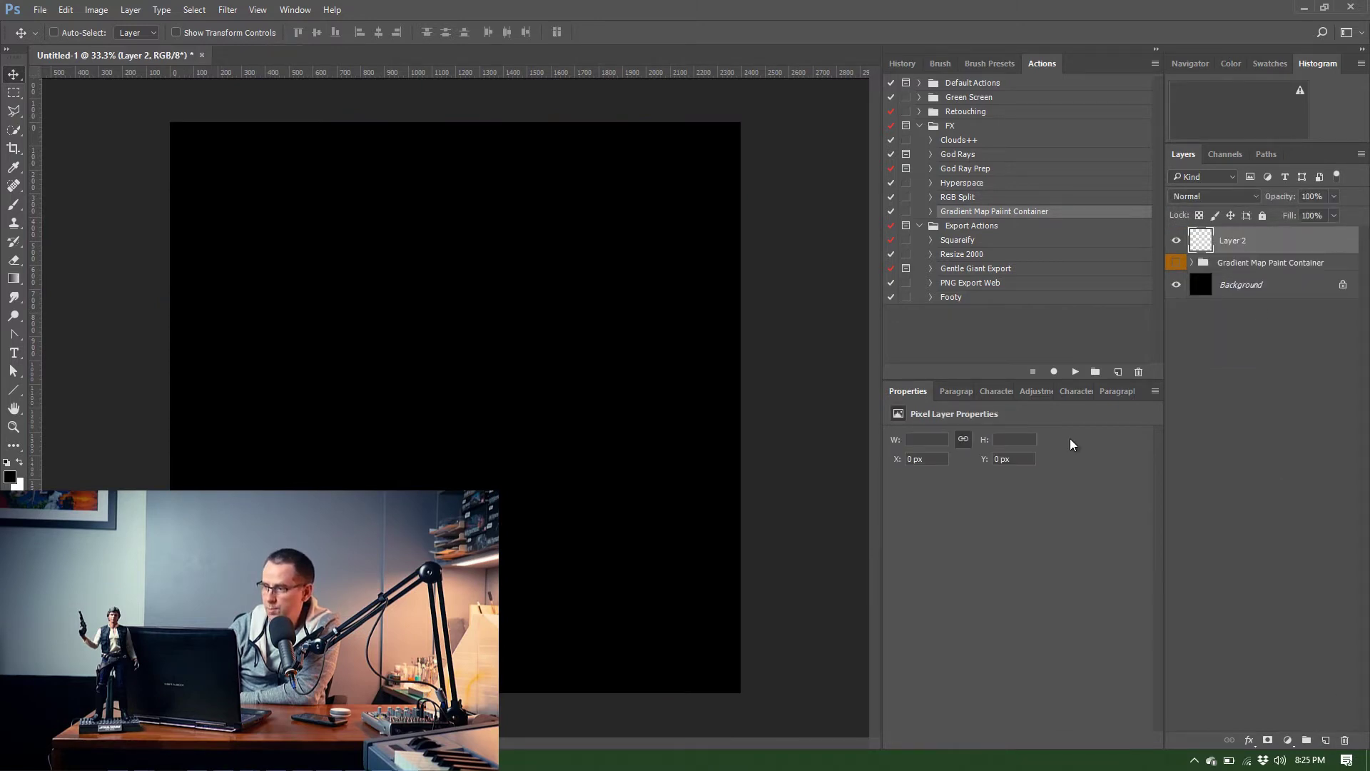
key("shift+BackSpace")
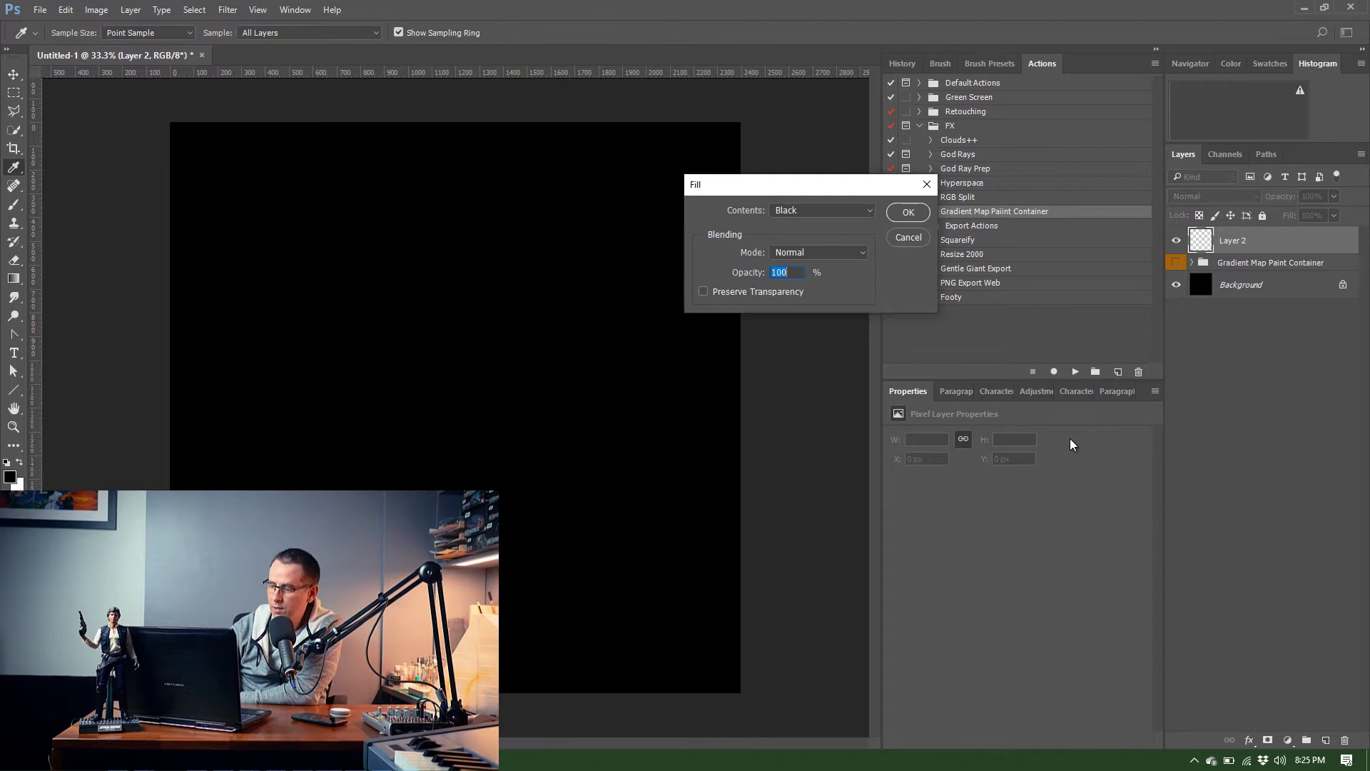
key("Return")
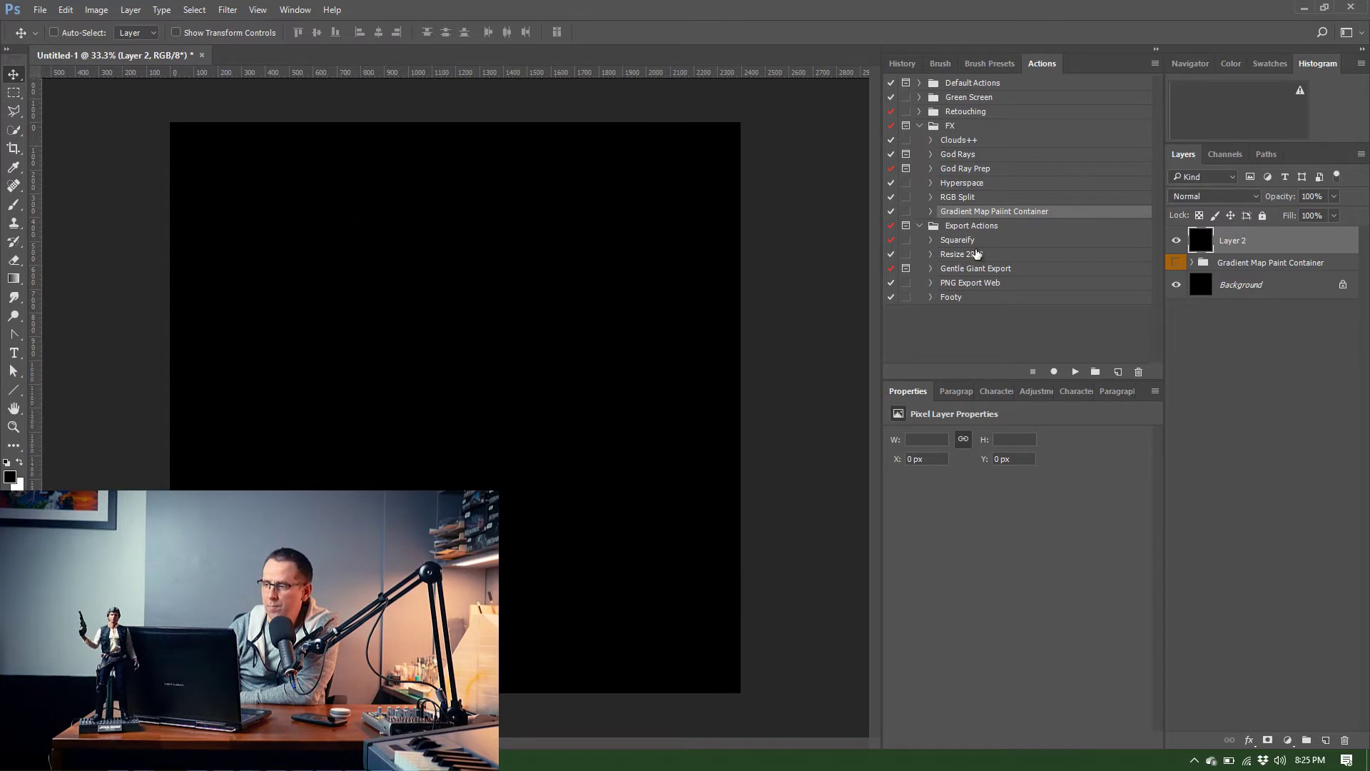
right_click(1230, 243)
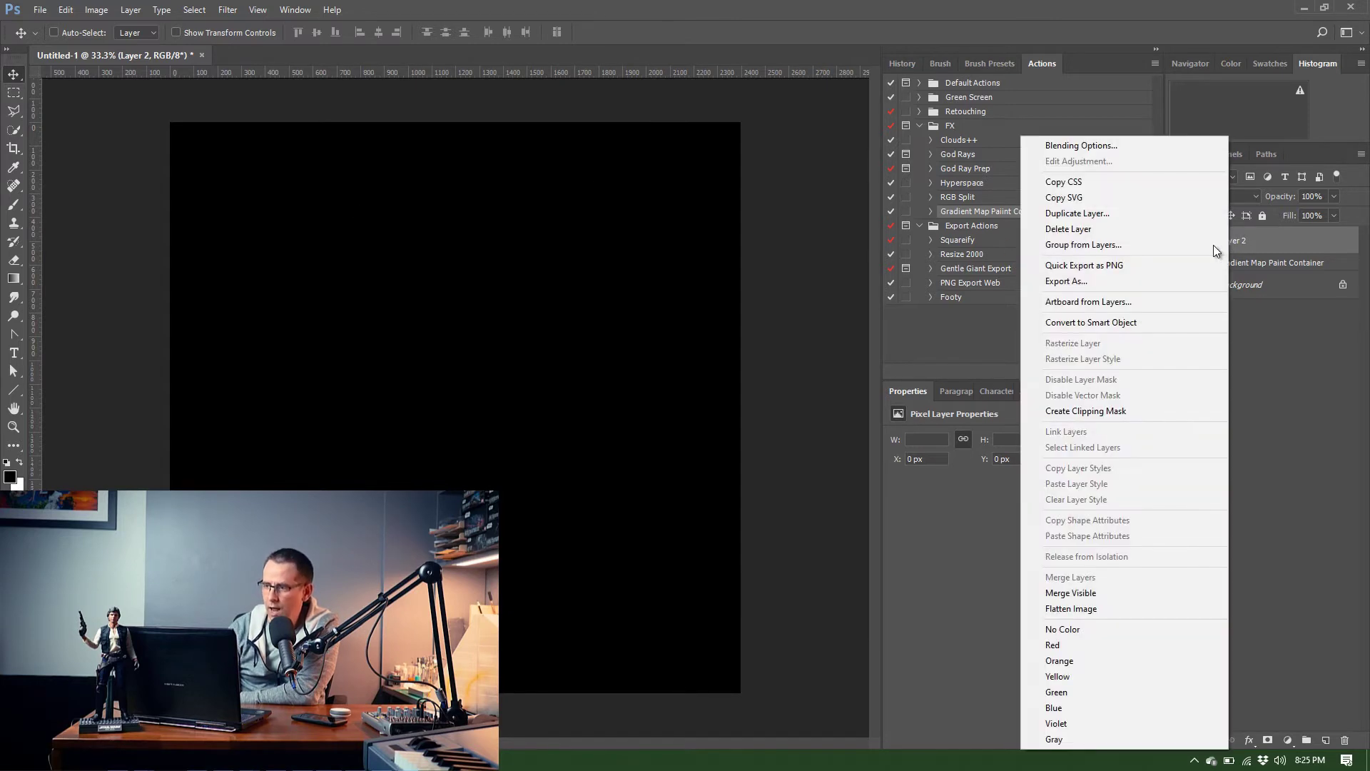
left_click(1117, 325)
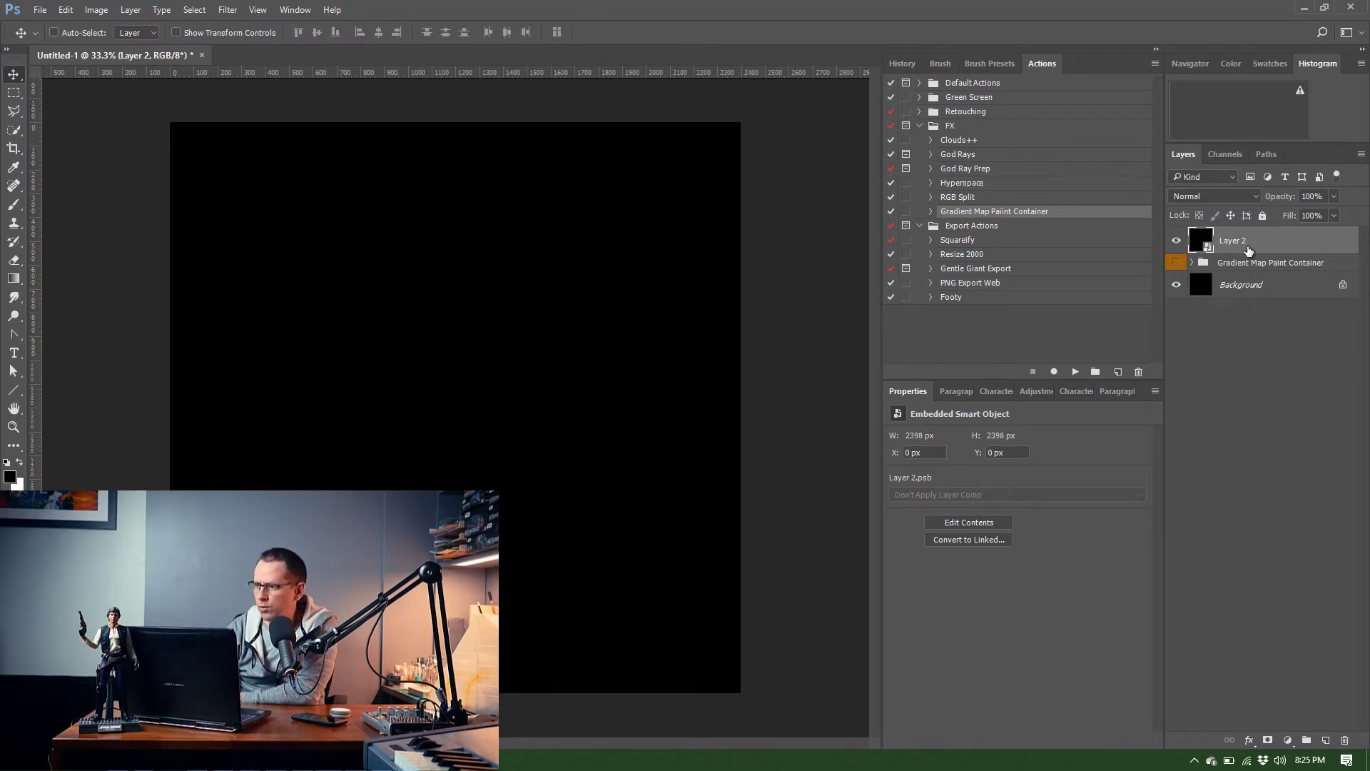
- Apply the Fibers render filter to Layer 2 as a smart filter
left_click(227, 9)
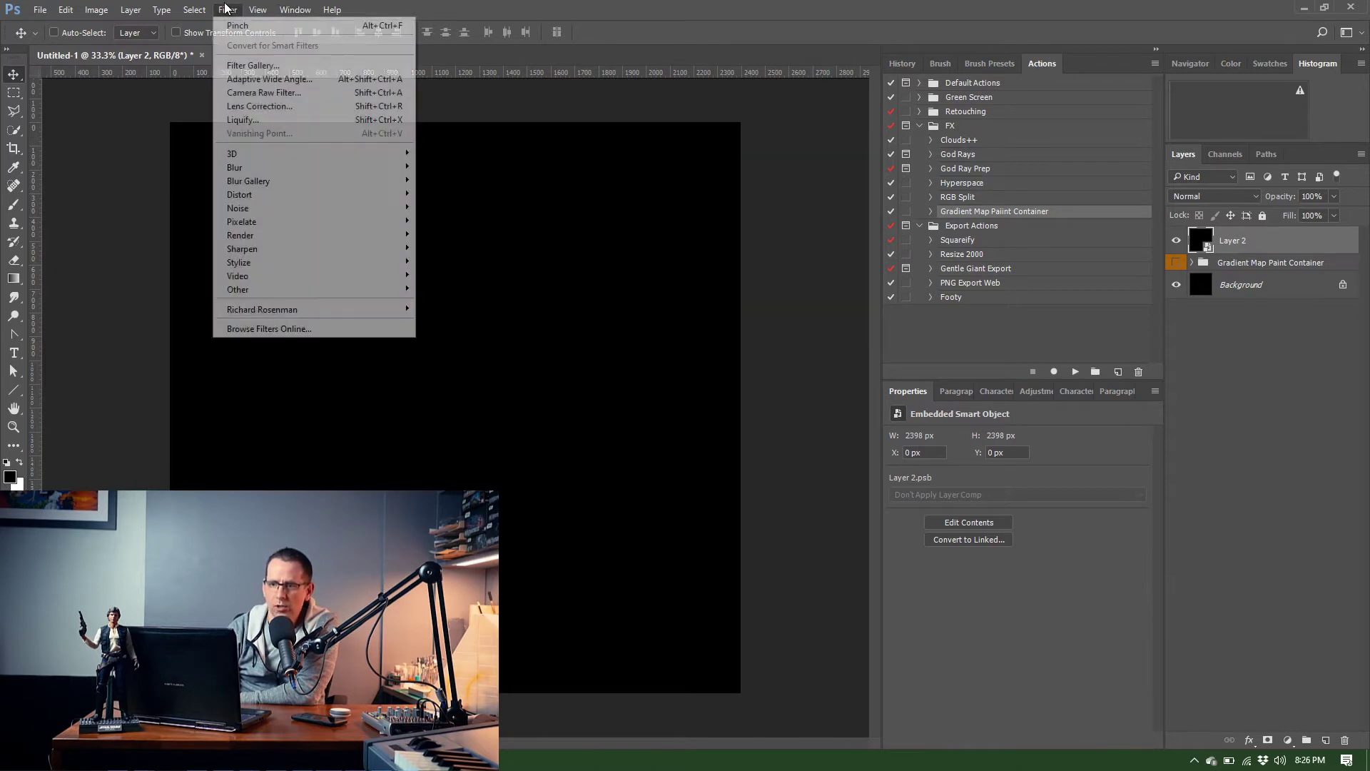
mouse_move(392, 236)
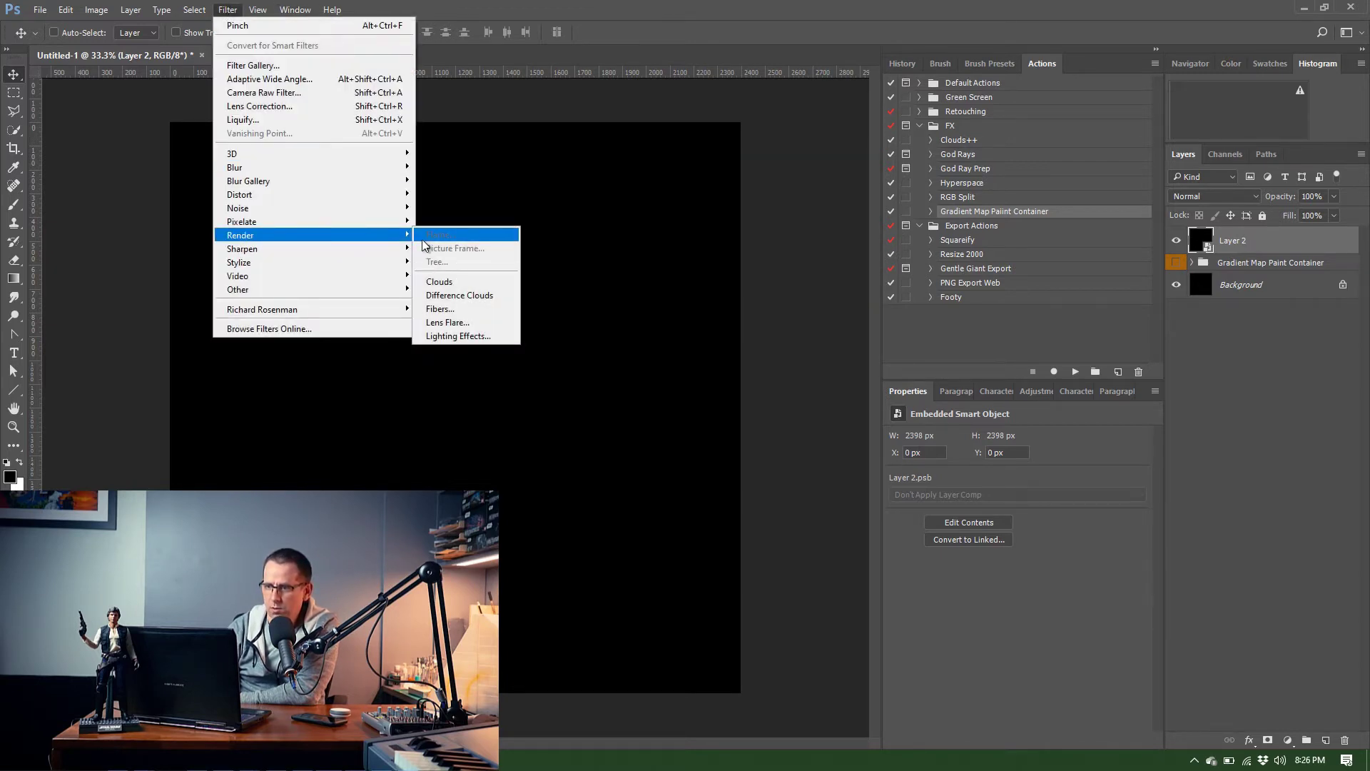
left_click(456, 308)
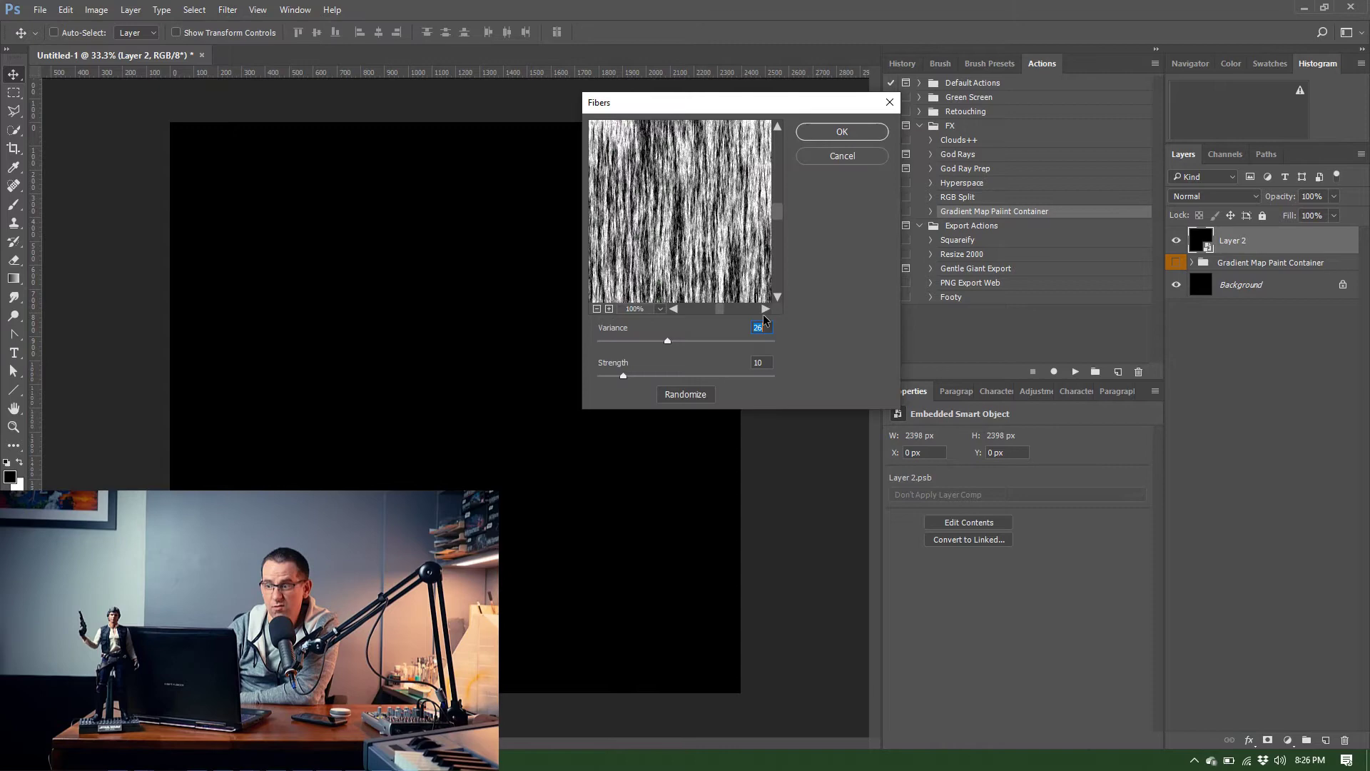
left_click(842, 132)
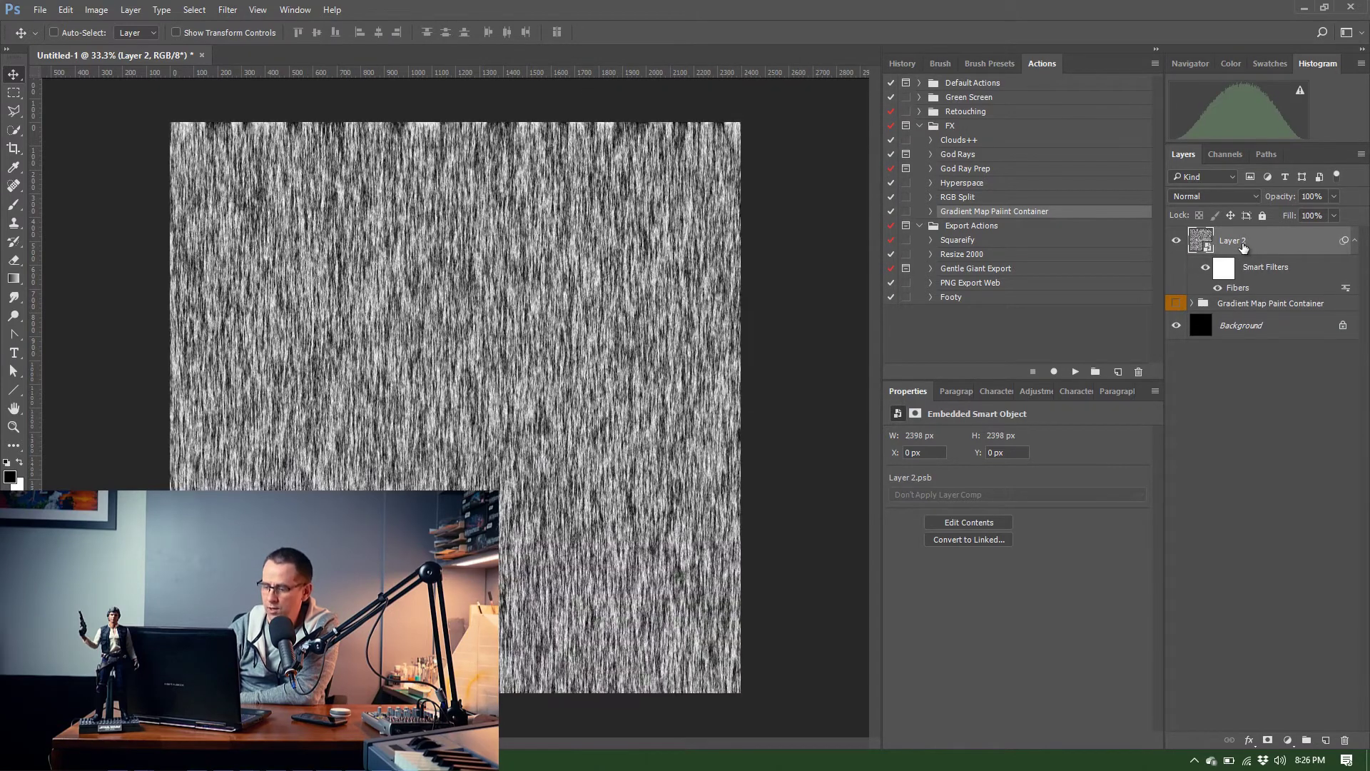
- Darken the fibers with a Levels smart filter, black input point at 73
key("ctrl+l")
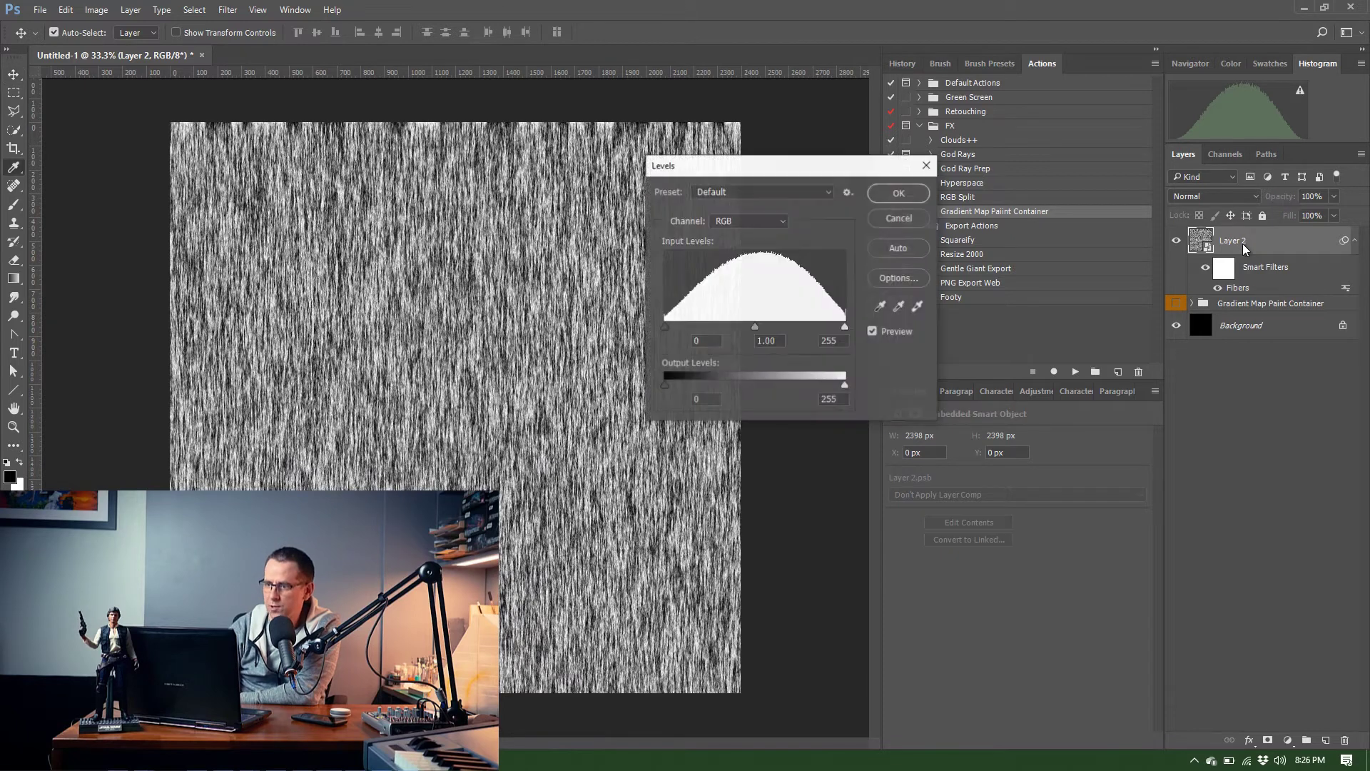
left_click_drag(664, 326, 668, 327)
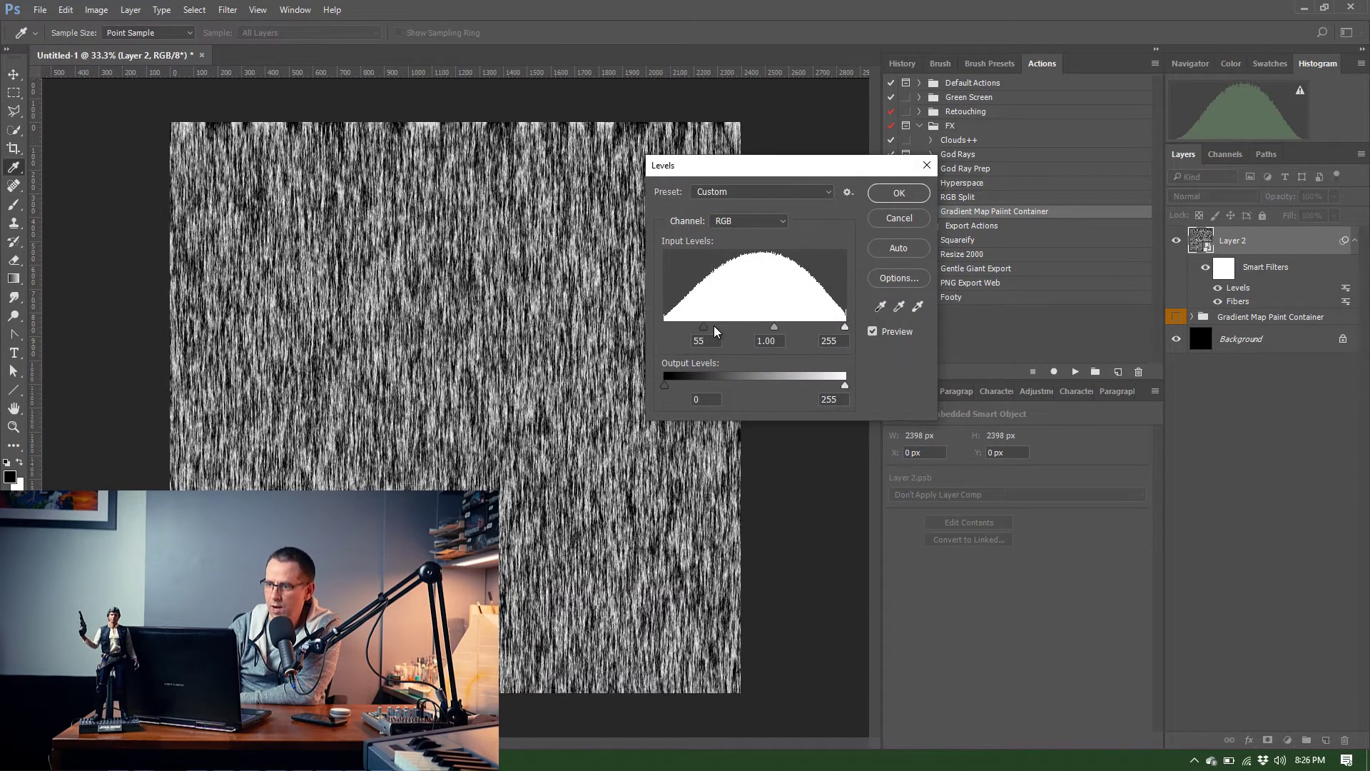
left_click_drag(714, 325, 825, 327)
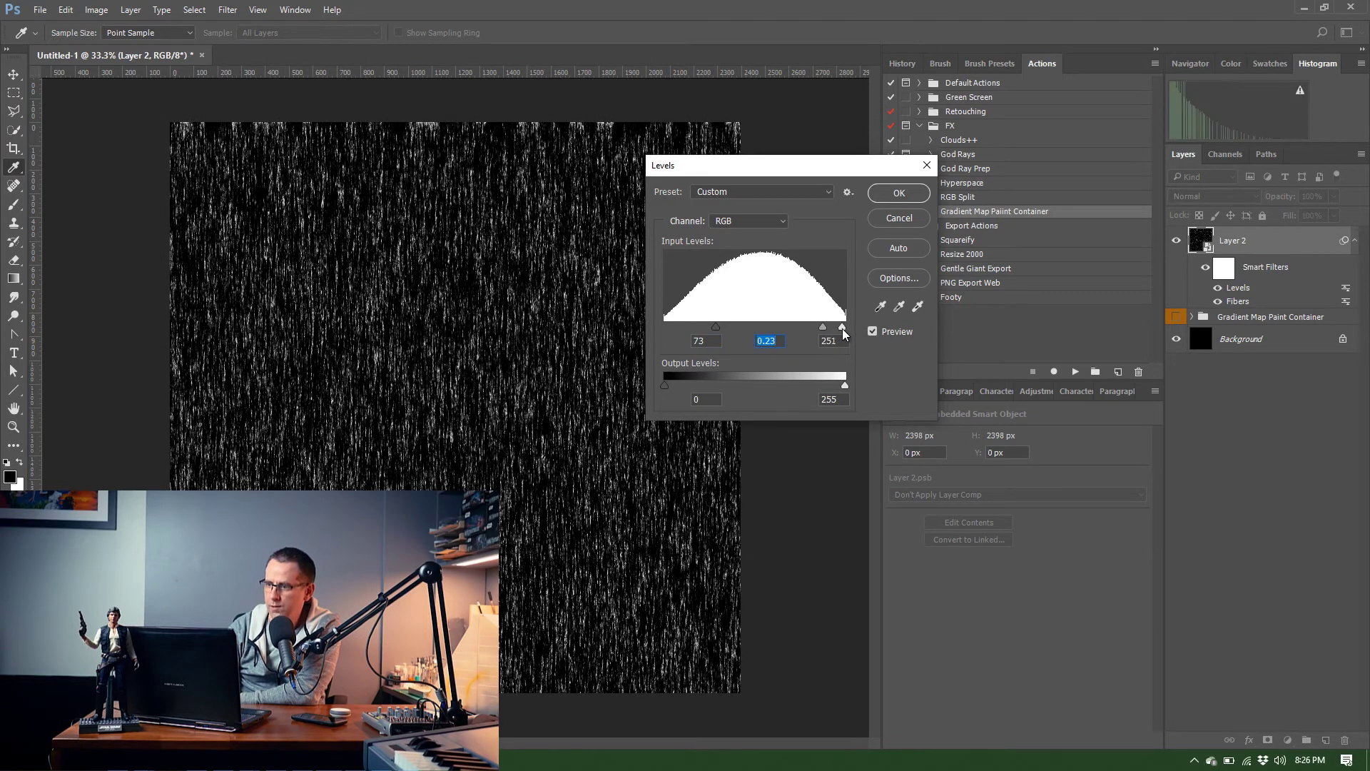
left_click(898, 193)
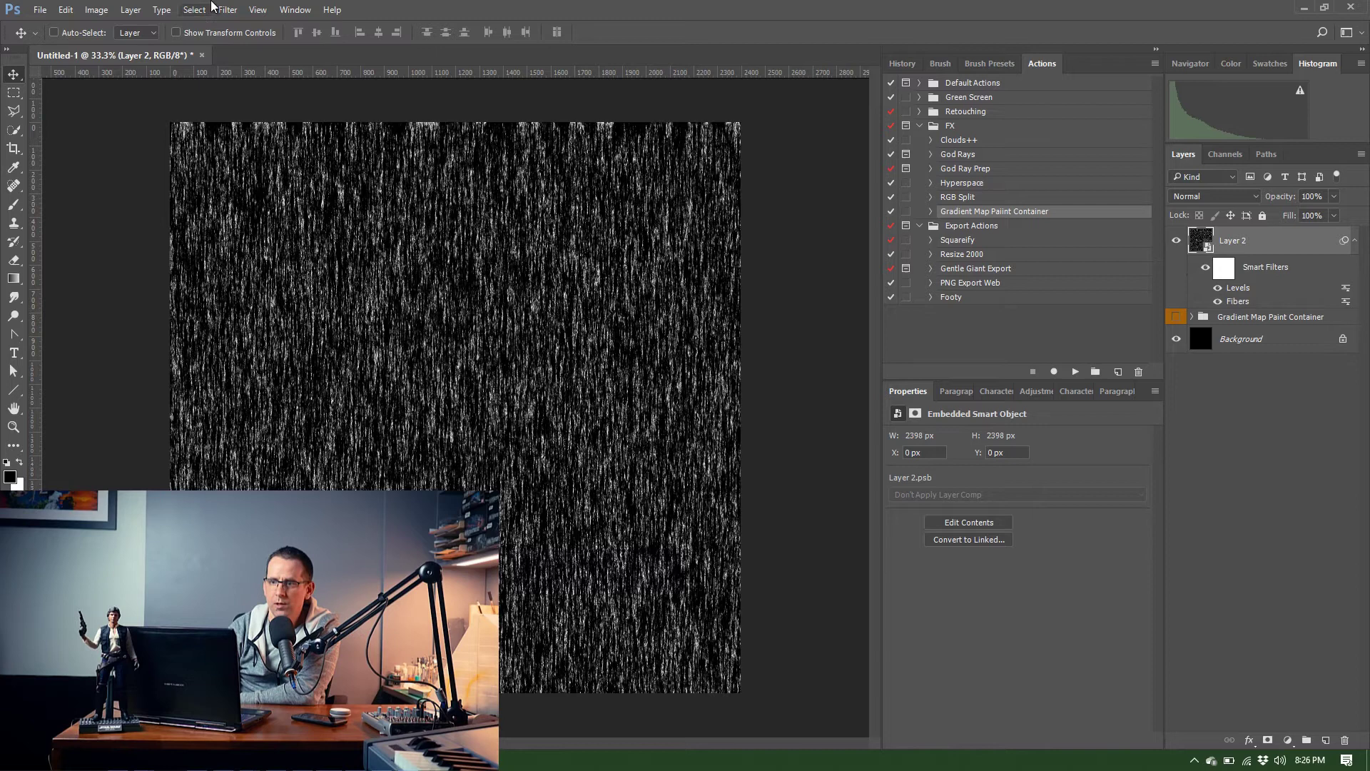
- Add a Gaussian Blur smart filter with a 1.0 px radius
left_click(228, 9)
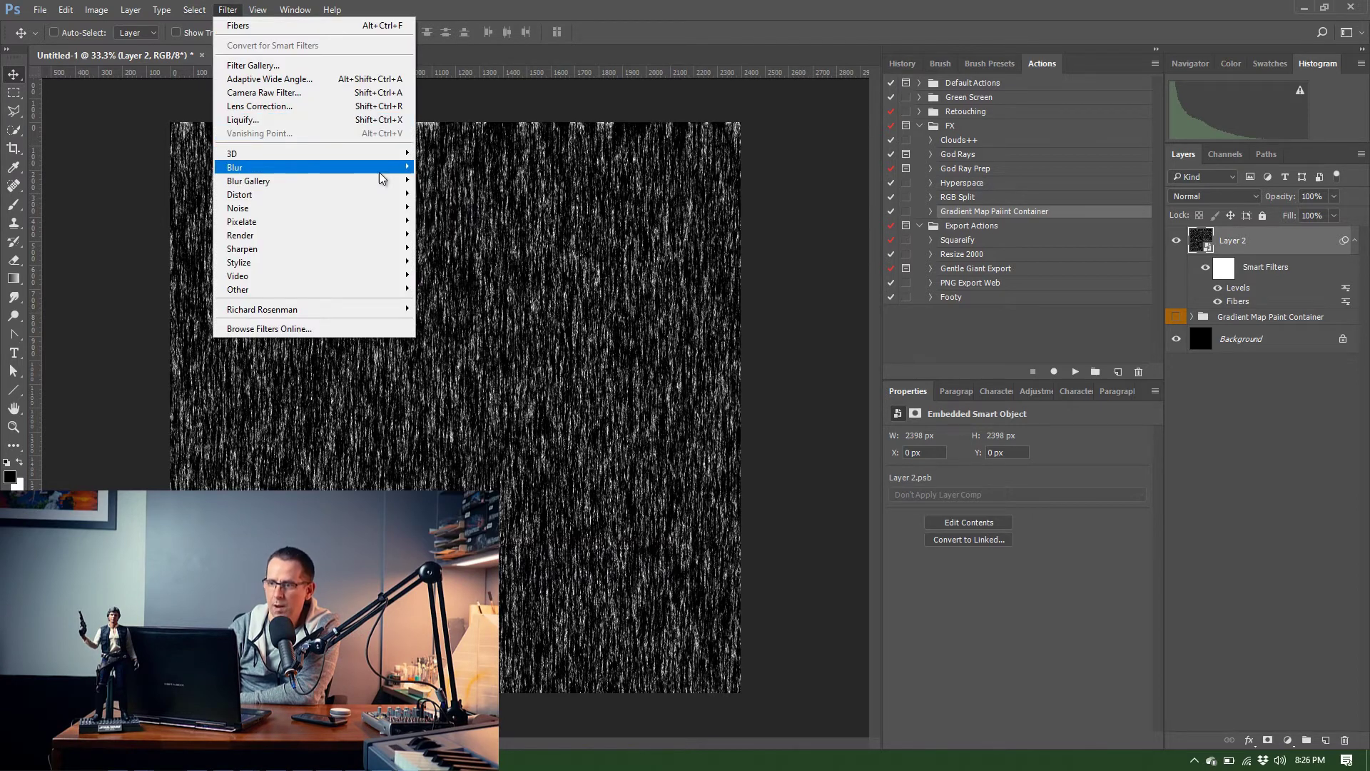
mouse_move(378, 167)
left_click(457, 220)
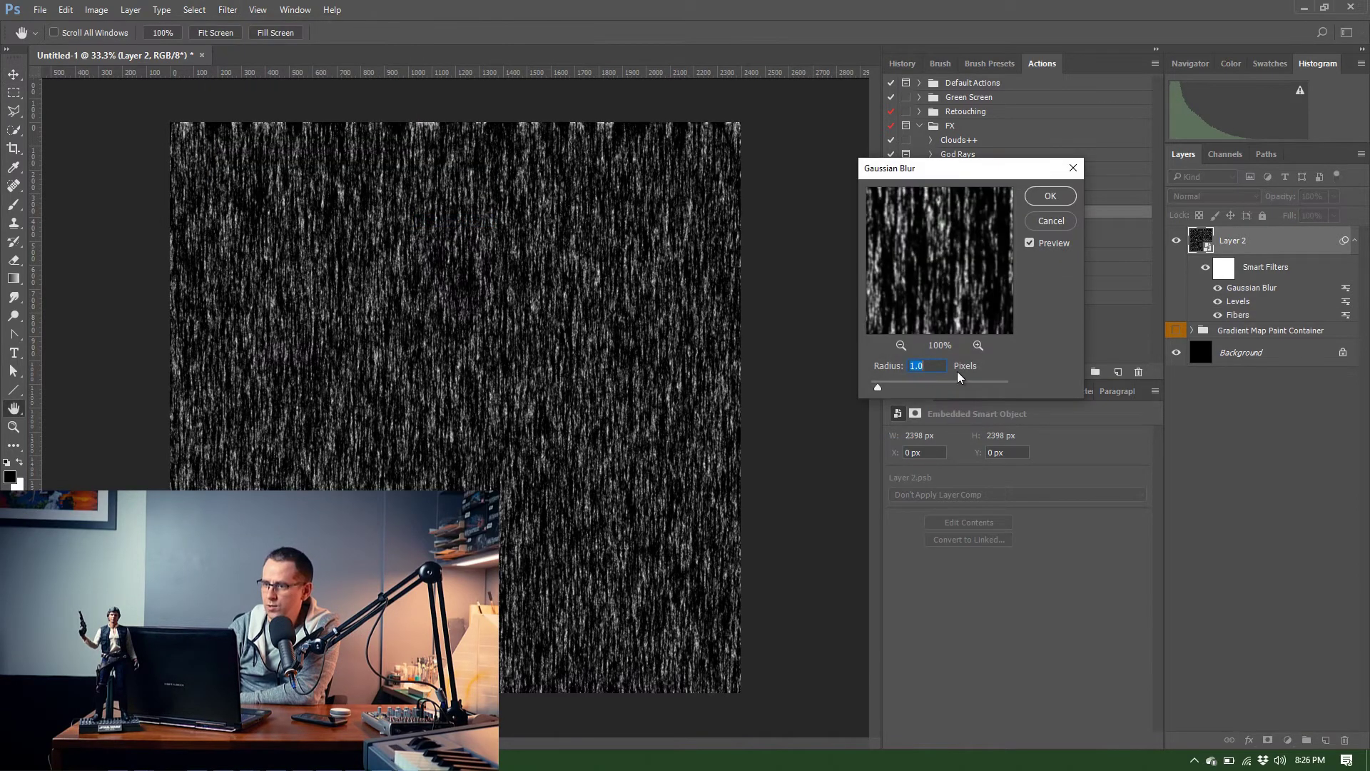
left_click(1046, 196)
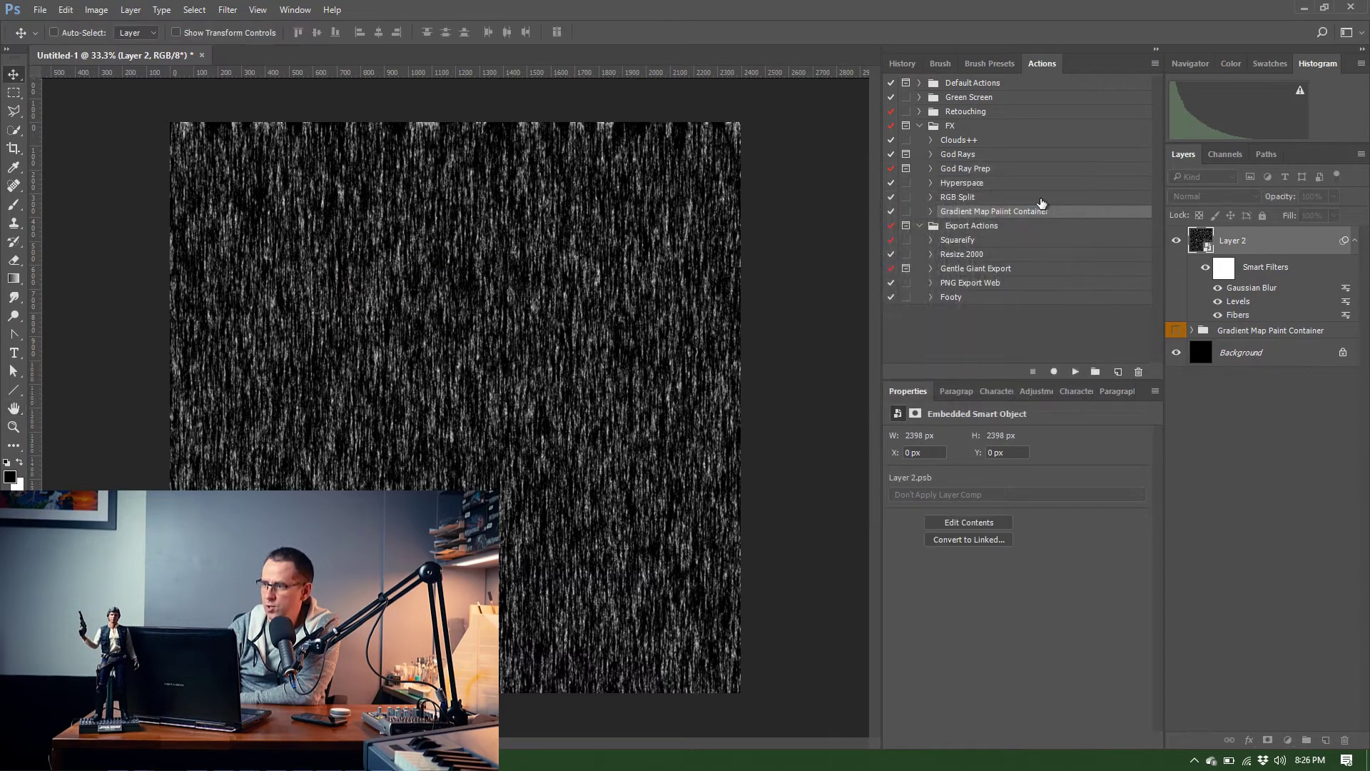
- Apply Polar Coordinates, Rectangular to Polar, to form a radial burst
left_click(228, 10)
mouse_move(357, 190)
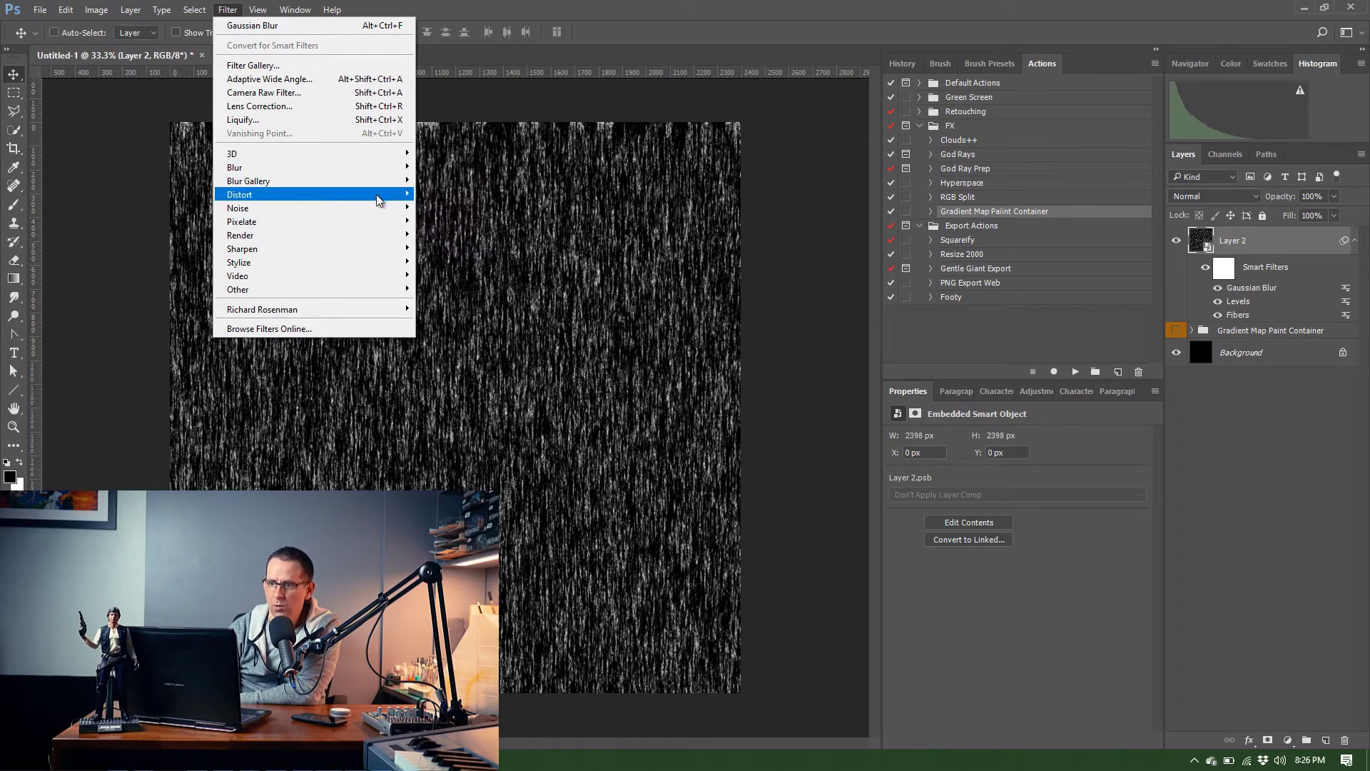
left_click(461, 221)
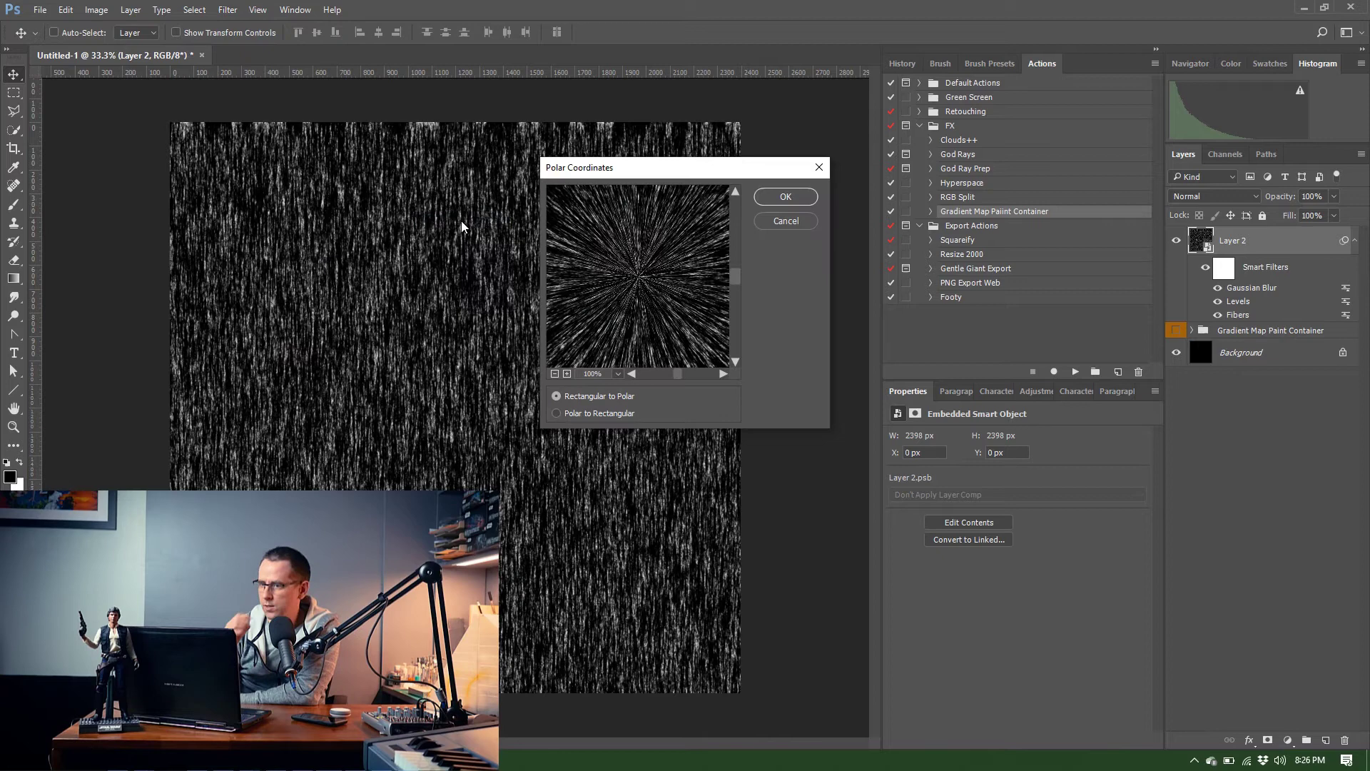
key("Return")
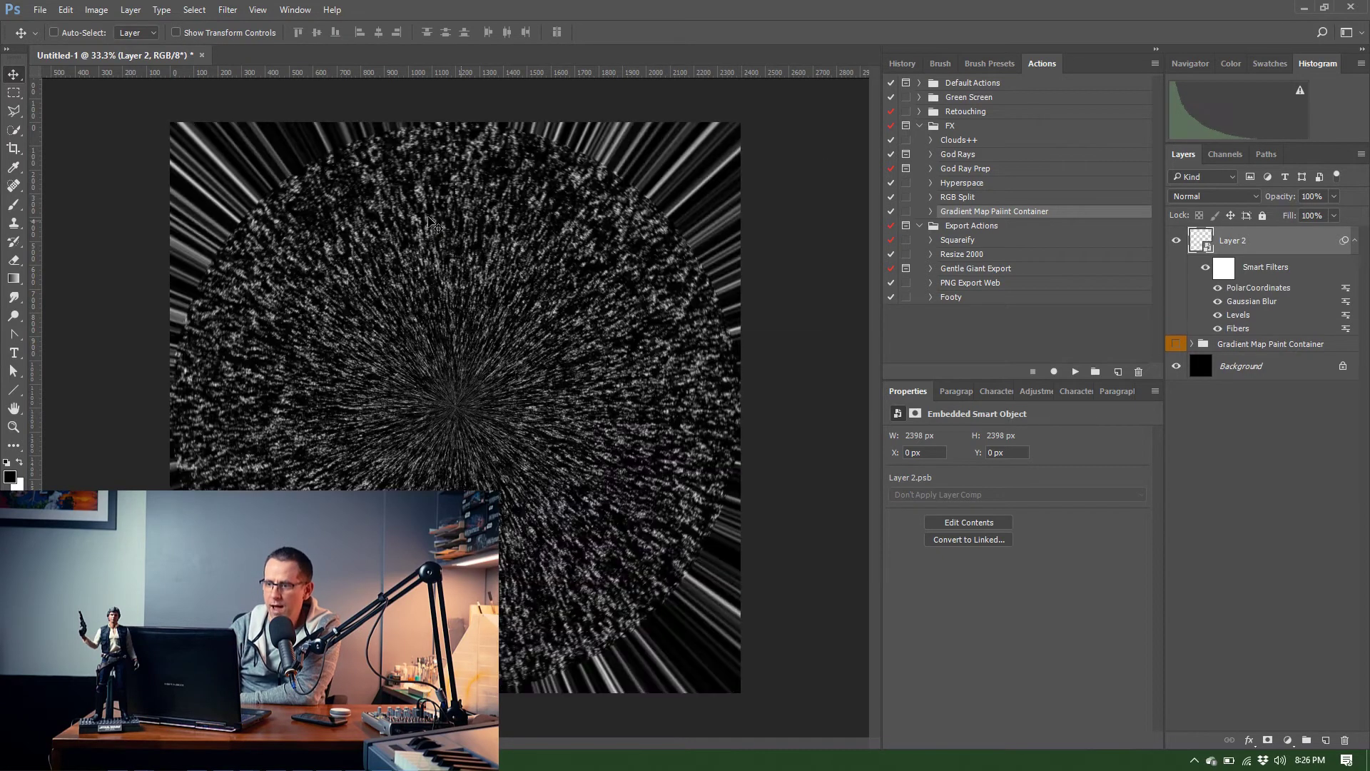
- Apply a Zoom Radial Blur with Amount 38 to the burst
left_click(228, 9)
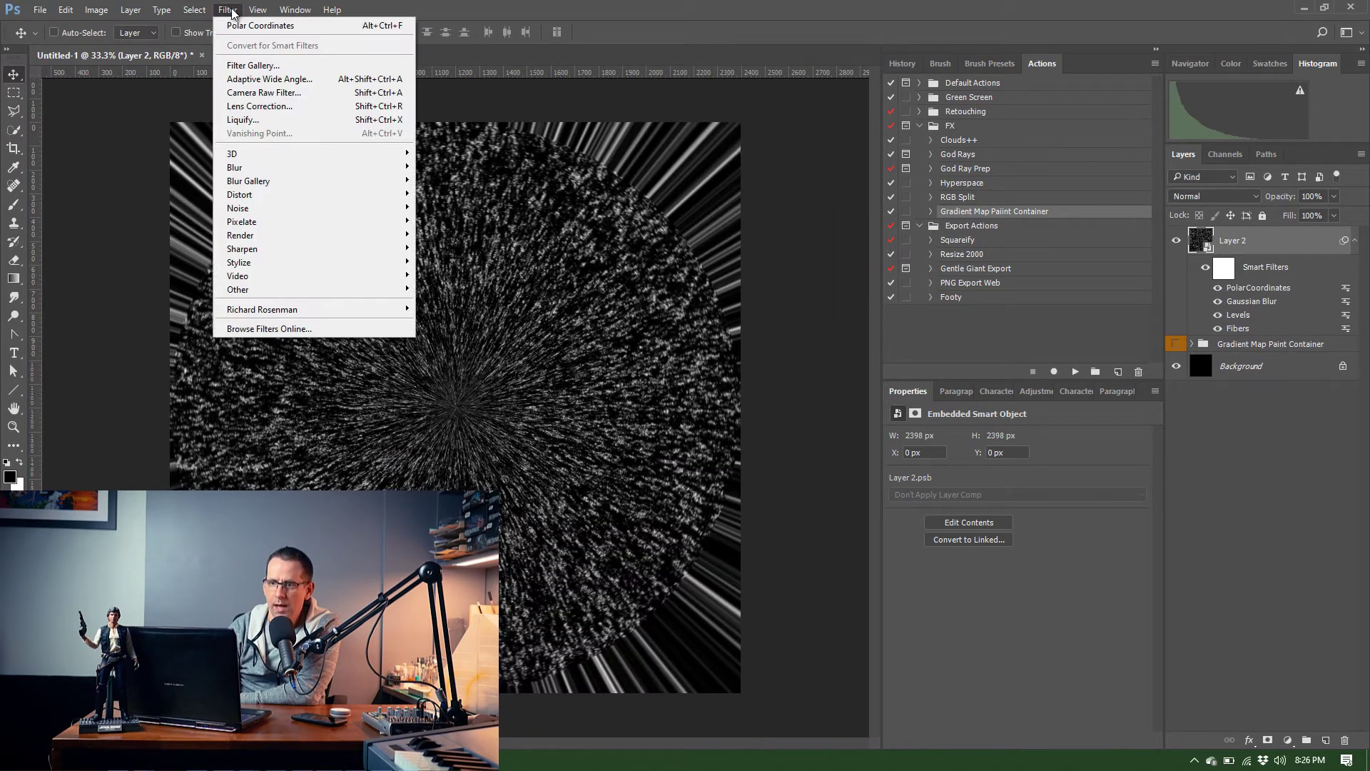
mouse_move(361, 169)
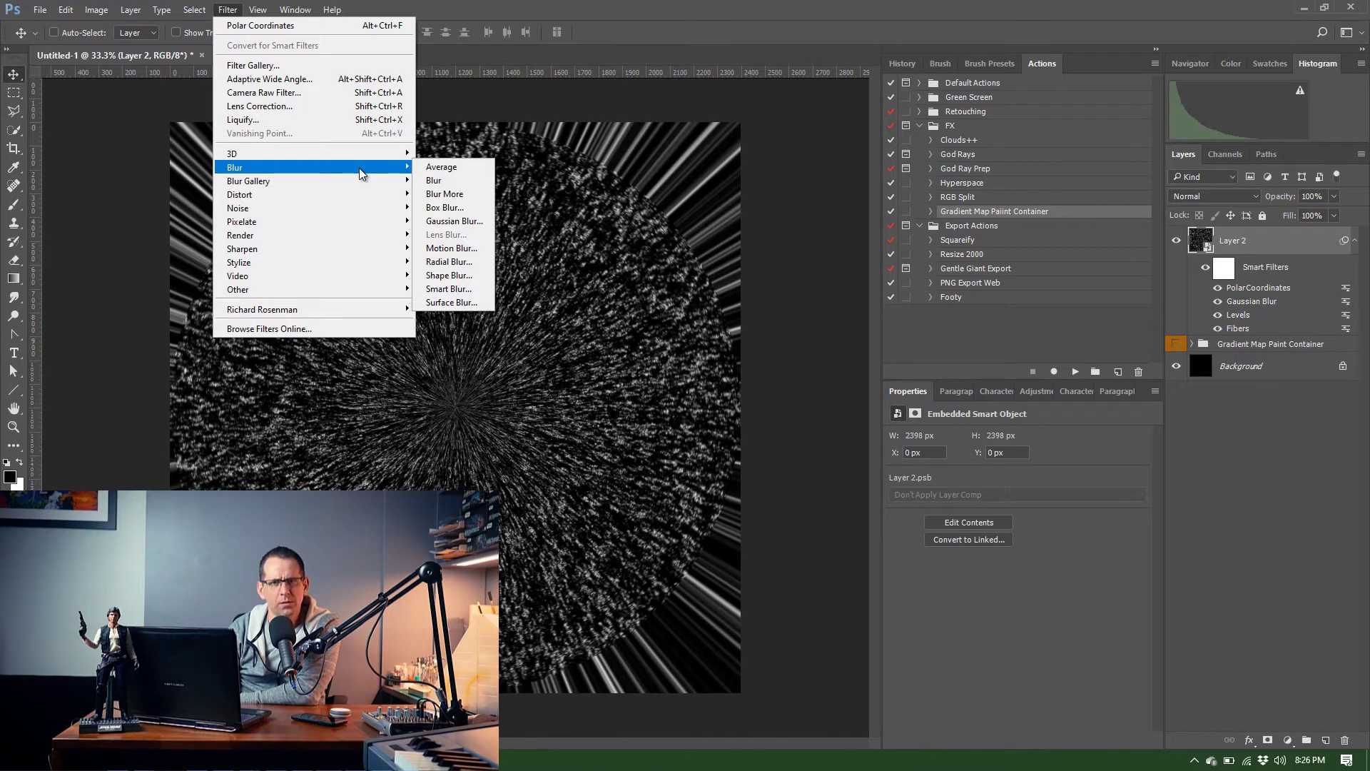
left_click(463, 262)
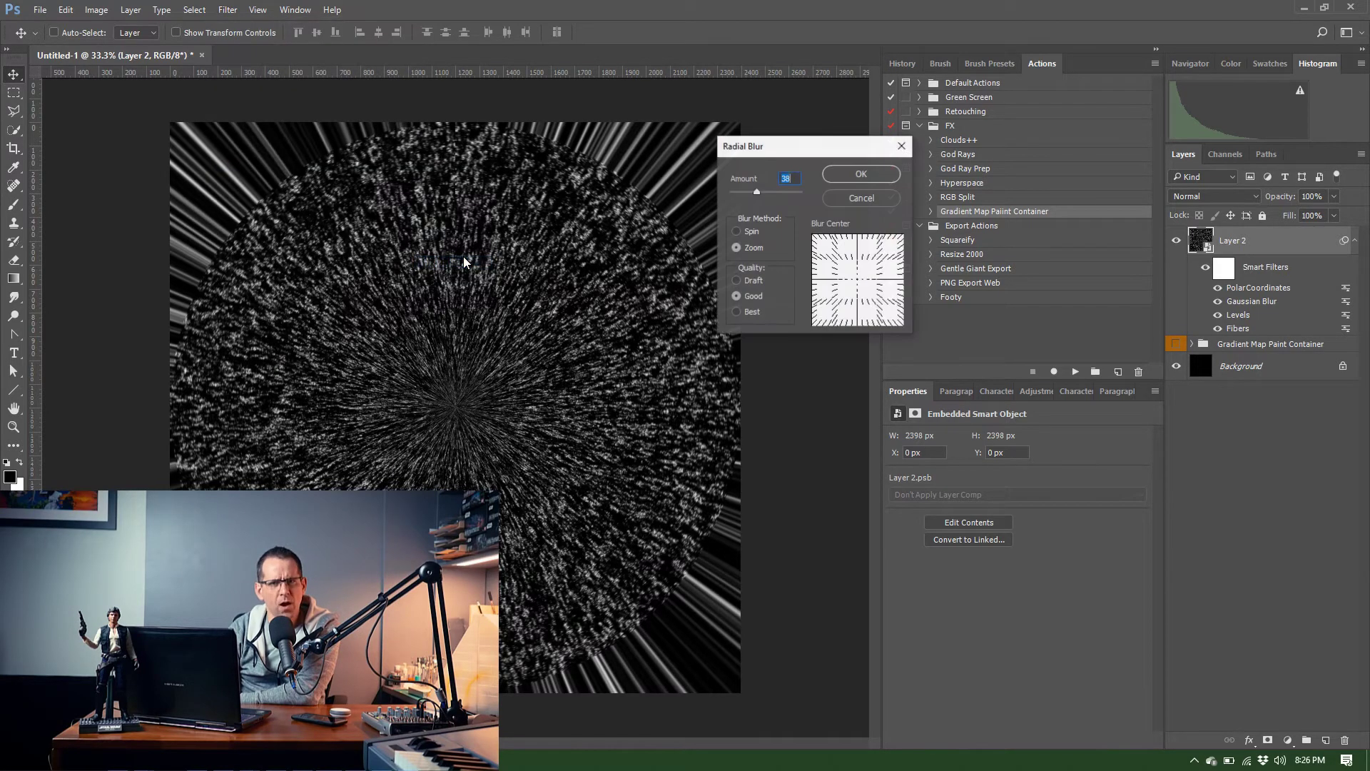
left_click(867, 179)
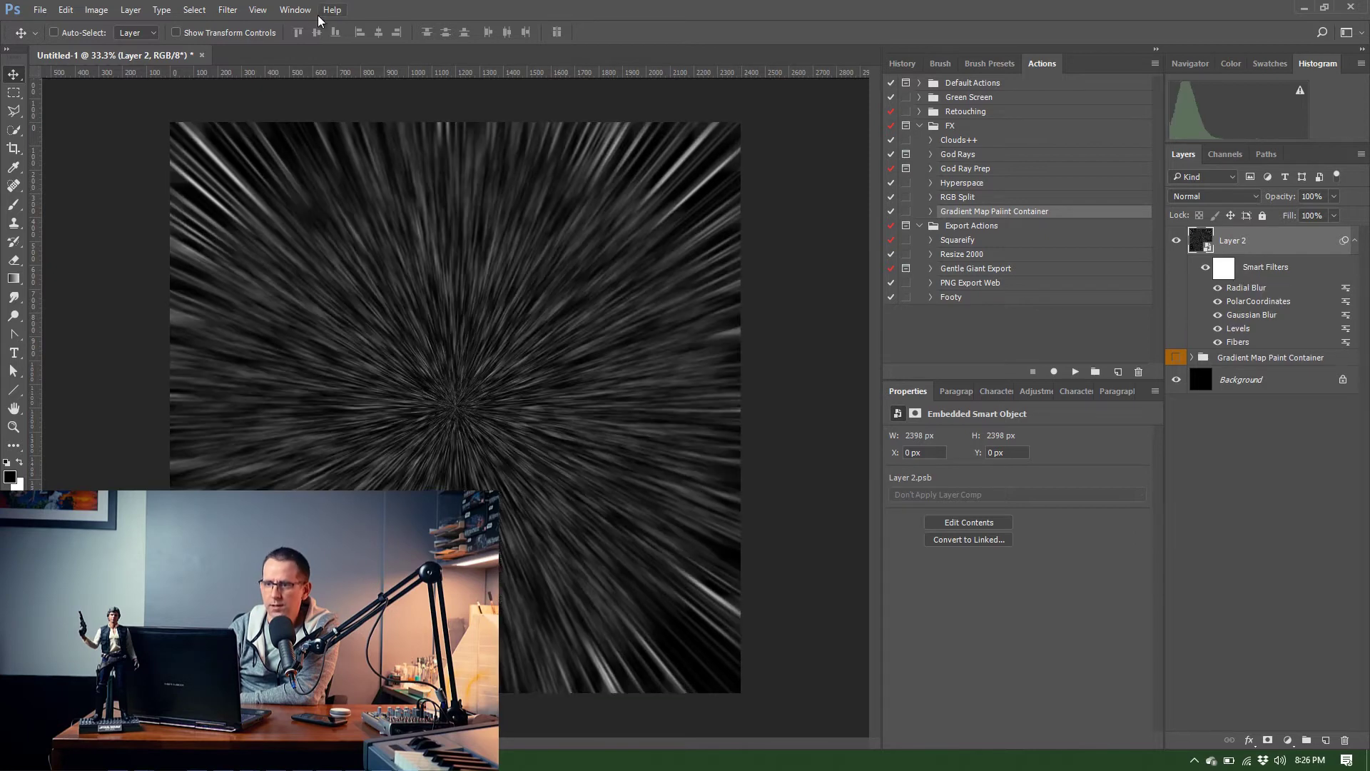
- Brighten the streaks with a Levels smart filter, moving the white input point left
key("ctrl+l")
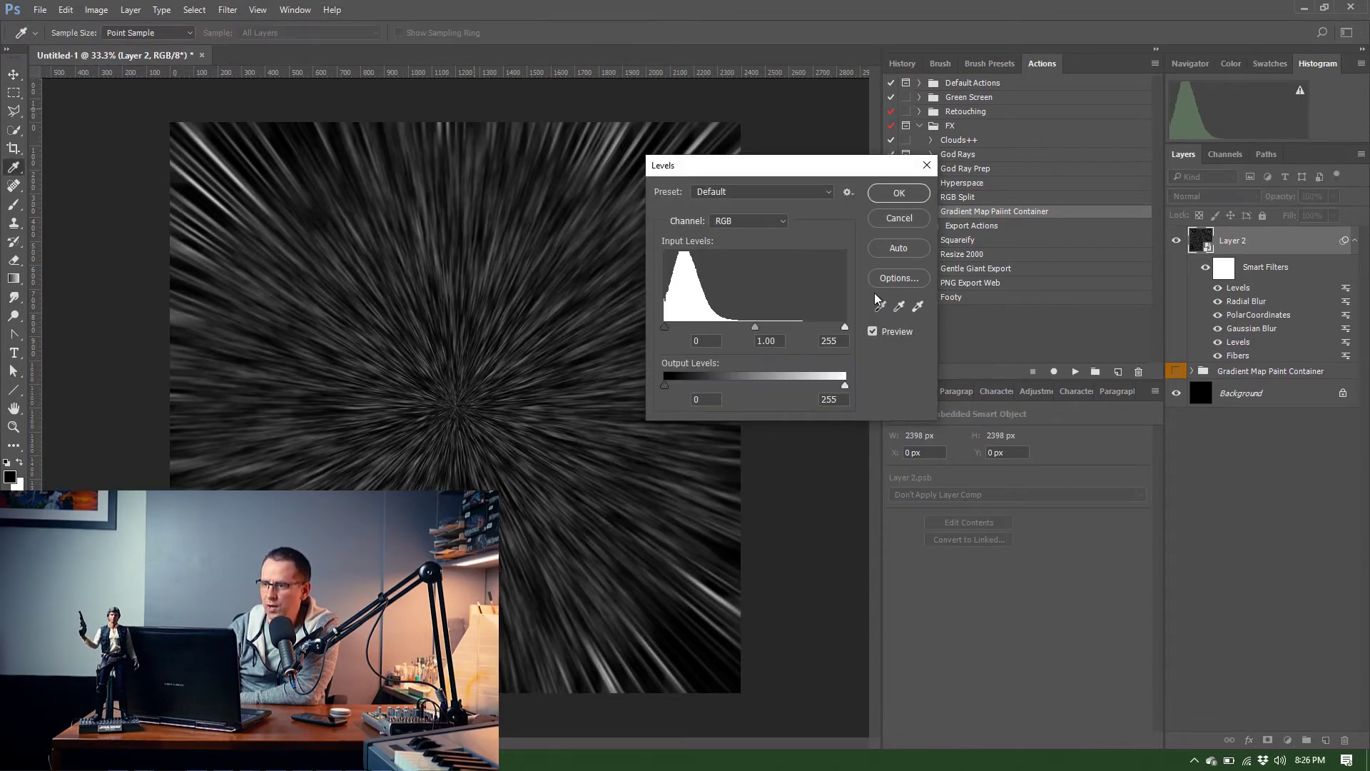
left_click_drag(824, 326, 729, 327)
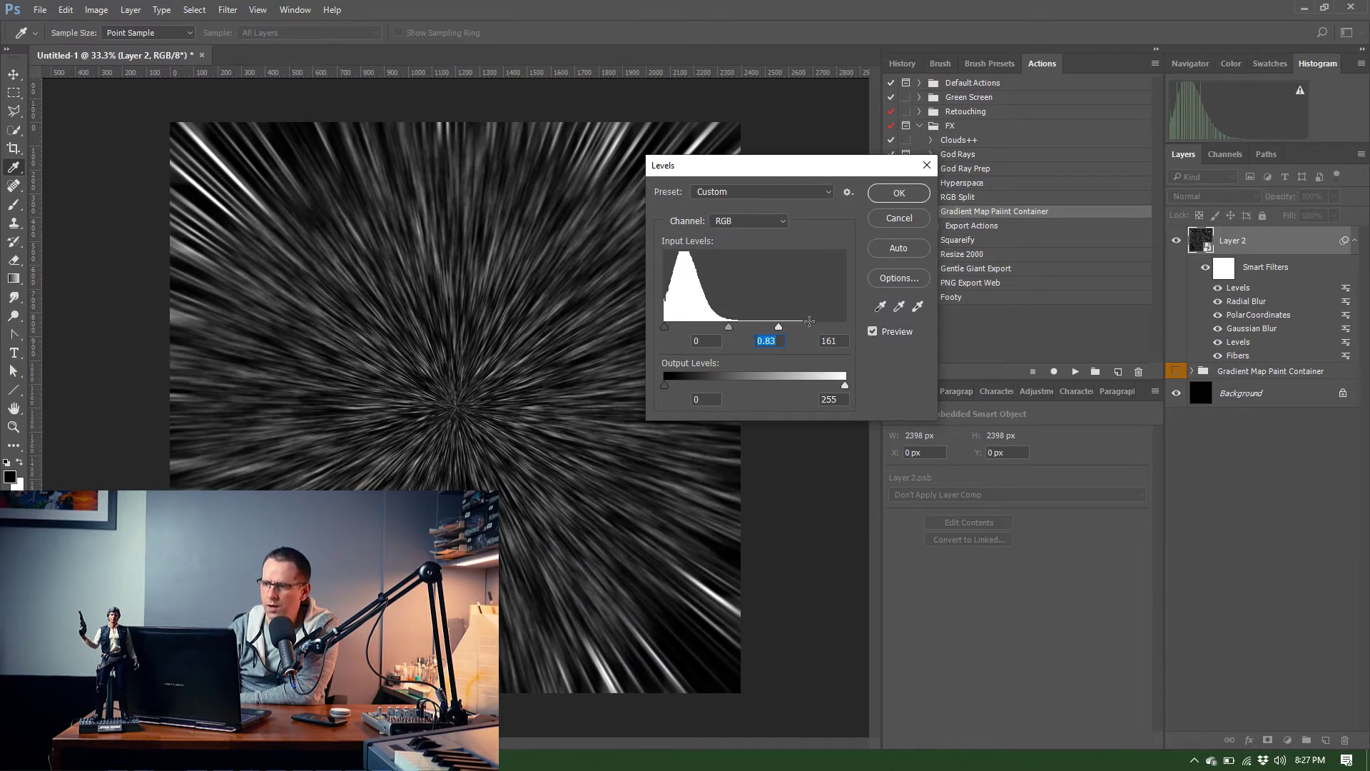
mouse_move(780, 327)
left_mouse_down()
mouse_move(728, 326)
mouse_move(767, 328)
left_mouse_up()
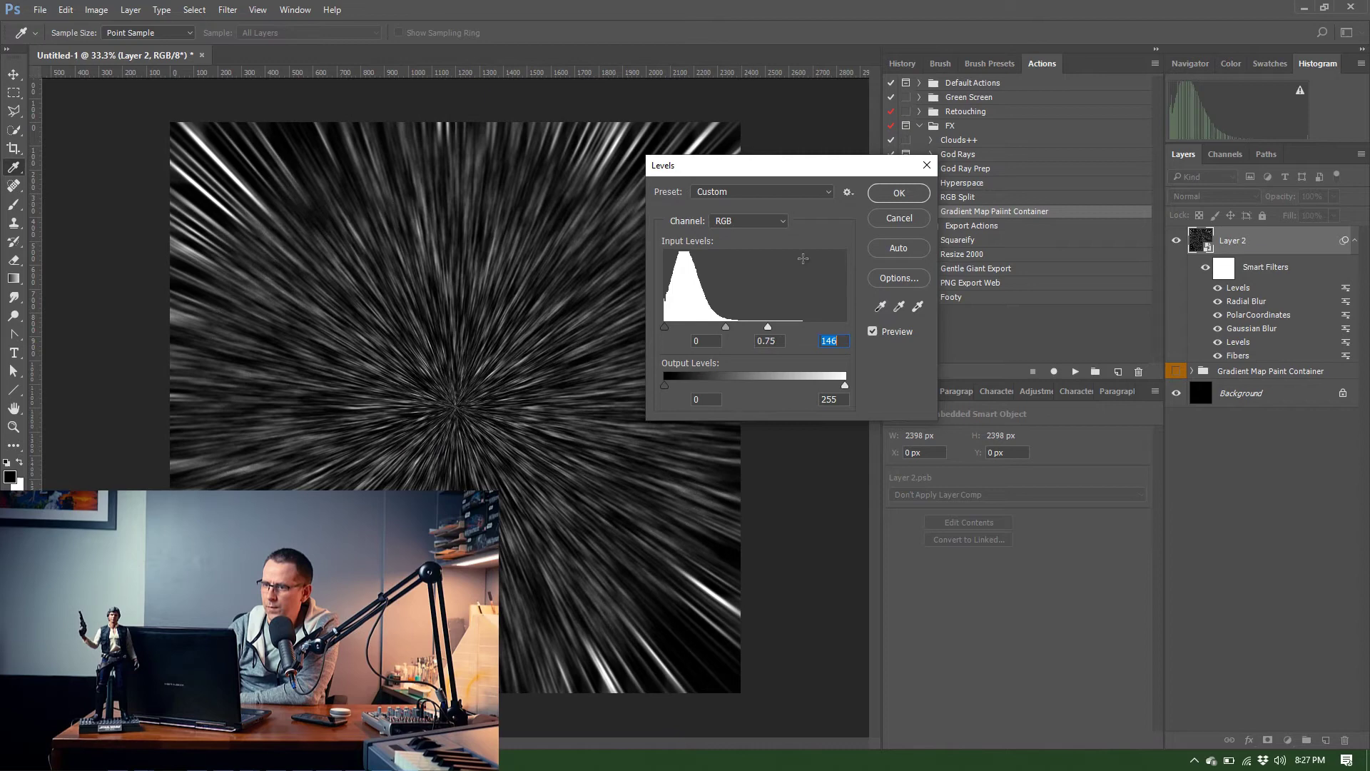
left_click(878, 194)
- View the streaks at actual pixel size, leaving the Filter menu without applying anything
key("ctrl+1")
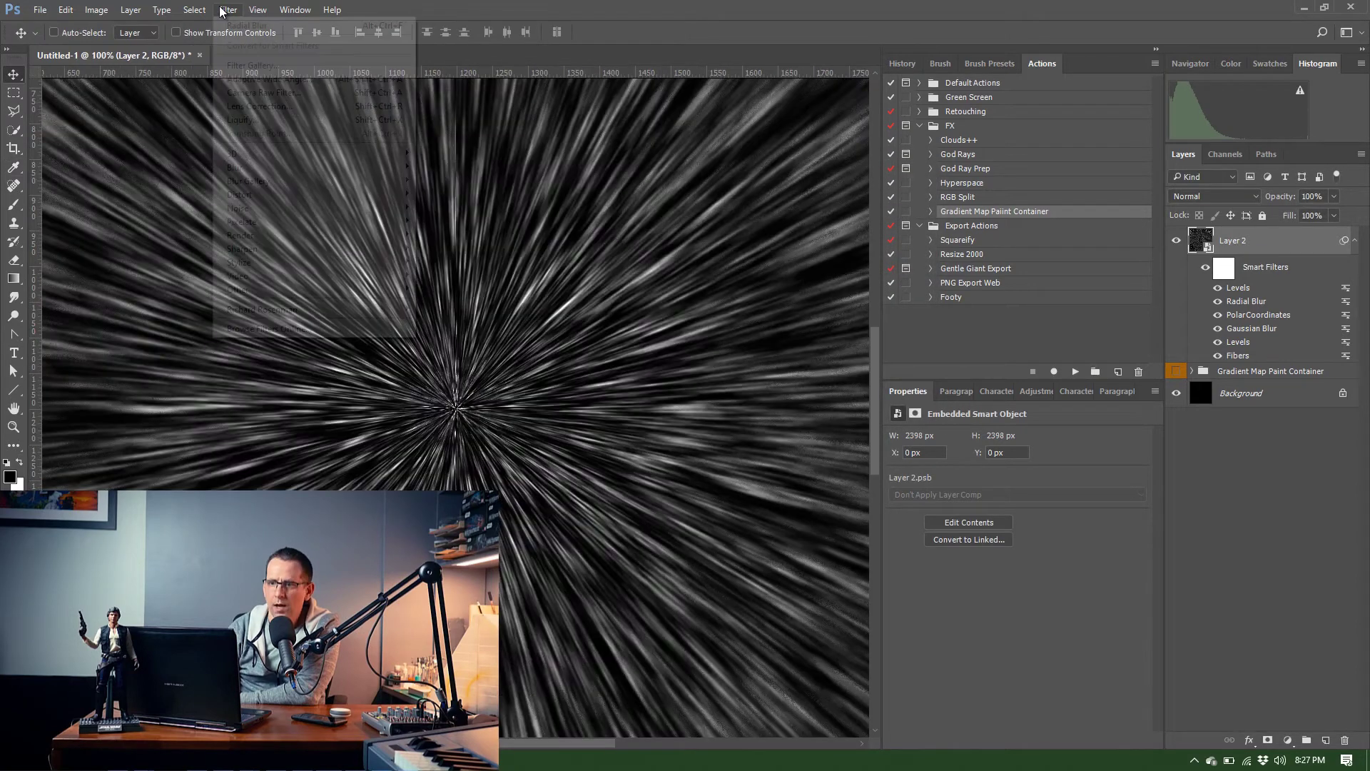
left_click(227, 9)
mouse_move(389, 198)
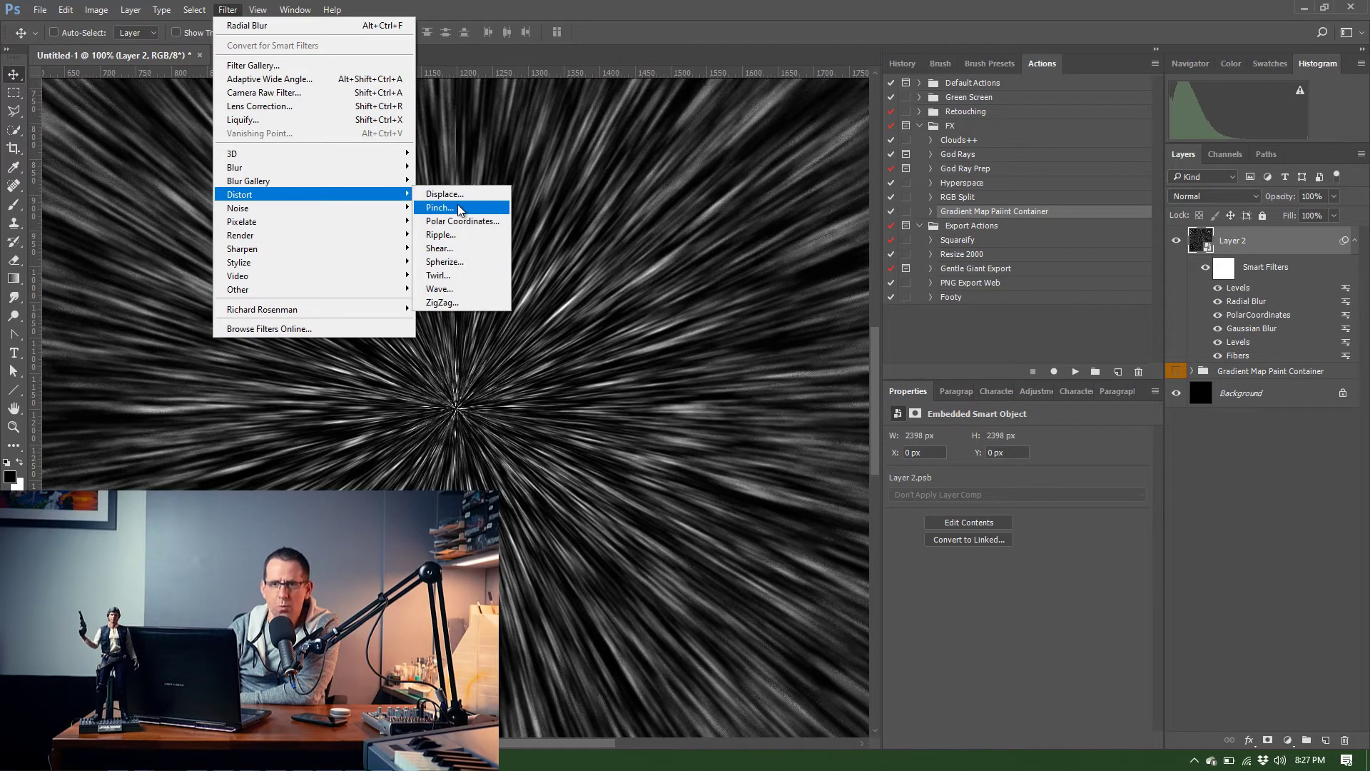
left_click(585, 6)
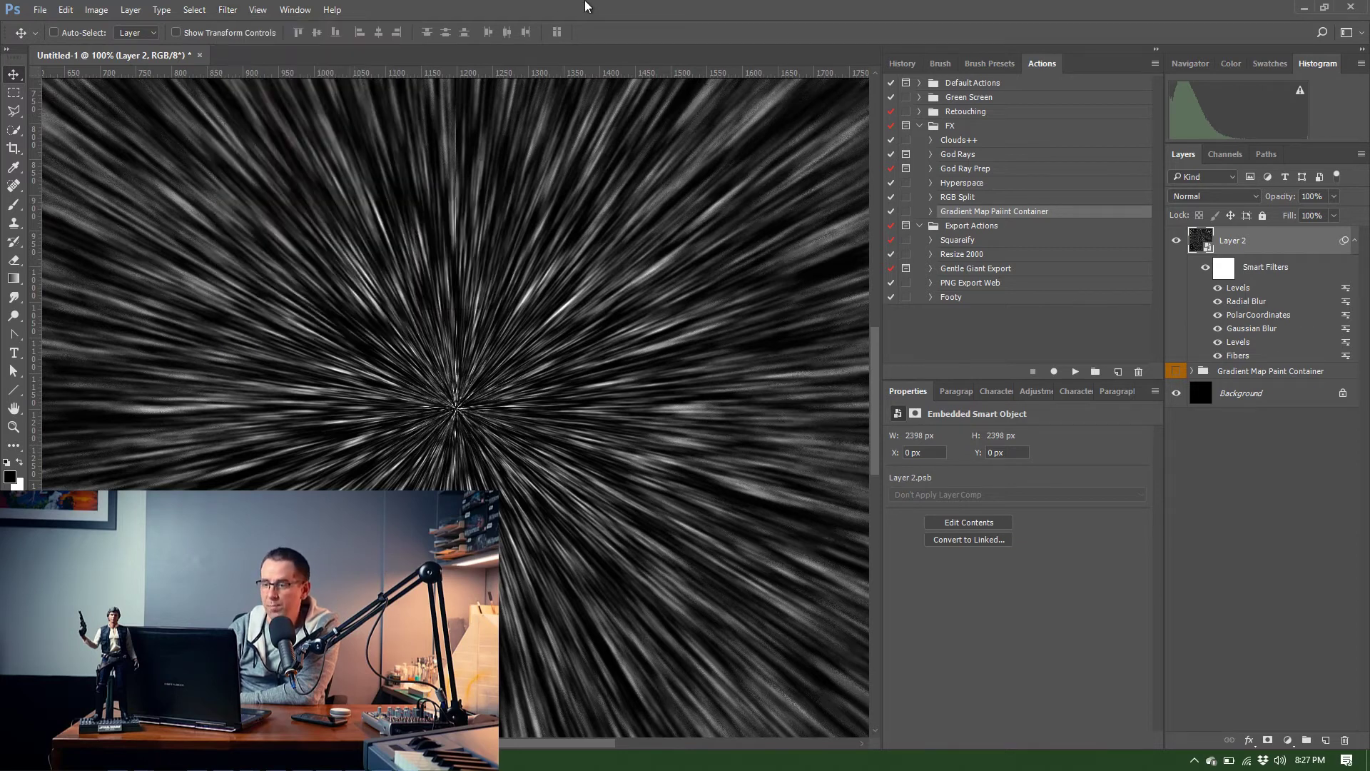
- Re-render the Fibers smart filter at variance 37, then 14, and finally 17
double_click(1250, 354)
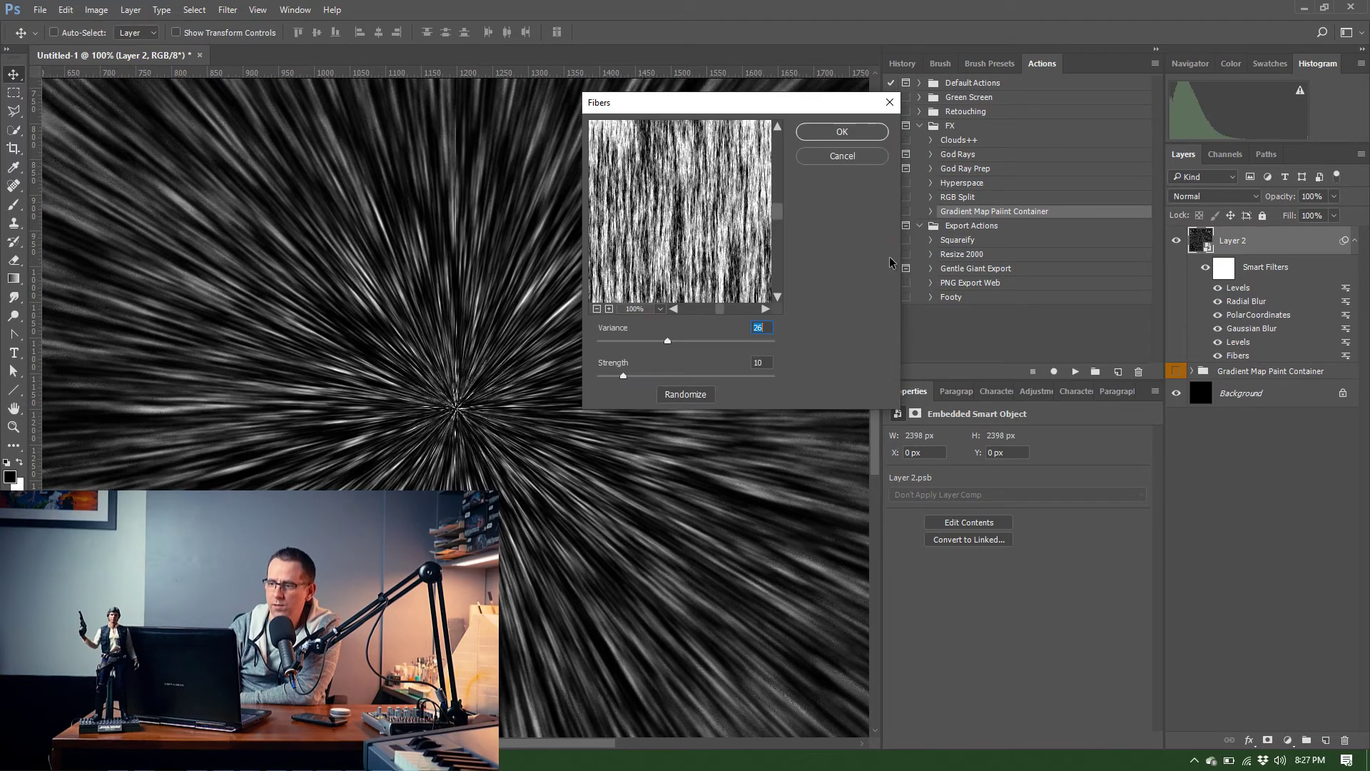
left_click(696, 341)
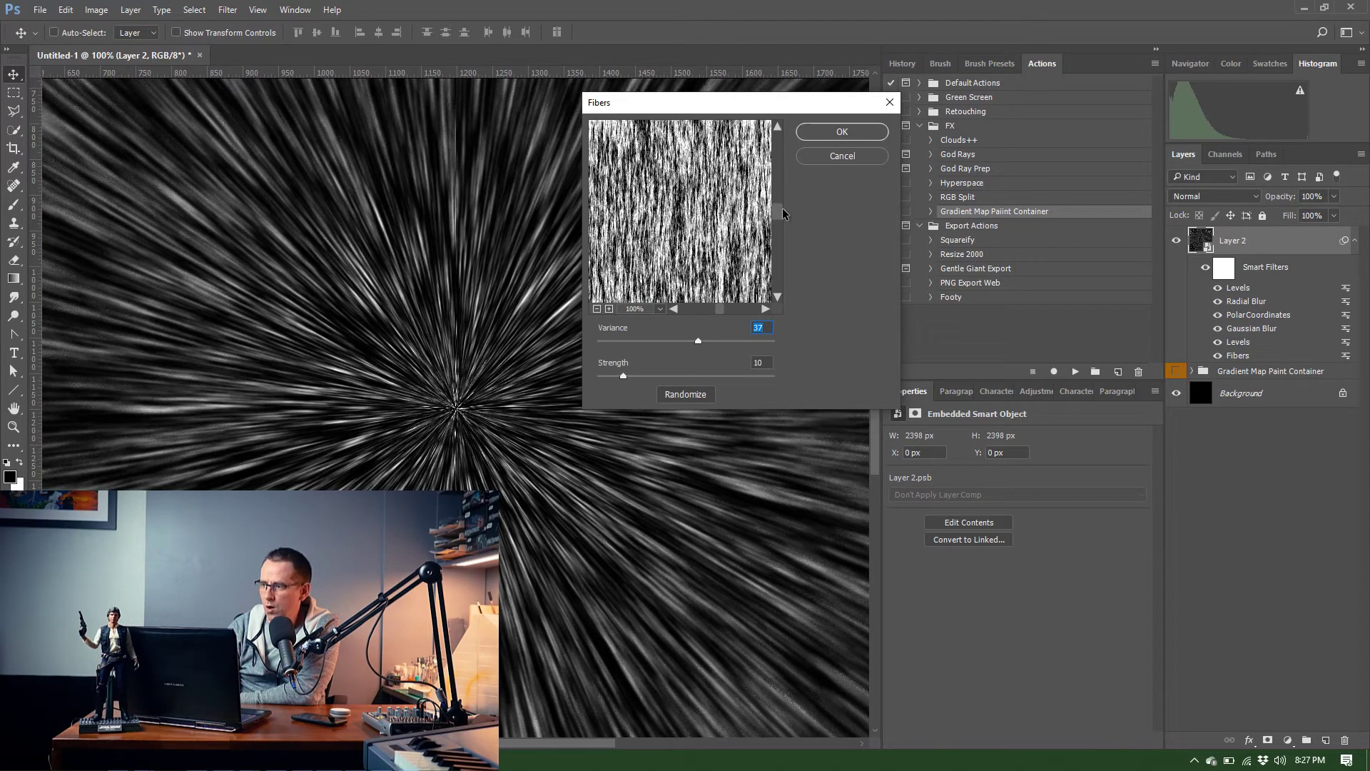
left_click(819, 130)
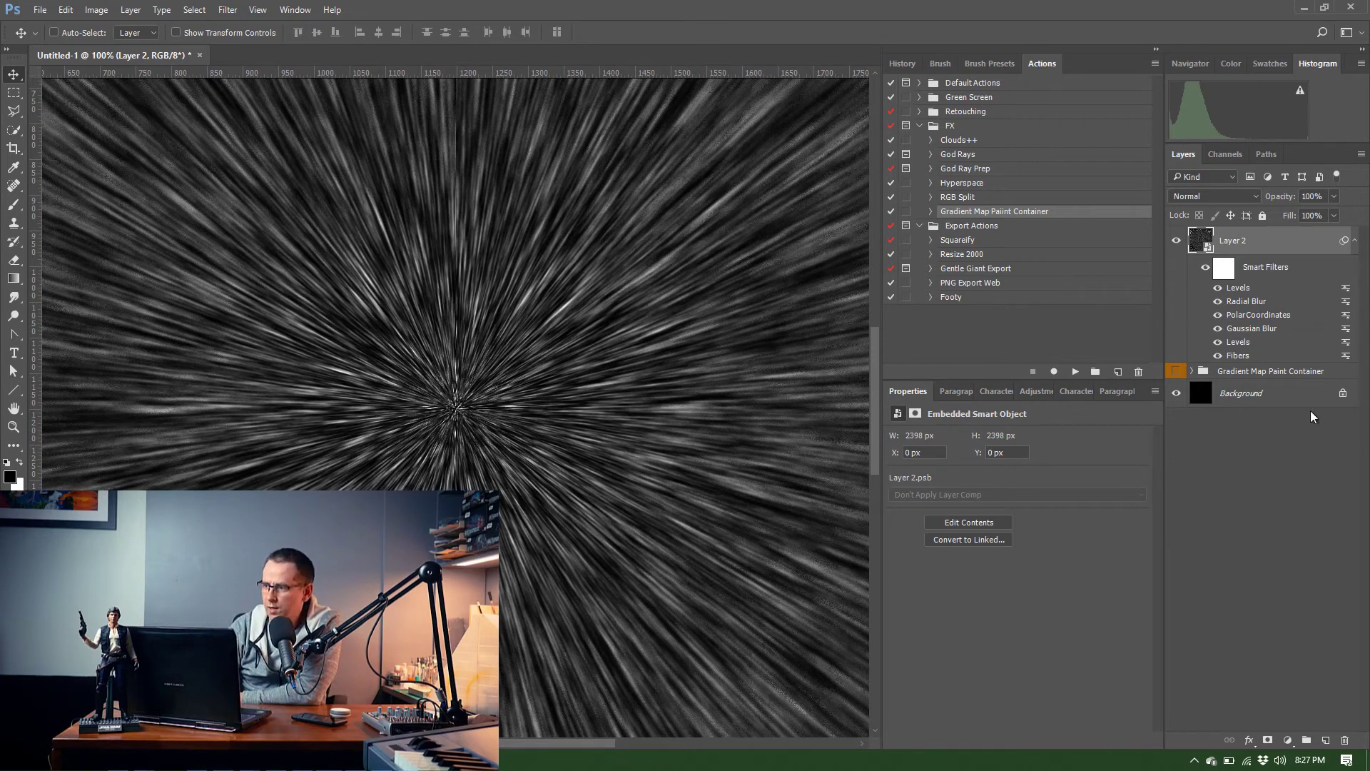
double_click(1238, 356)
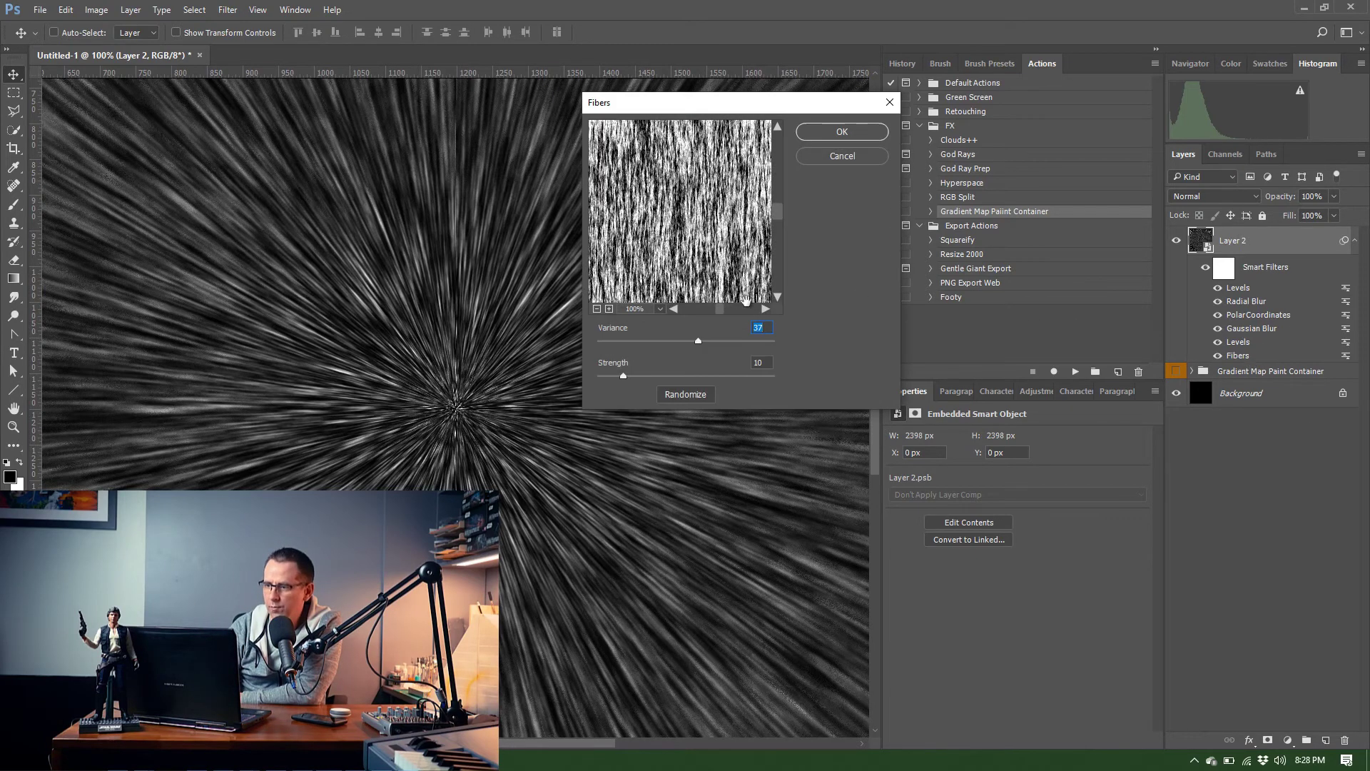
left_click(635, 341)
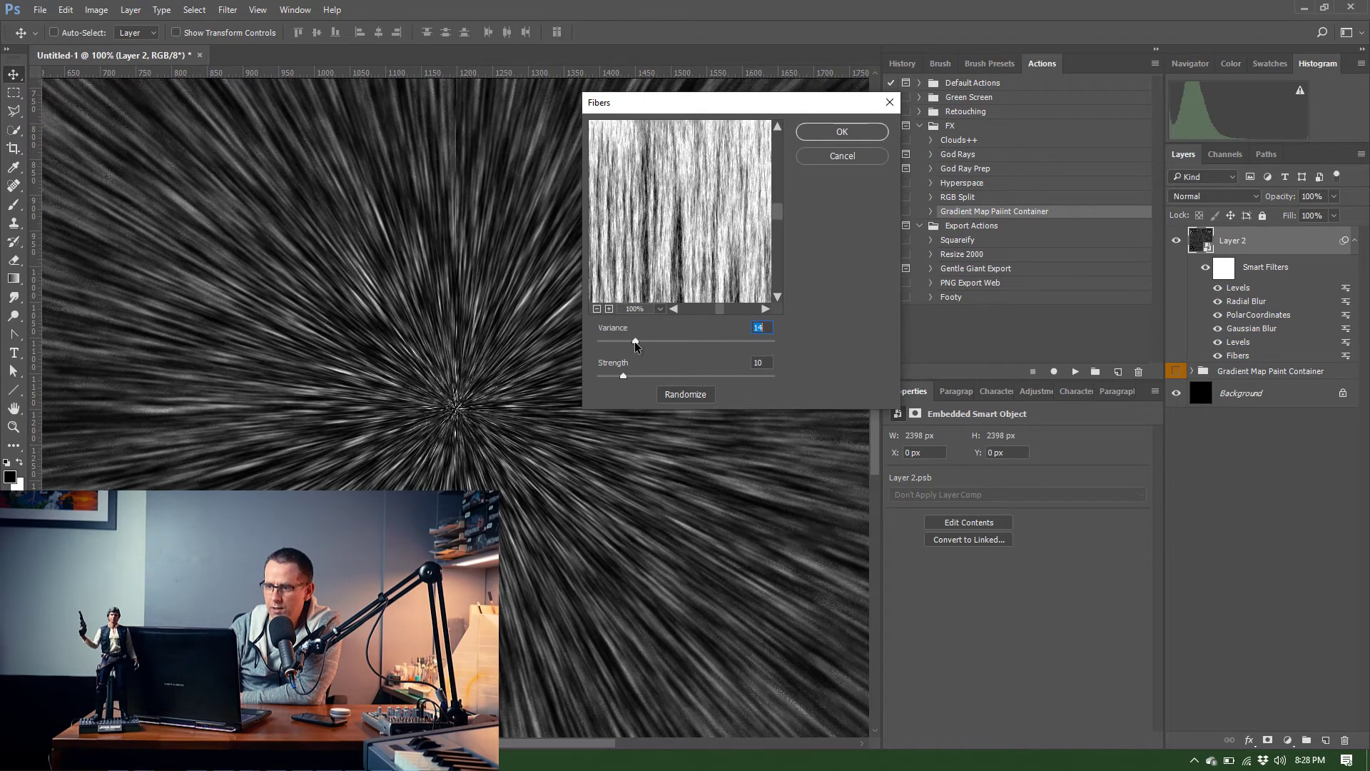
left_click(839, 130)
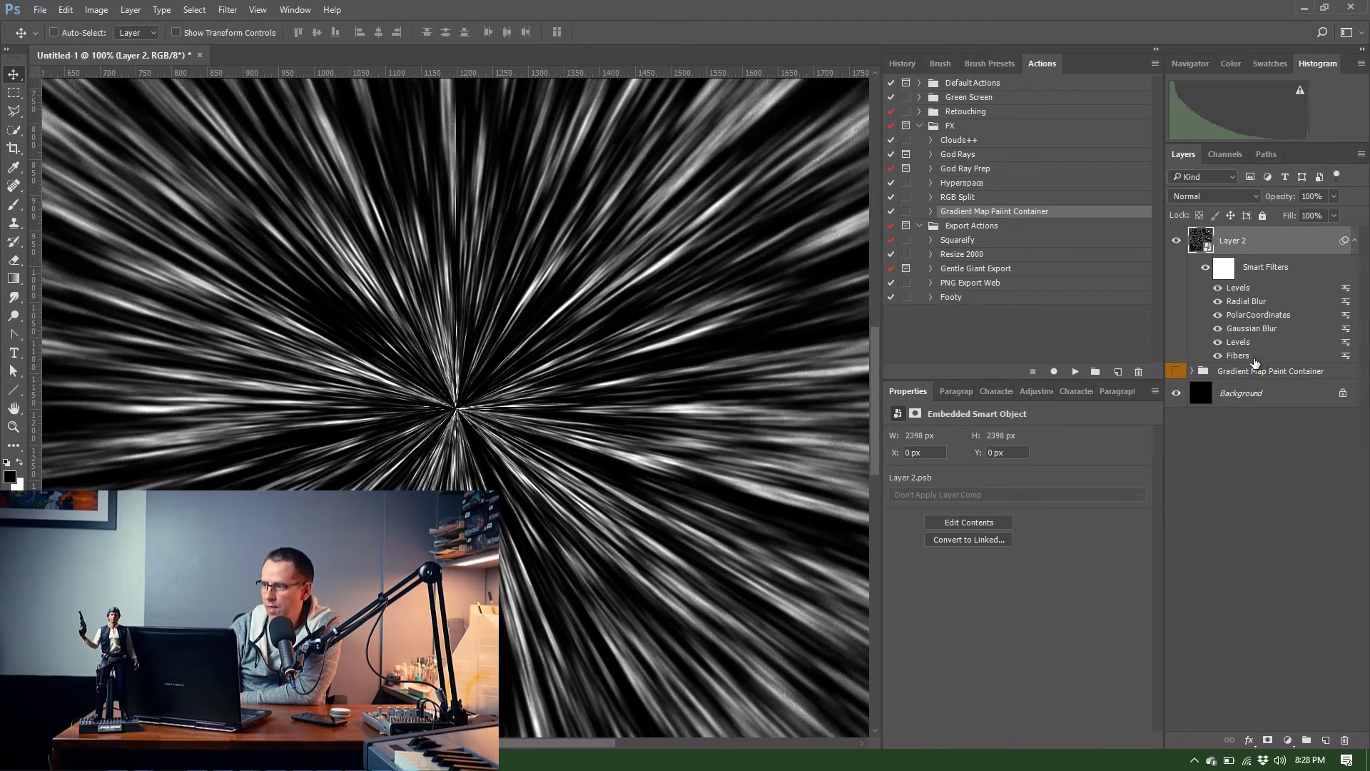
double_click(1238, 356)
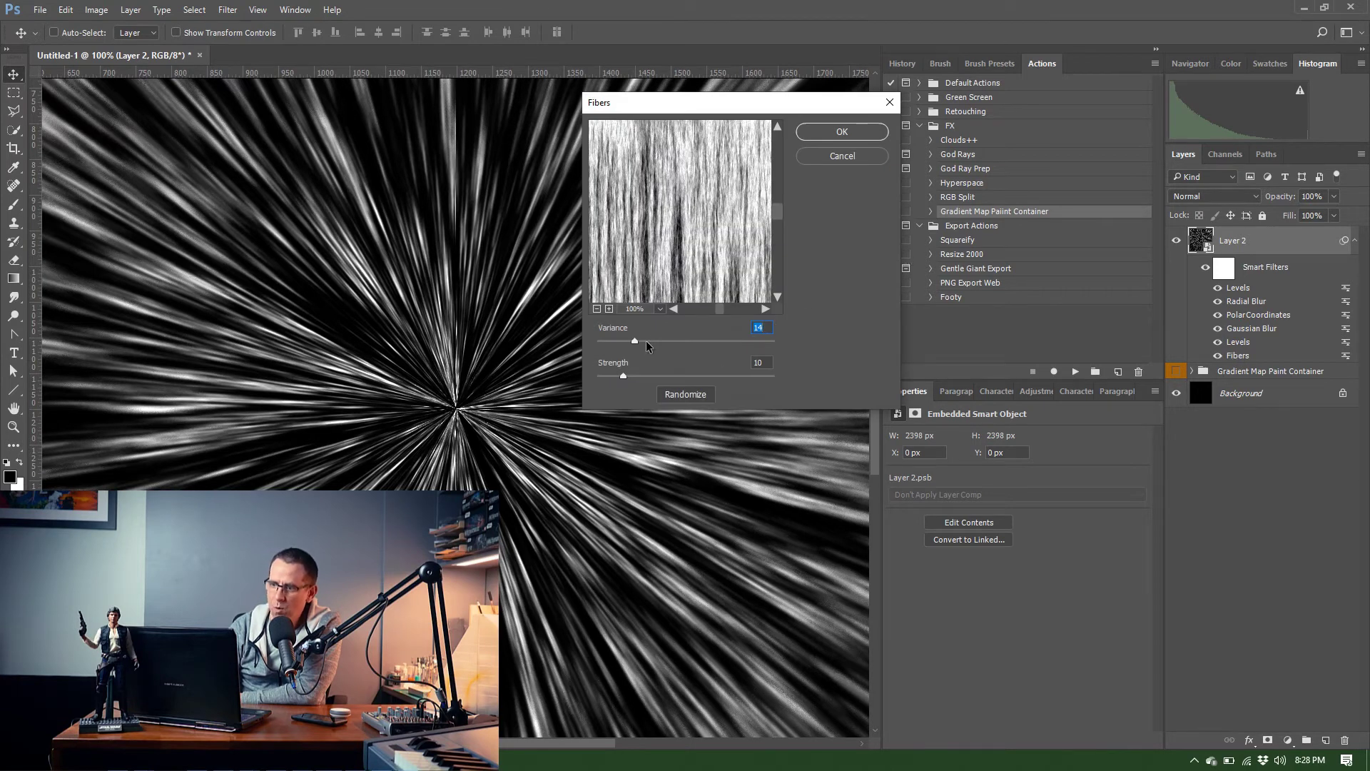
left_click(851, 134)
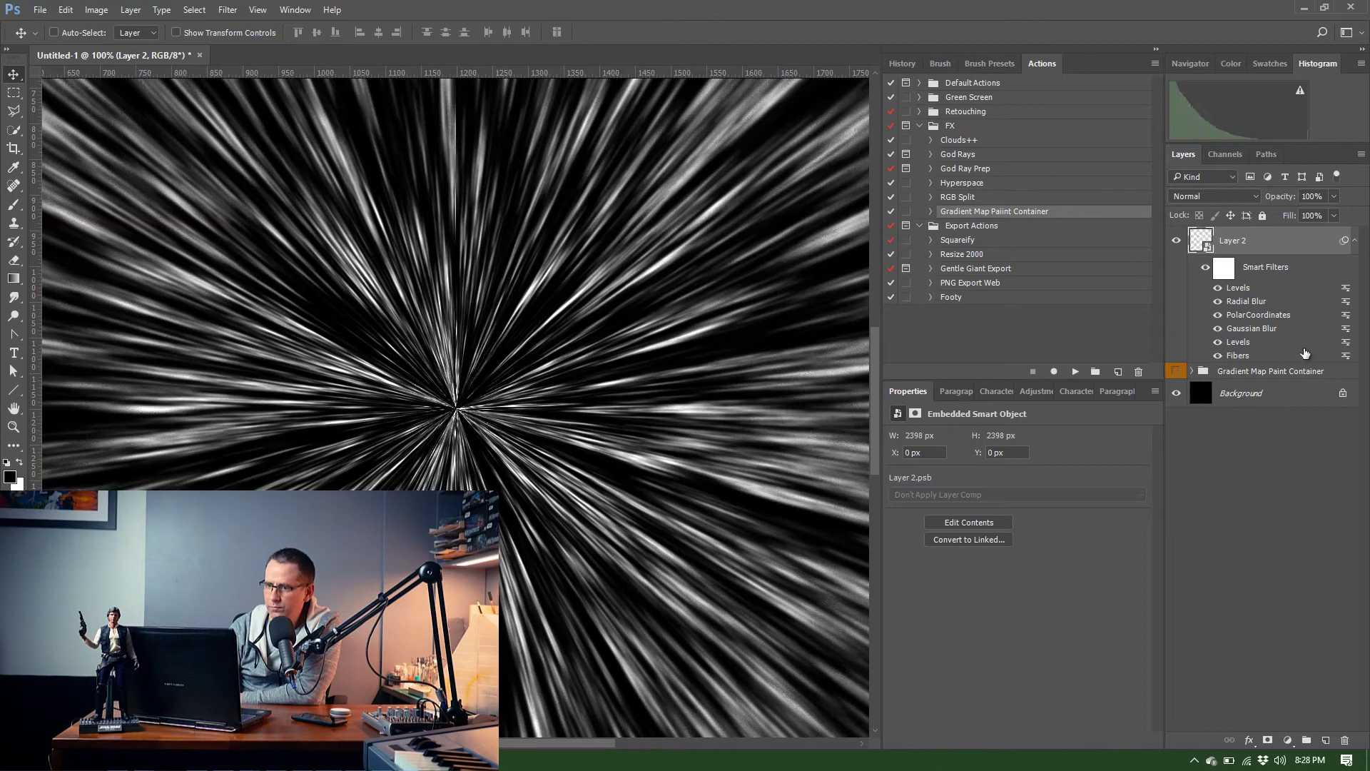
- Set the Gaussian Blur smart filter's radius to 2.4 px
double_click(1240, 330)
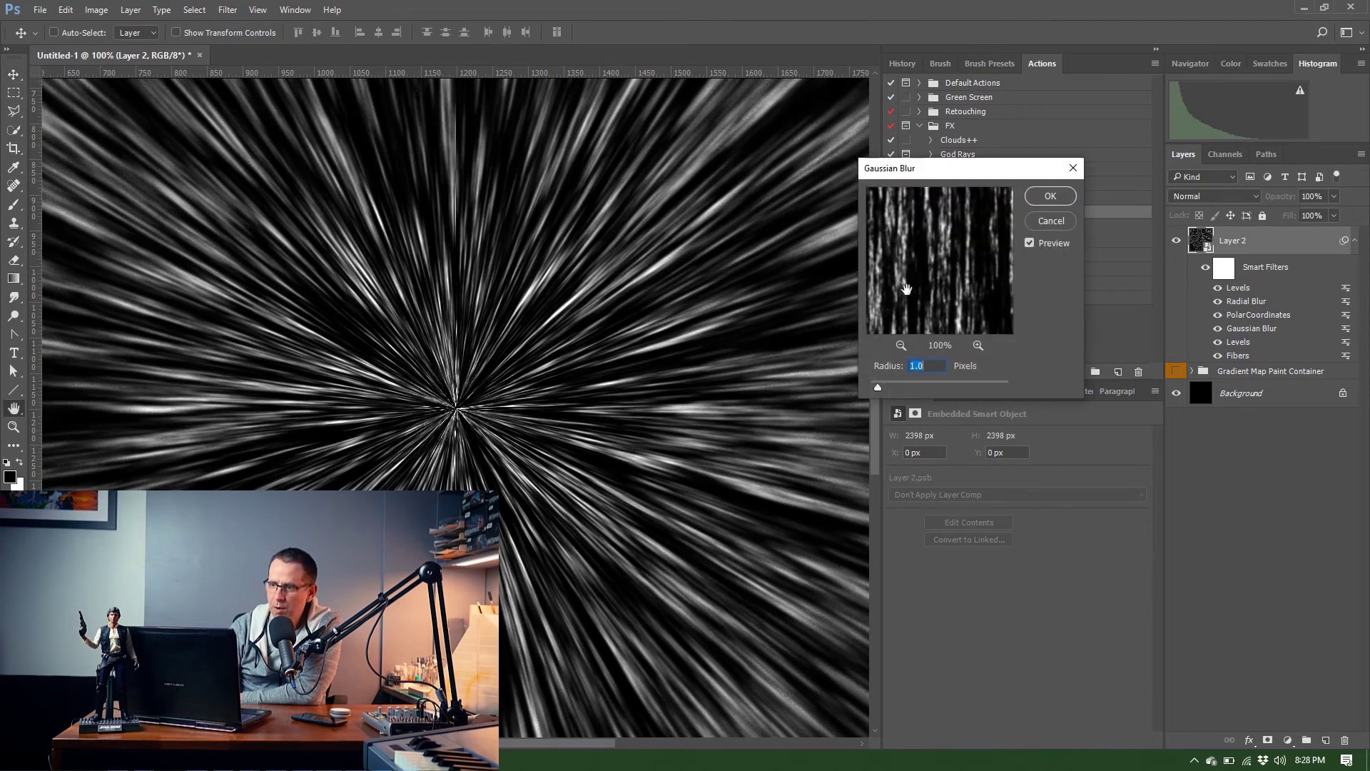
left_click(885, 387)
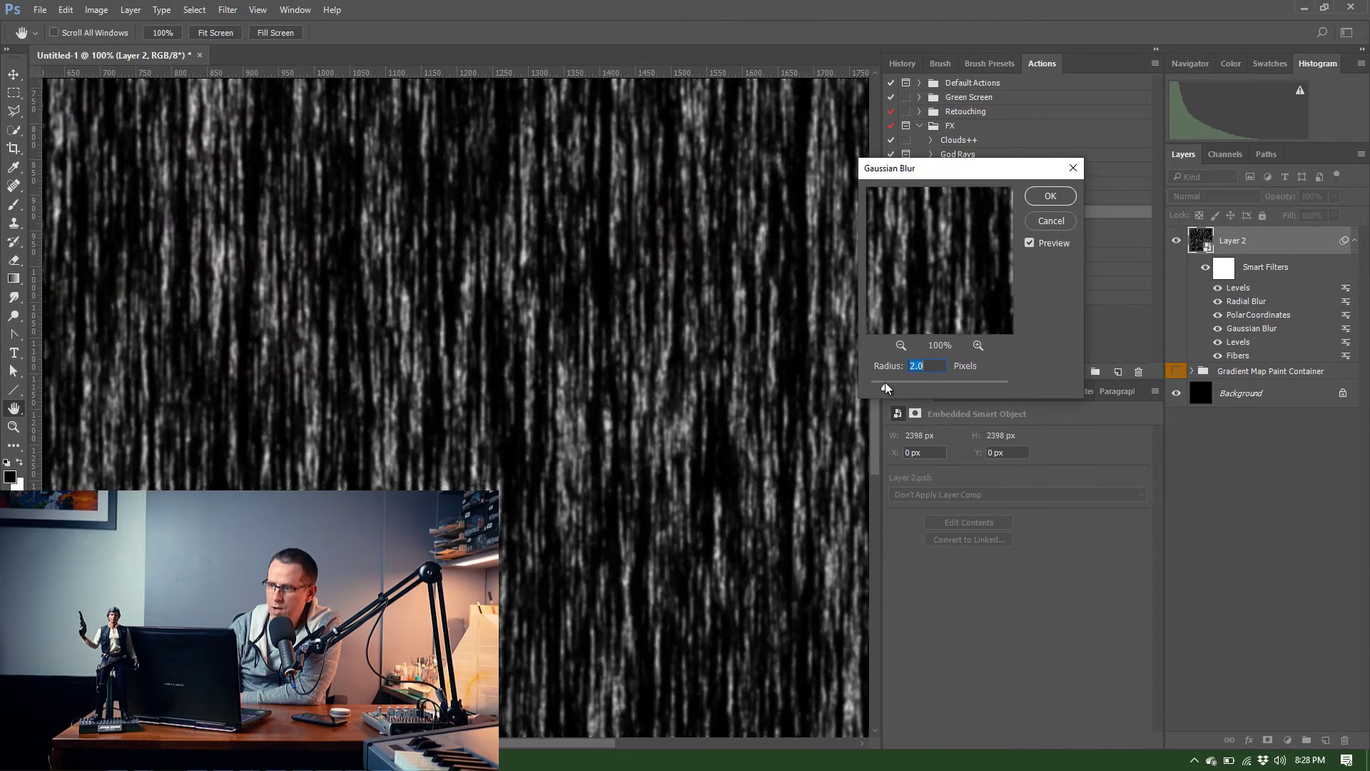
left_click(1050, 203)
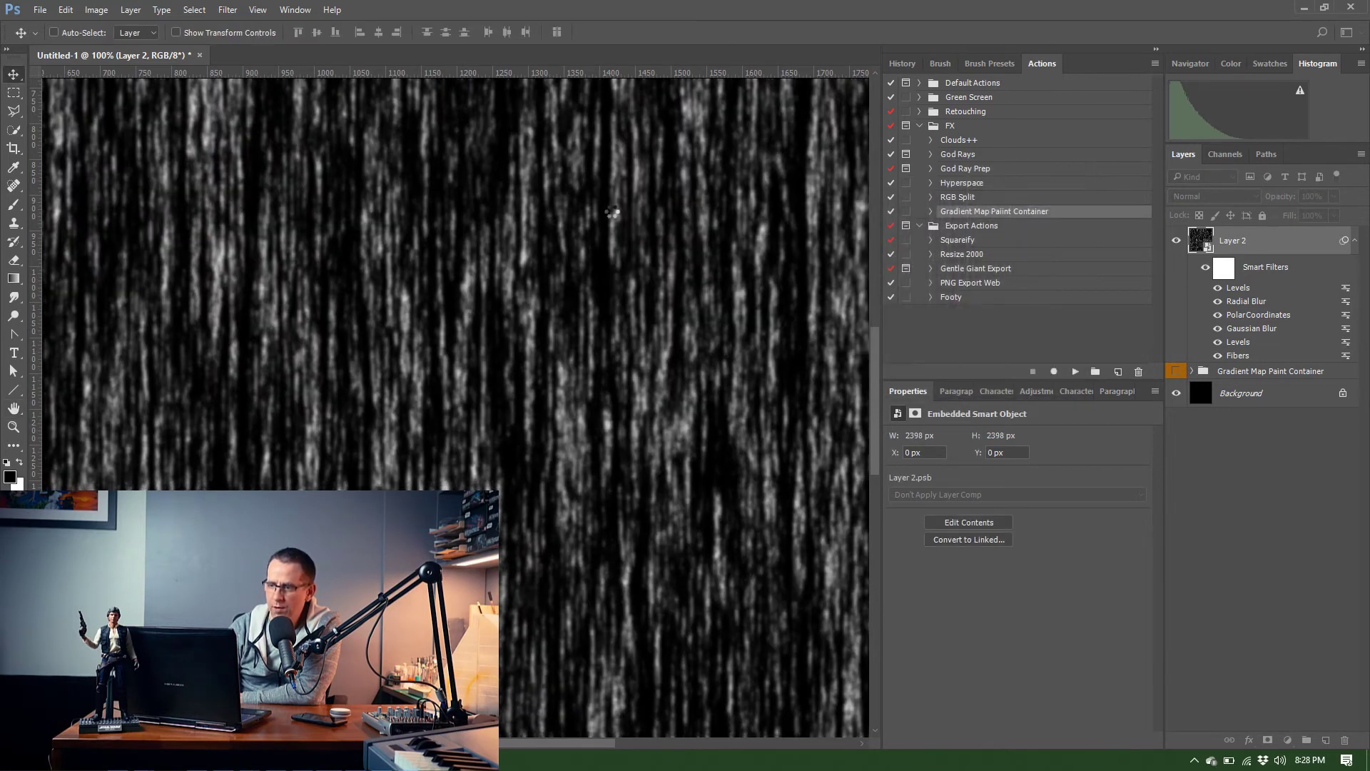